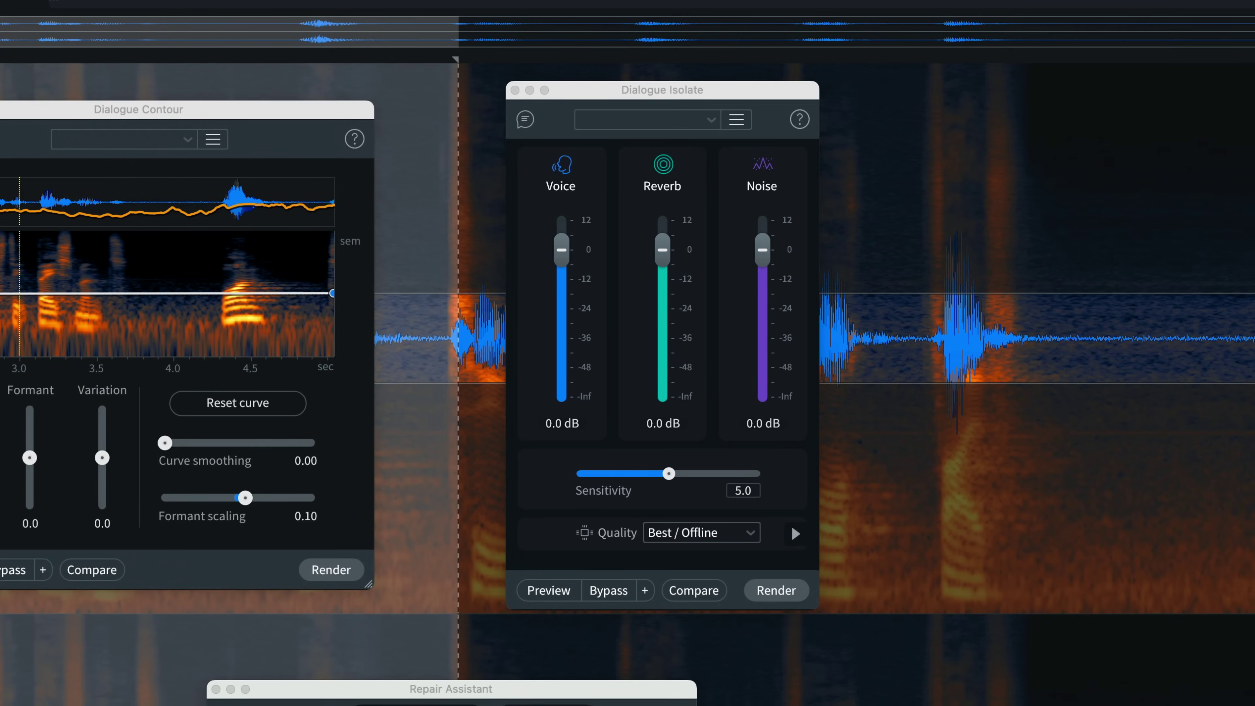
Step: Set Dialogue Isolate's Reverb fader to -6.0 dB
left_click(795, 489)
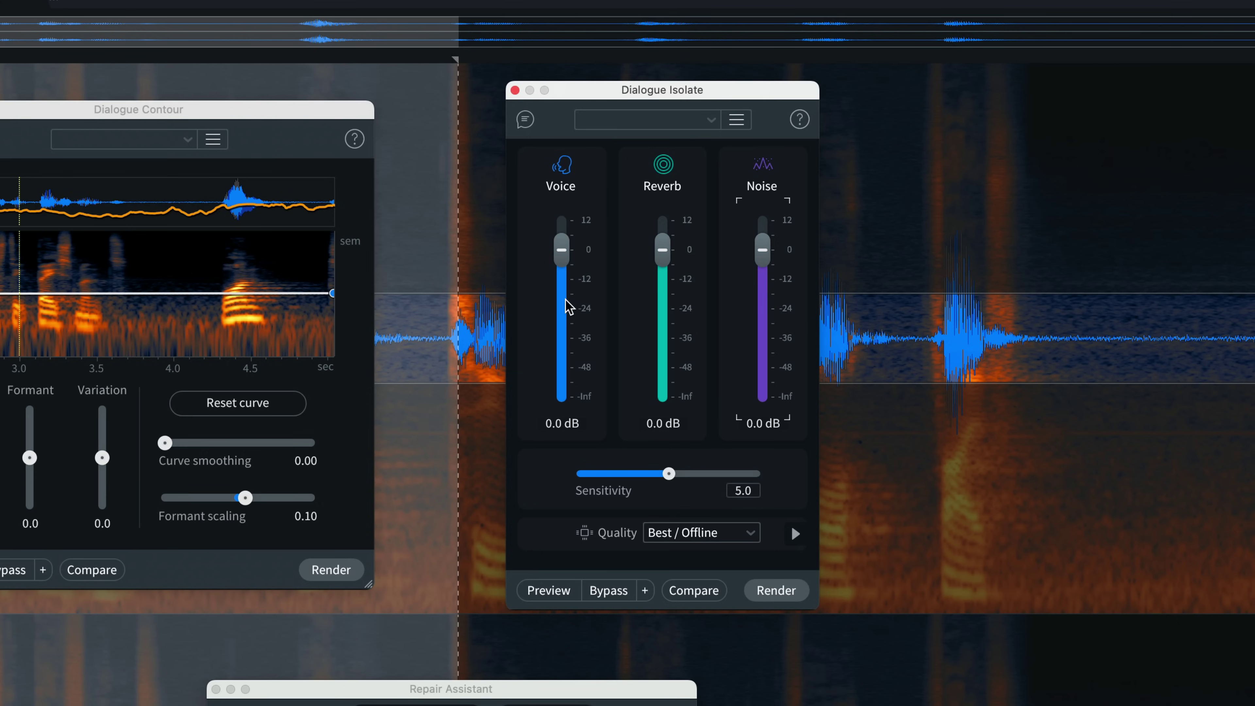
mouse_move(662, 250)
left_mouse_down()
mouse_move(656, 309)
mouse_move(661, 261)
left_mouse_up()
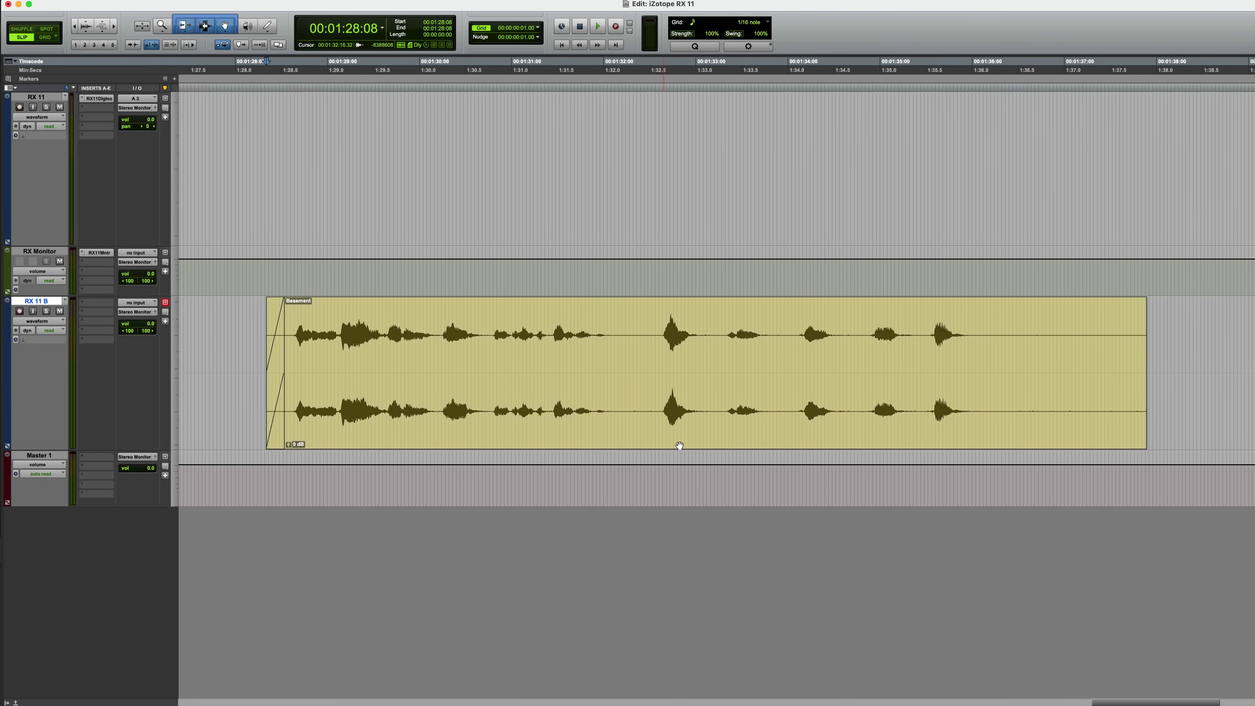
Step: Insert RX 11 Dialogue Isolate (stereo) on the RX 11 B track's first empty slot
left_click(84, 305)
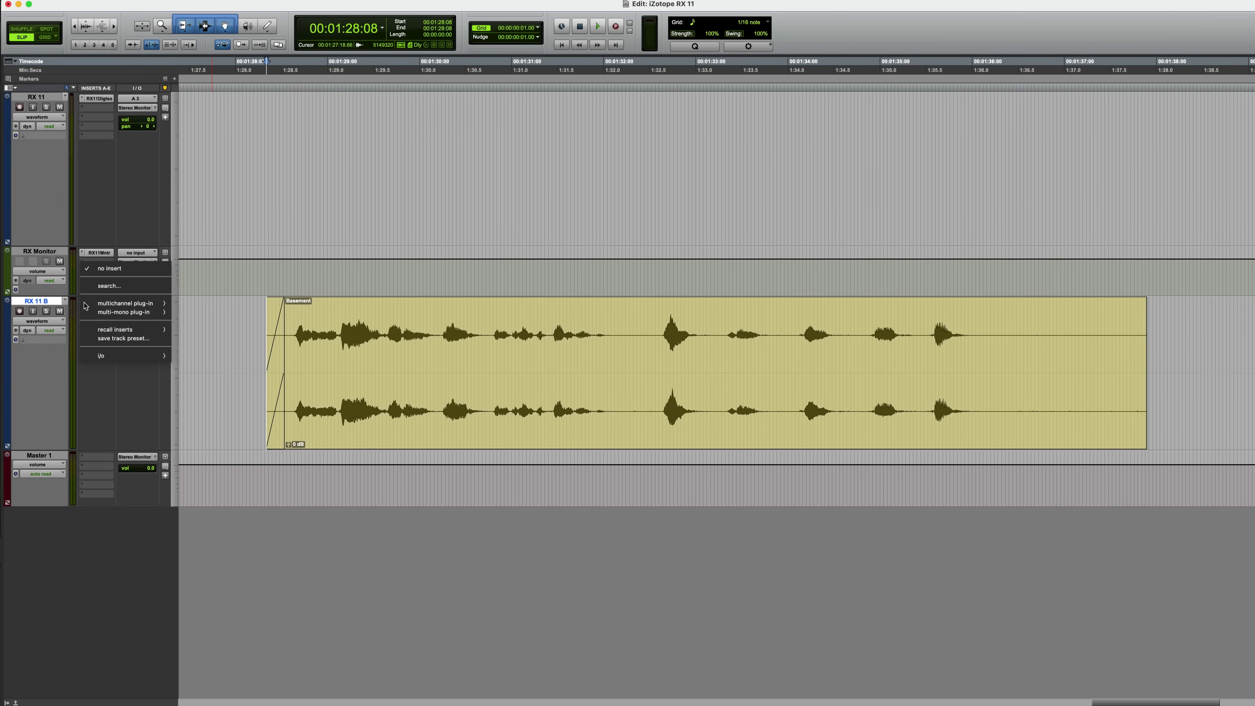
mouse_move(148, 304)
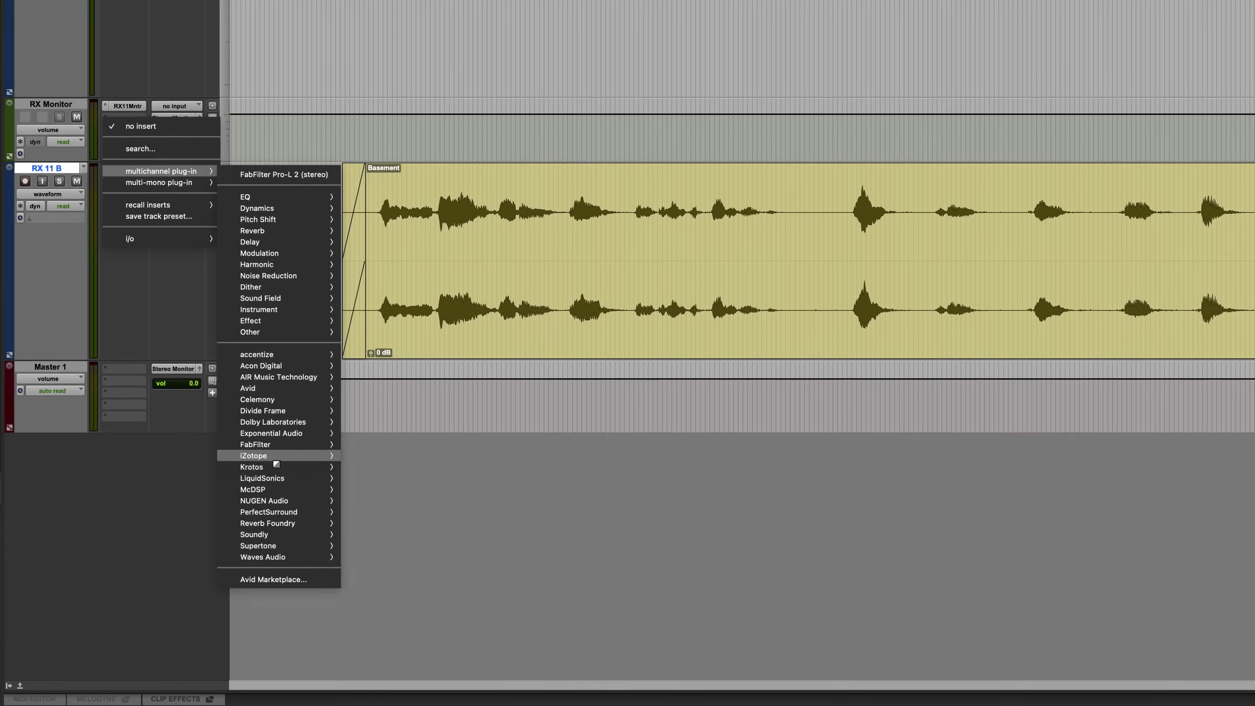
mouse_move(276, 460)
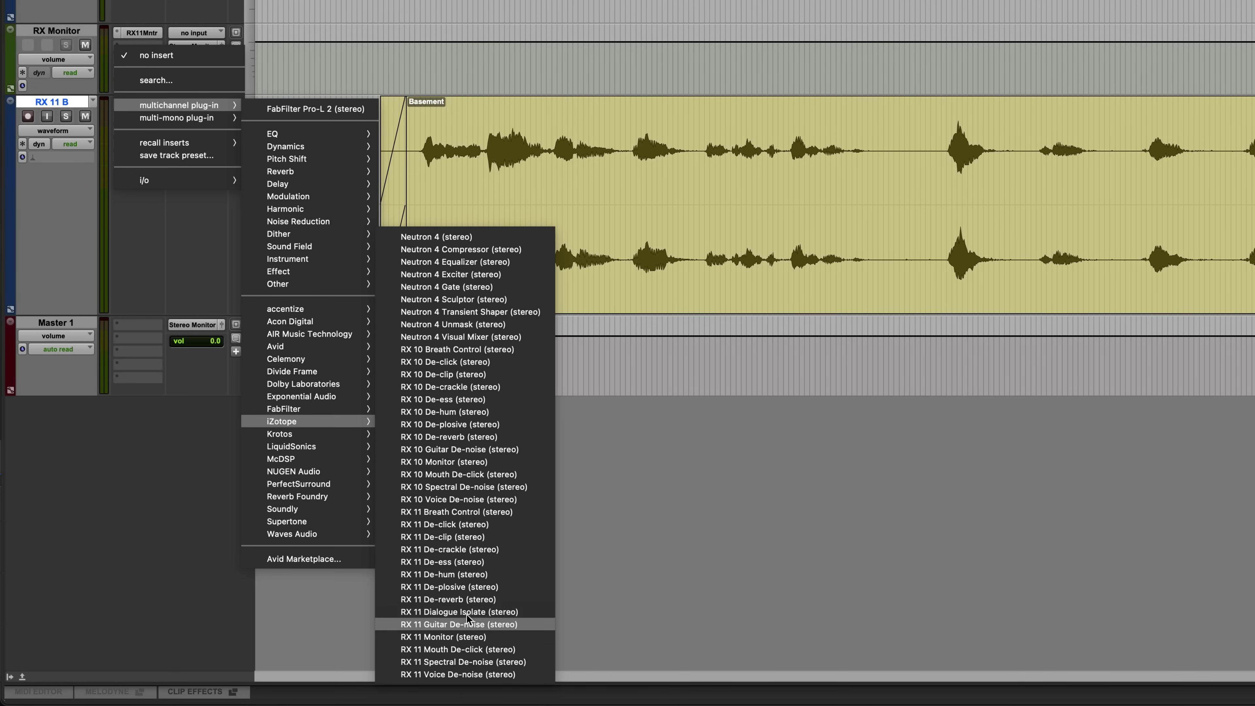
left_click(486, 612)
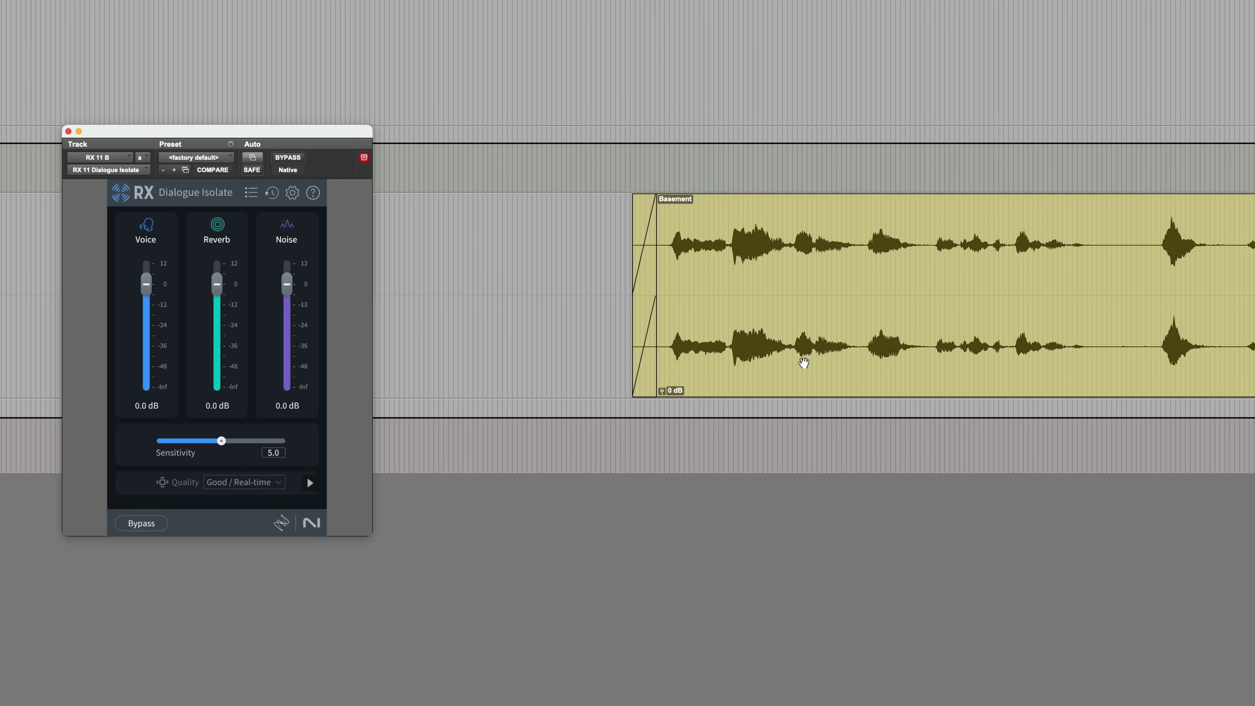
Step: Play the Basement clip and lower Dialogue Isolate's Noise to -36.0 dB
key("space")
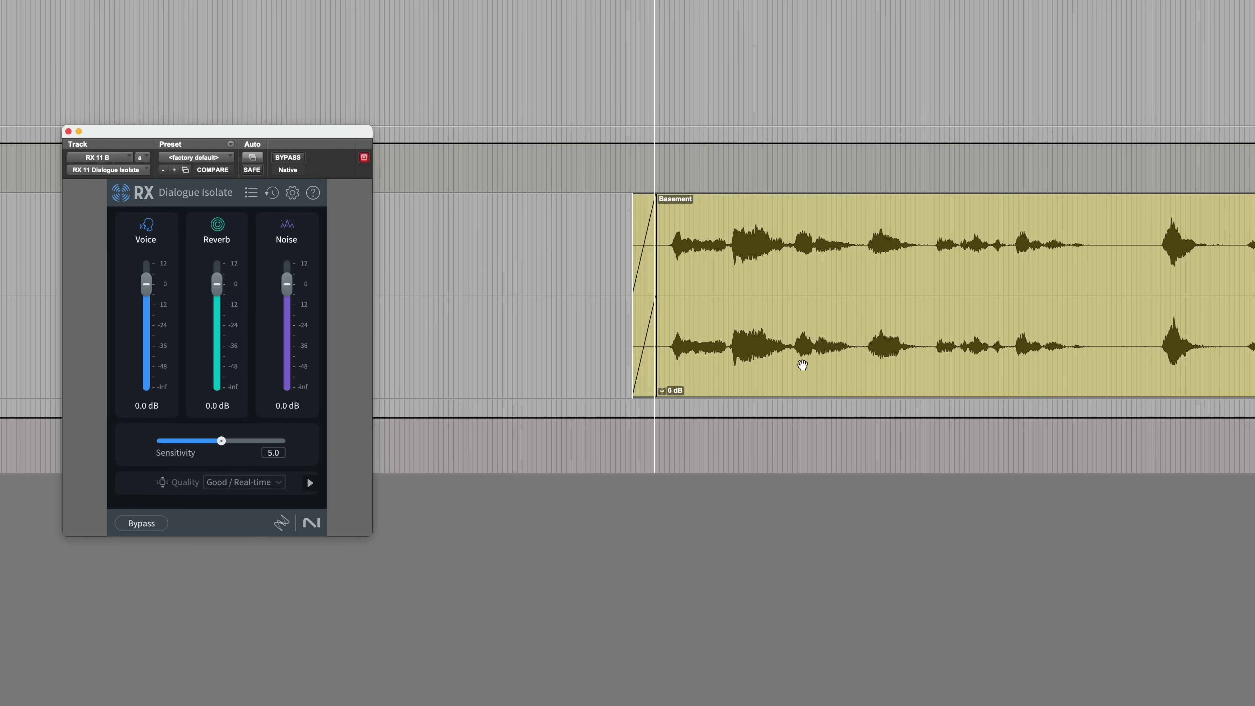
key("super+bracketleft")
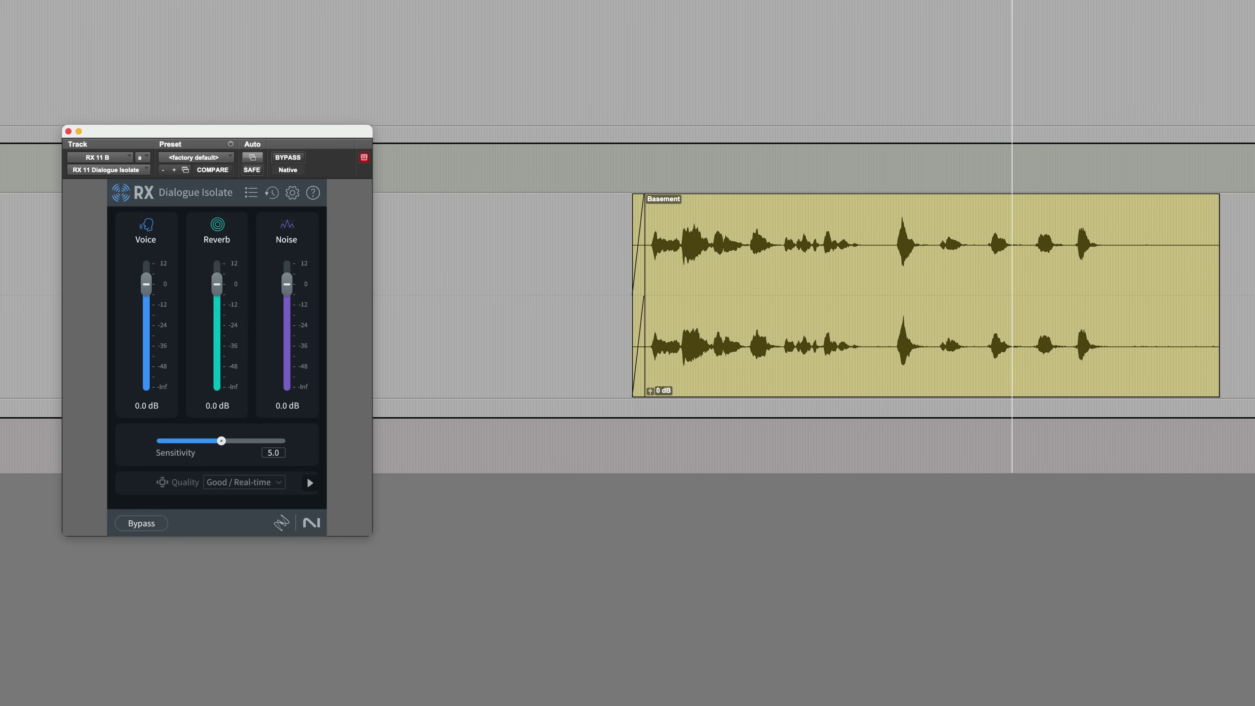
left_click_drag(331, 148, 564, 94)
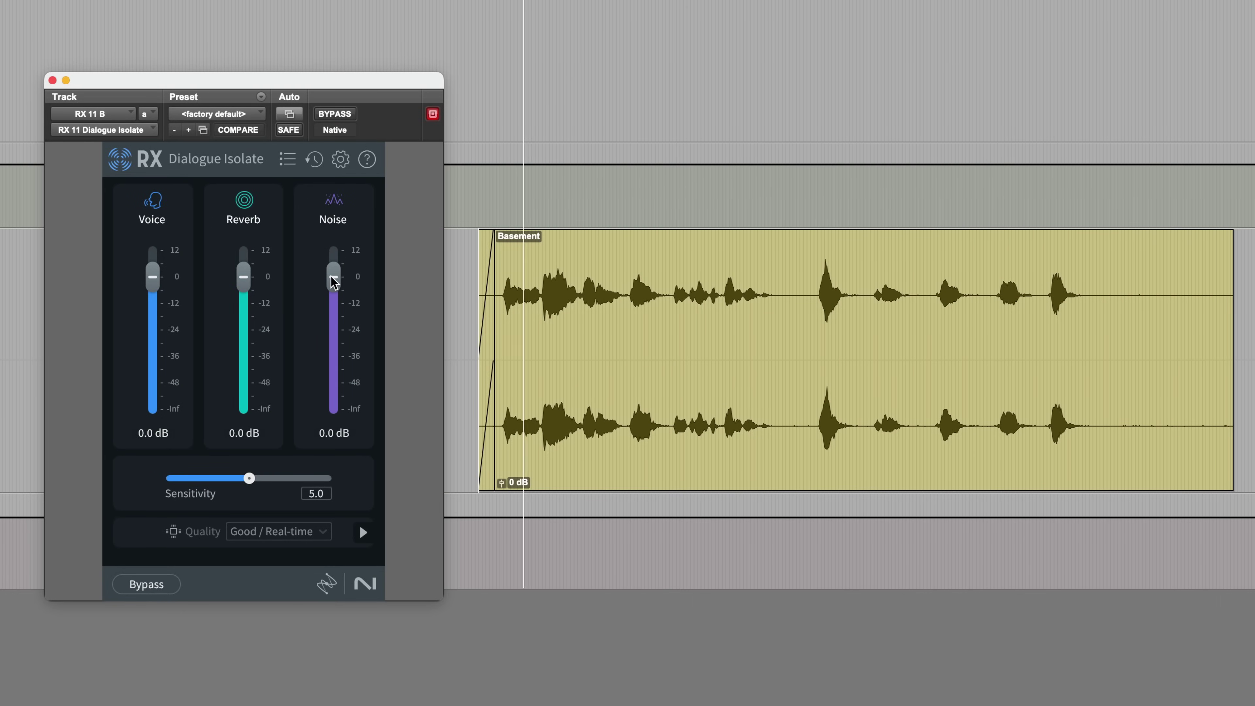
left_click_drag(326, 275, 329, 348)
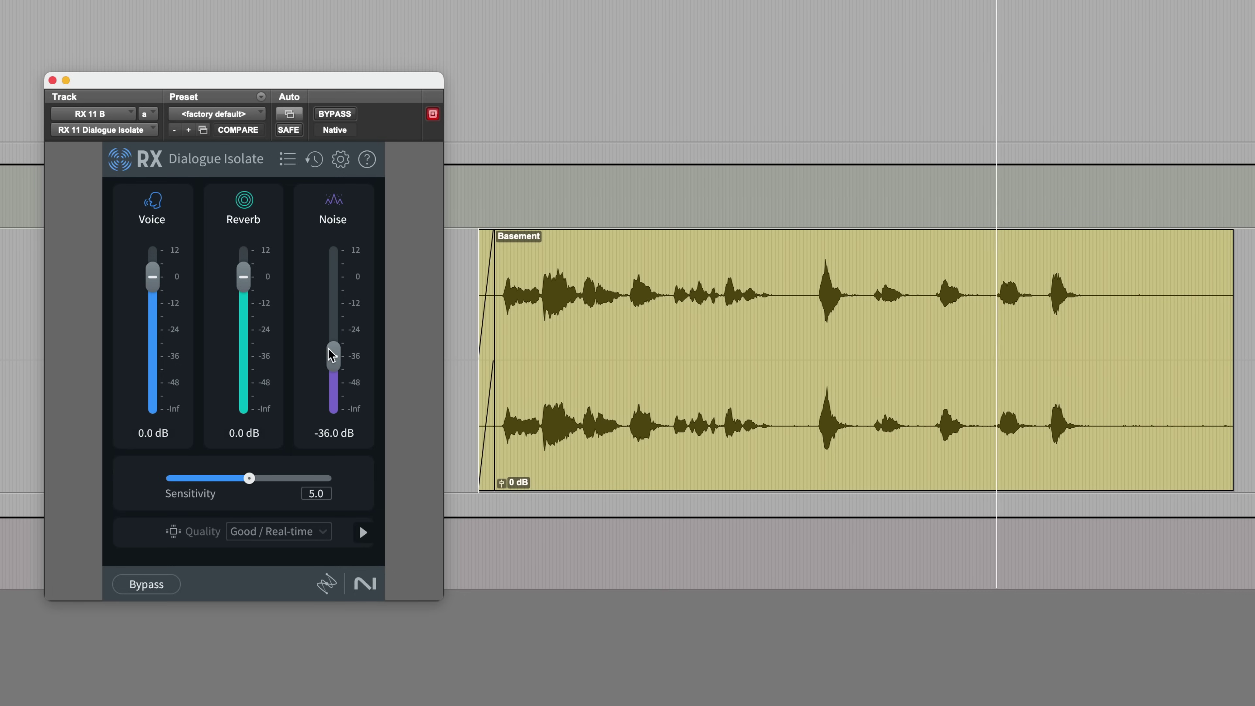
key("space")
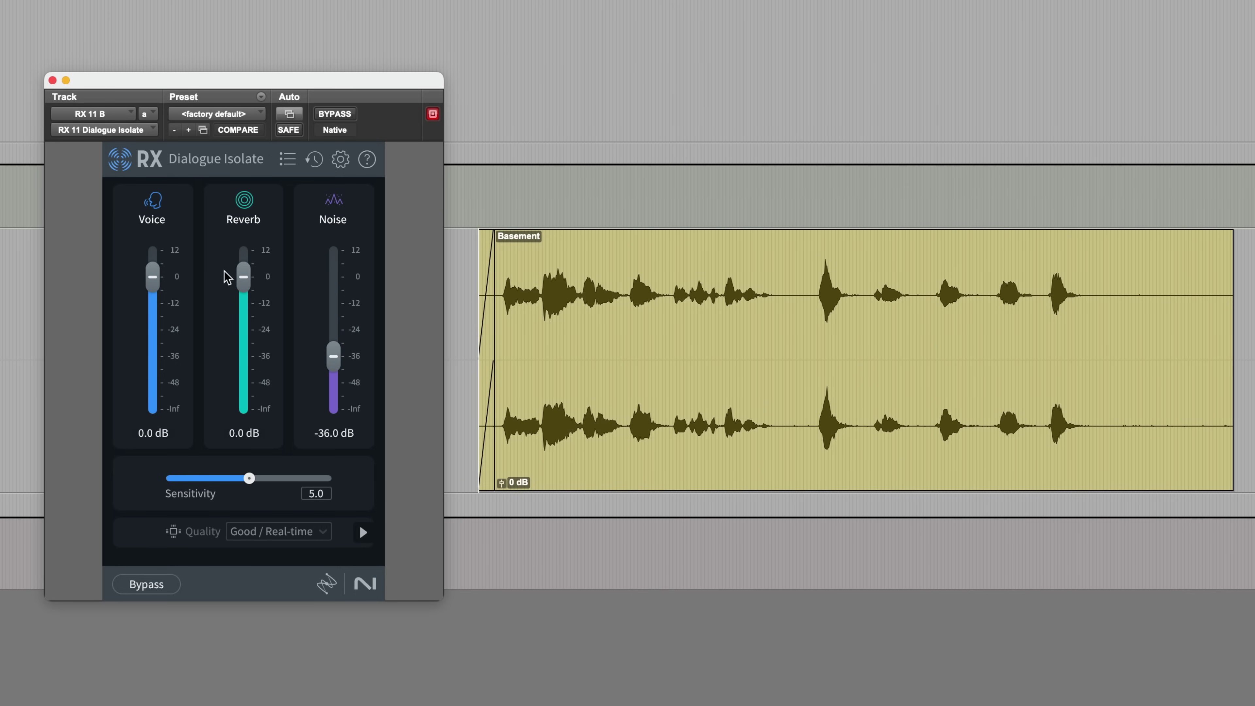
Step: Lower Reverb to -53.2 dB and audition the Basement clip again
left_click_drag(243, 275, 242, 393)
key("space")
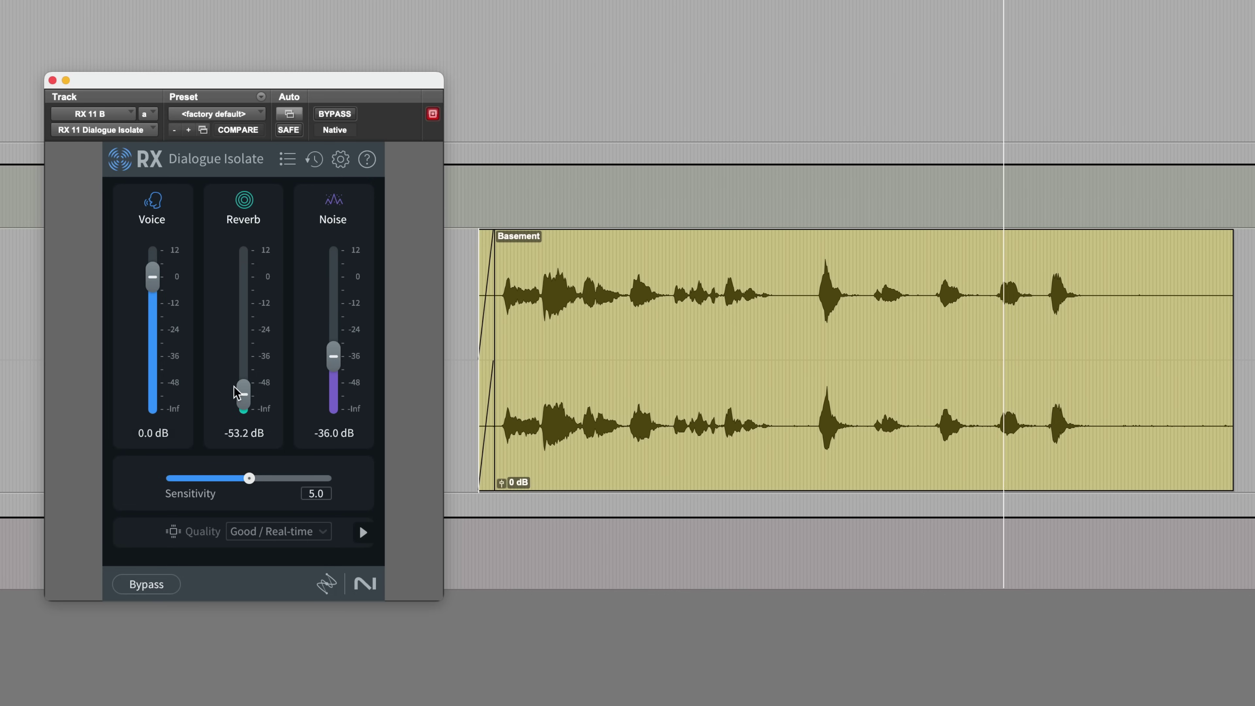
key("space")
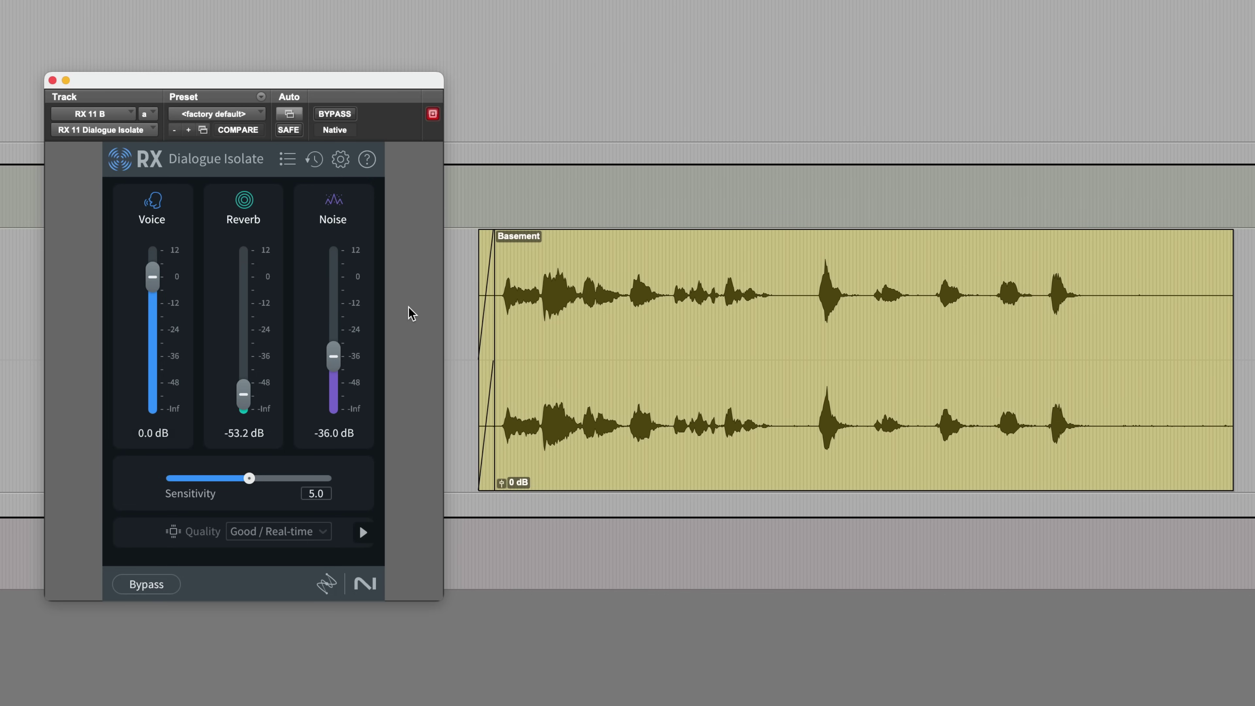
Step: Play the Basement clip bypassed, then again with Dialogue Isolate re-enabled
left_click(143, 585)
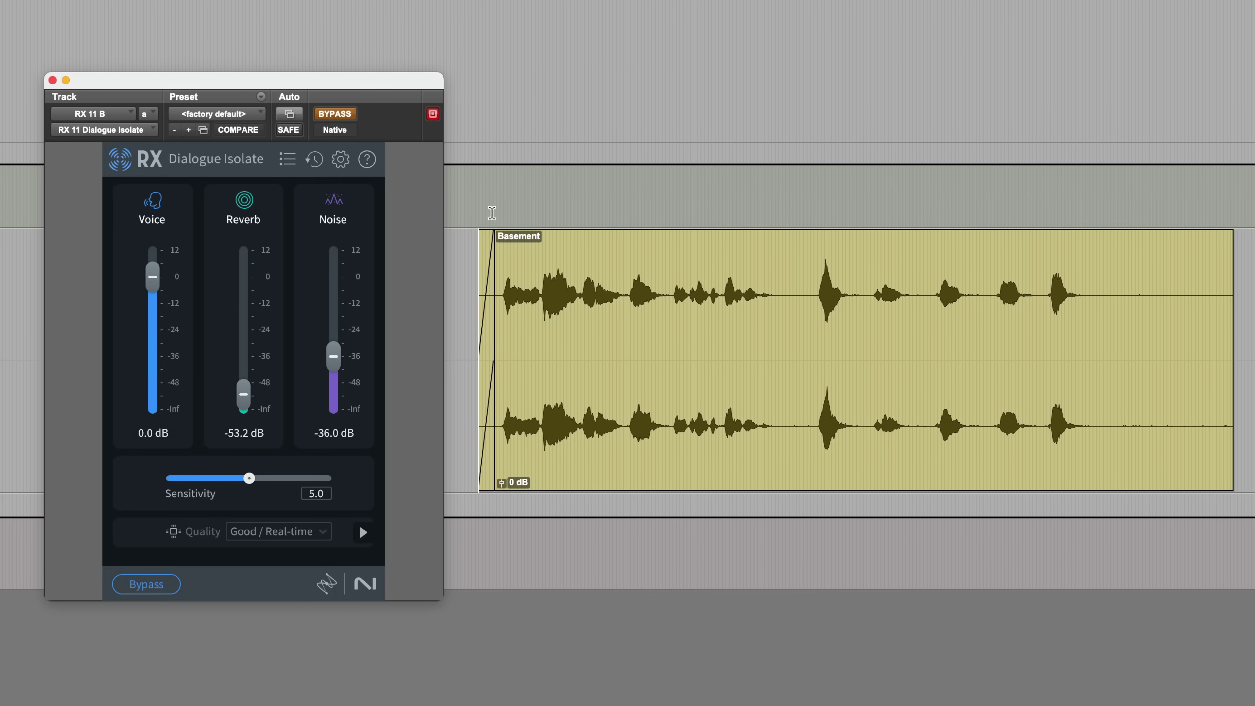
key("space")
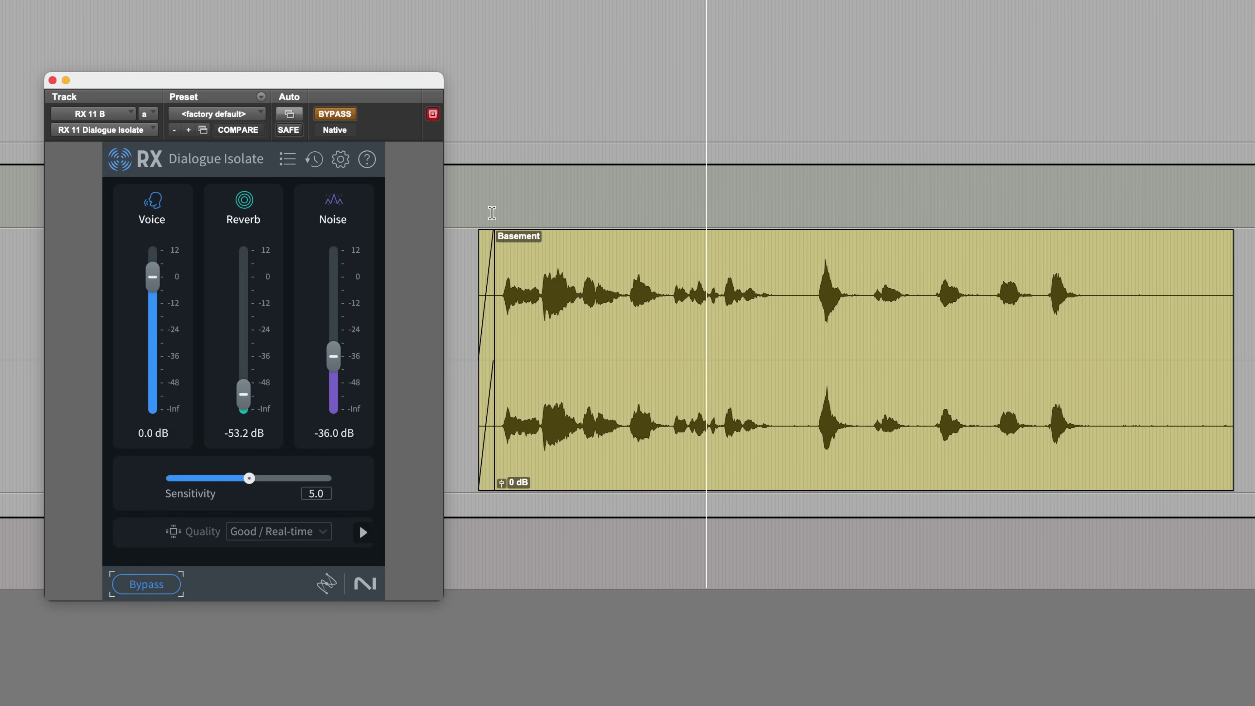
key("space")
left_click(174, 585)
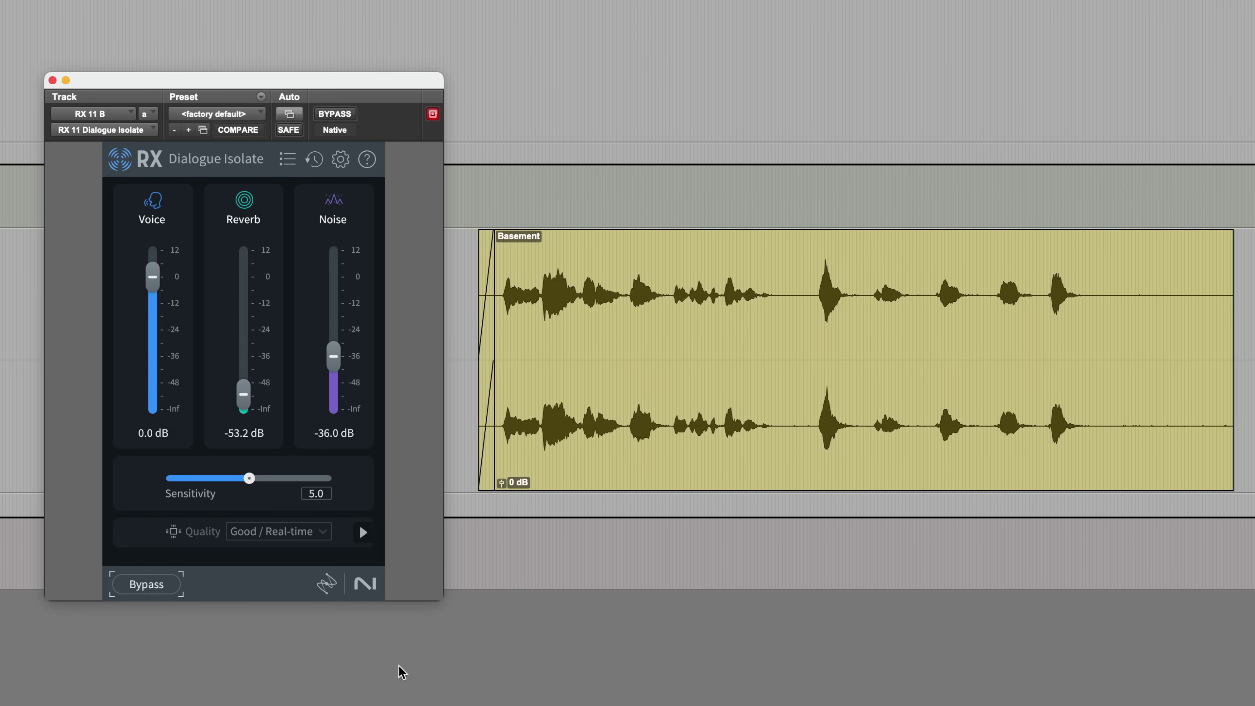
key("space")
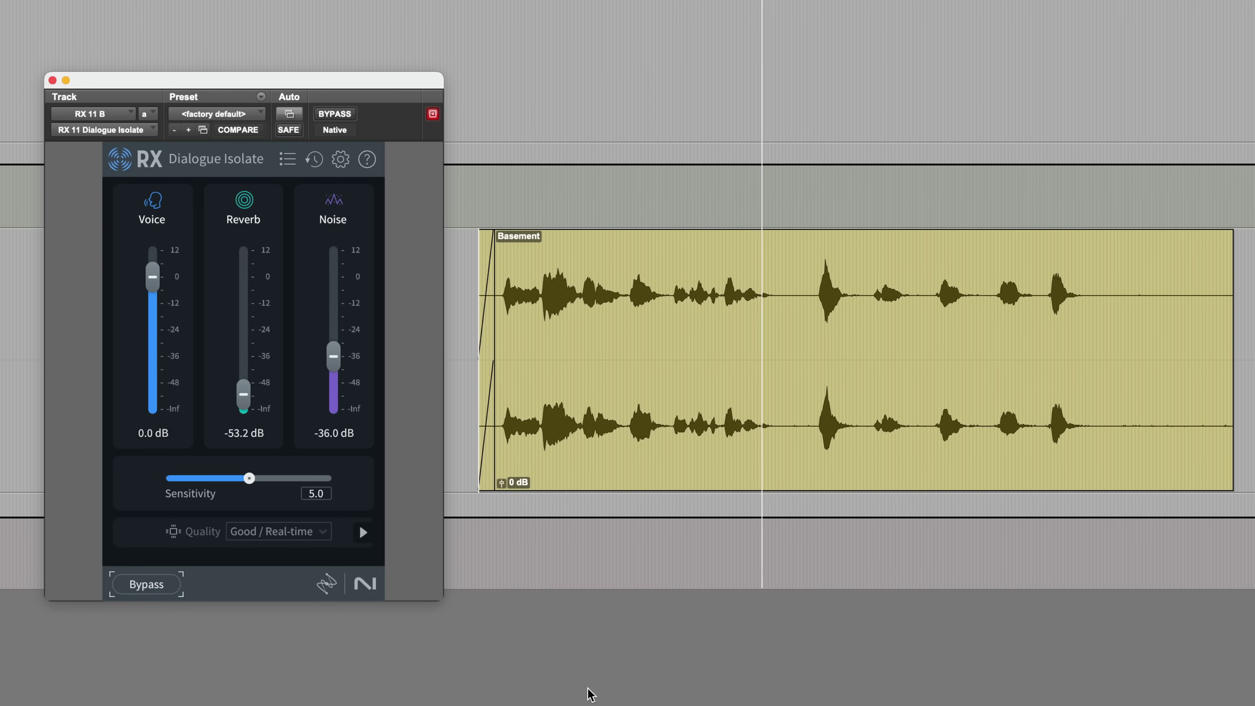
key("space")
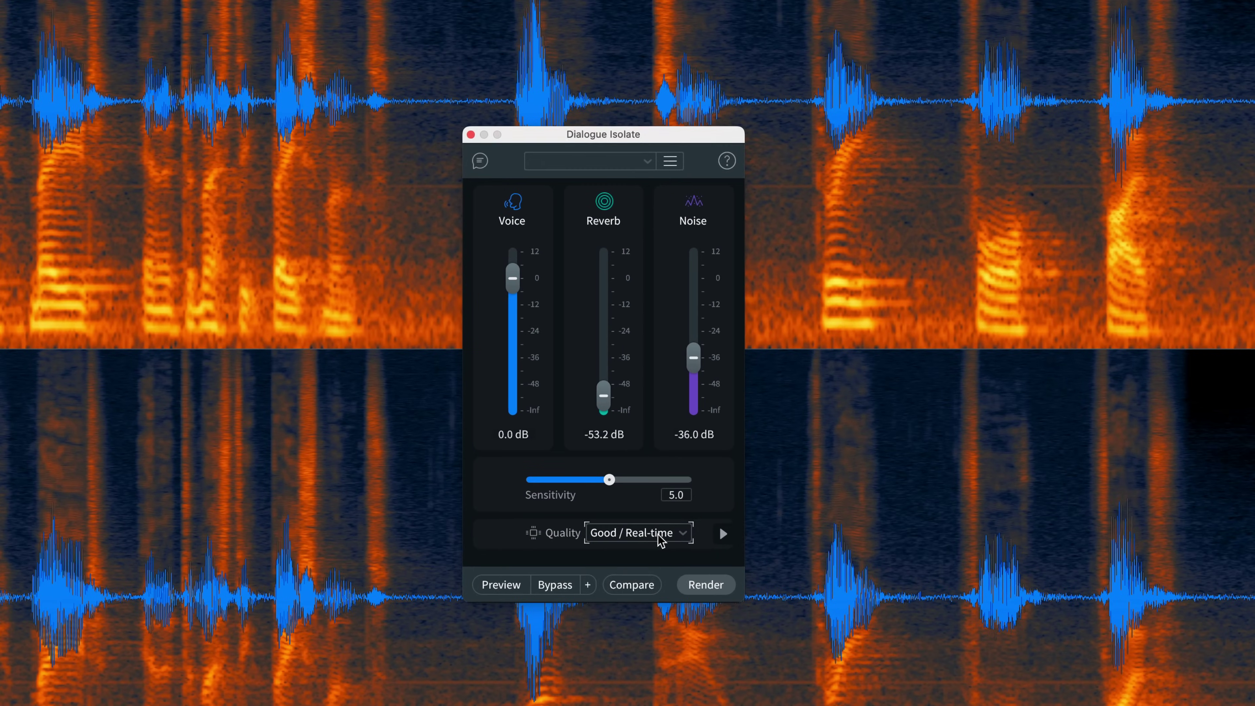
Step: Render Dialogue Isolate at Best / Offline quality and play back the cleaned audio
left_click(662, 534)
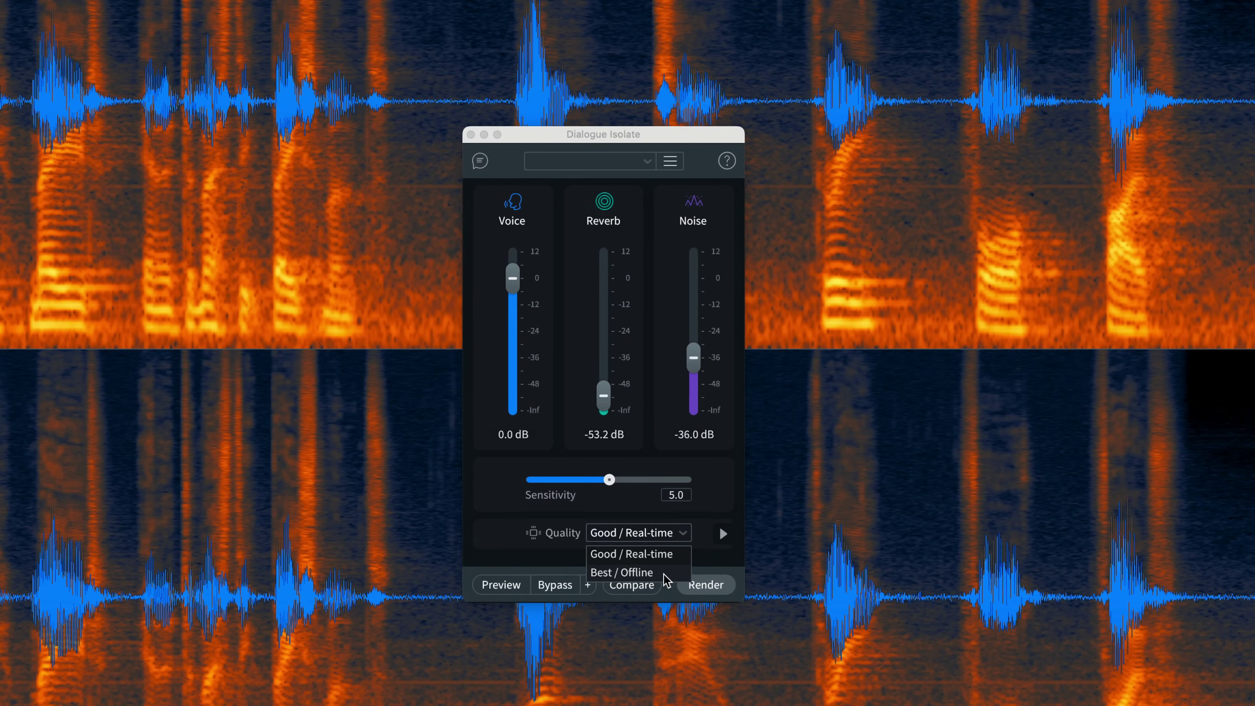
left_click(642, 572)
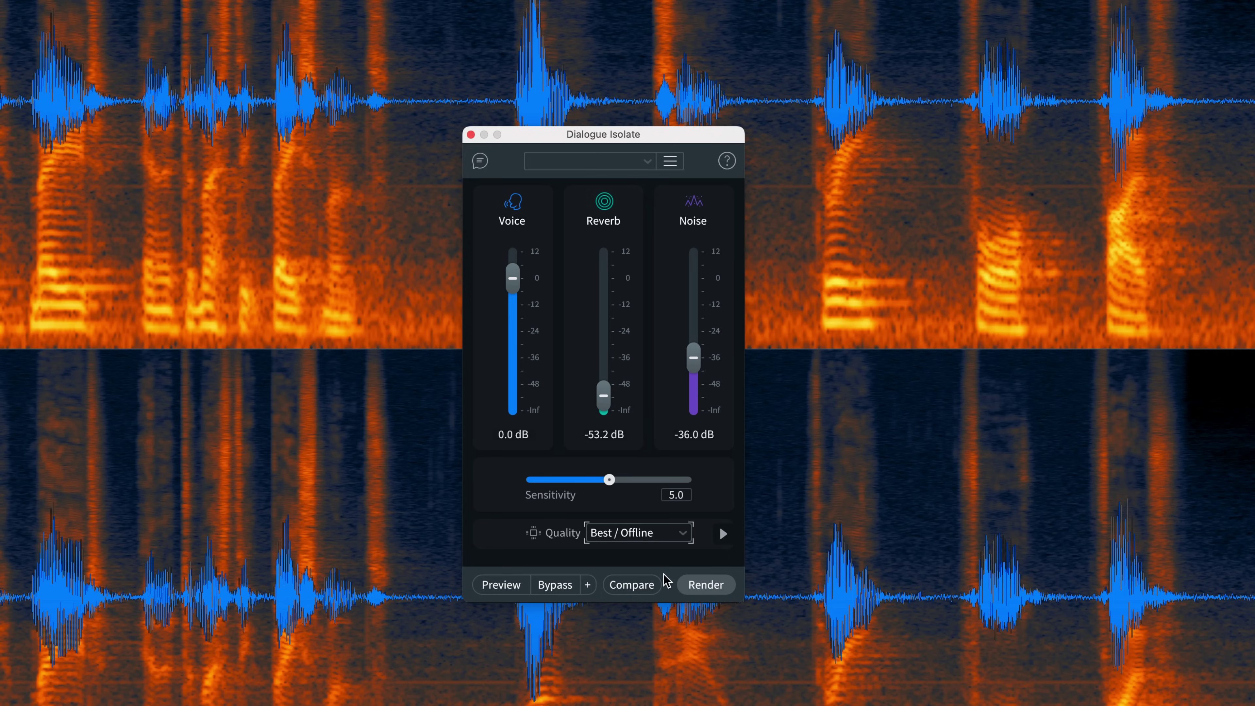
left_click(705, 586)
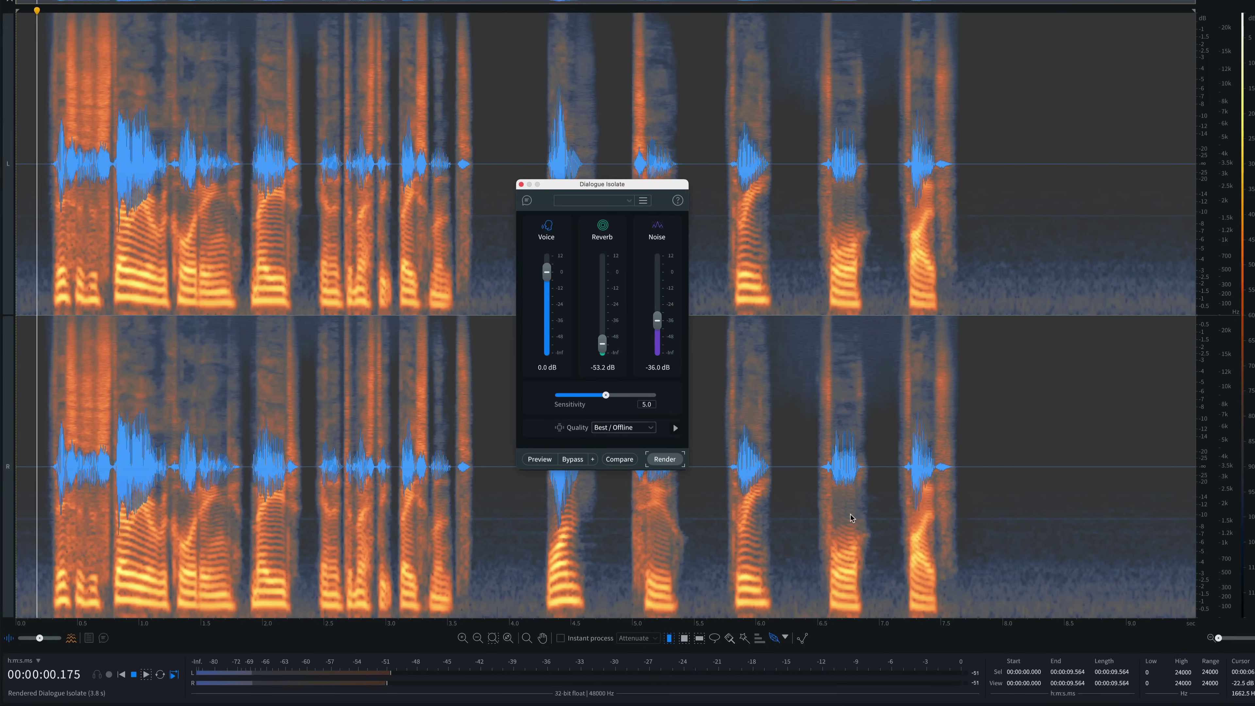
key("space")
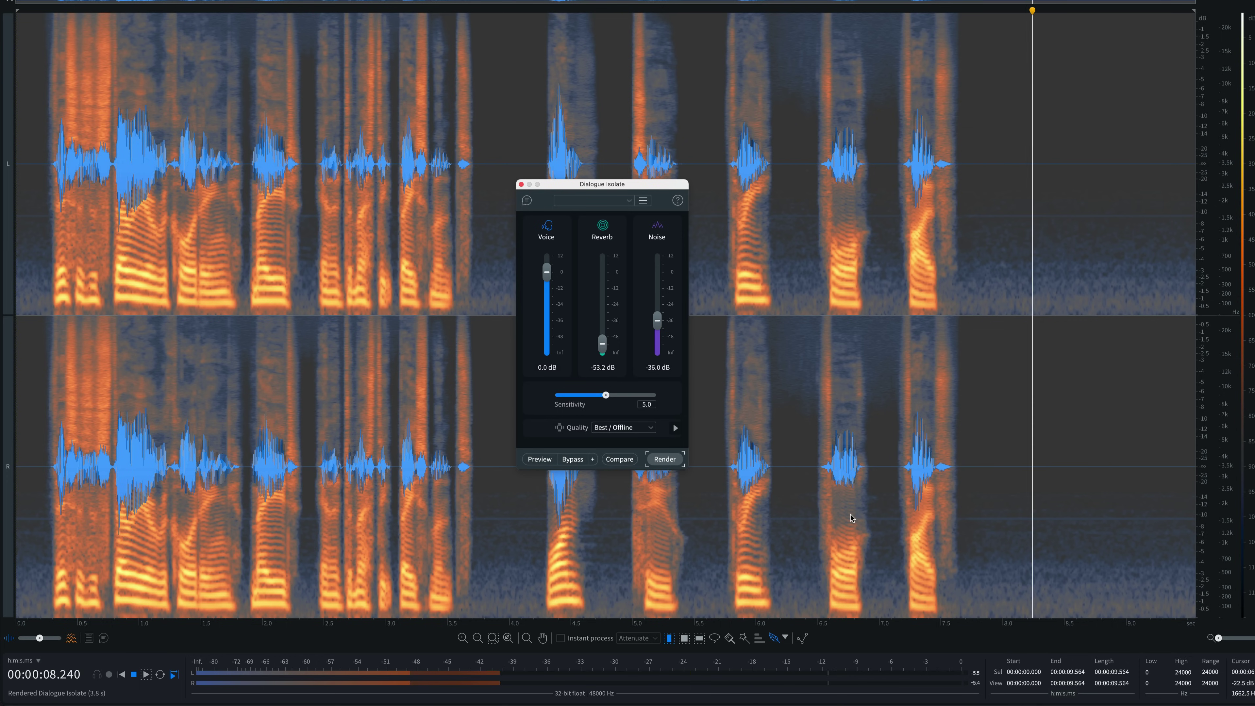
key("space")
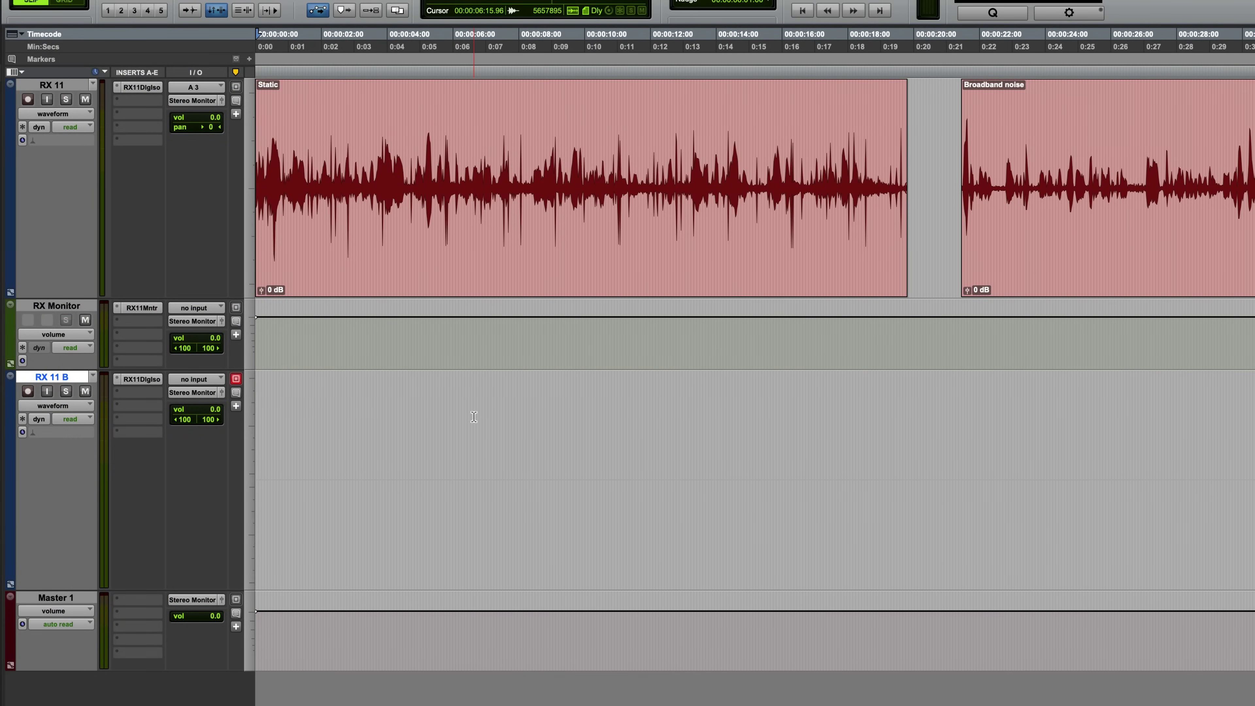
Step: Open Dialogue Isolate on the RX 11 track and lower Noise to -30.4 dB during Static clip playback
key("space")
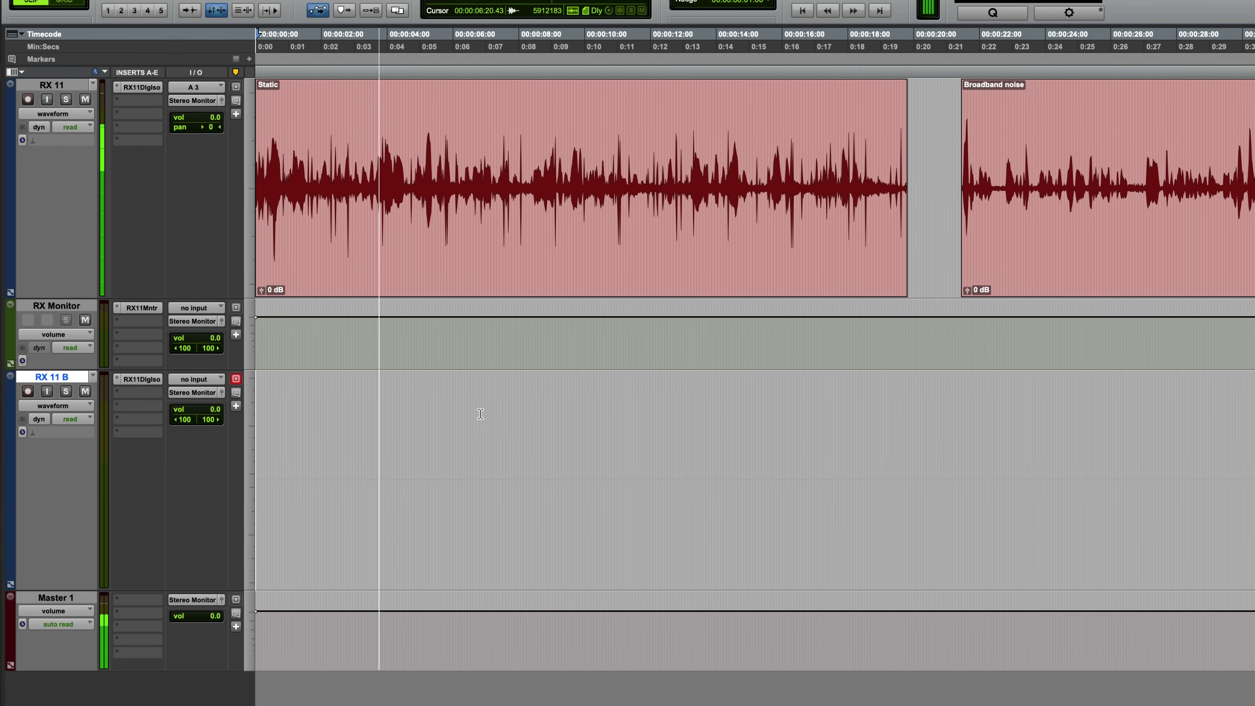
key("space")
left_click(138, 84)
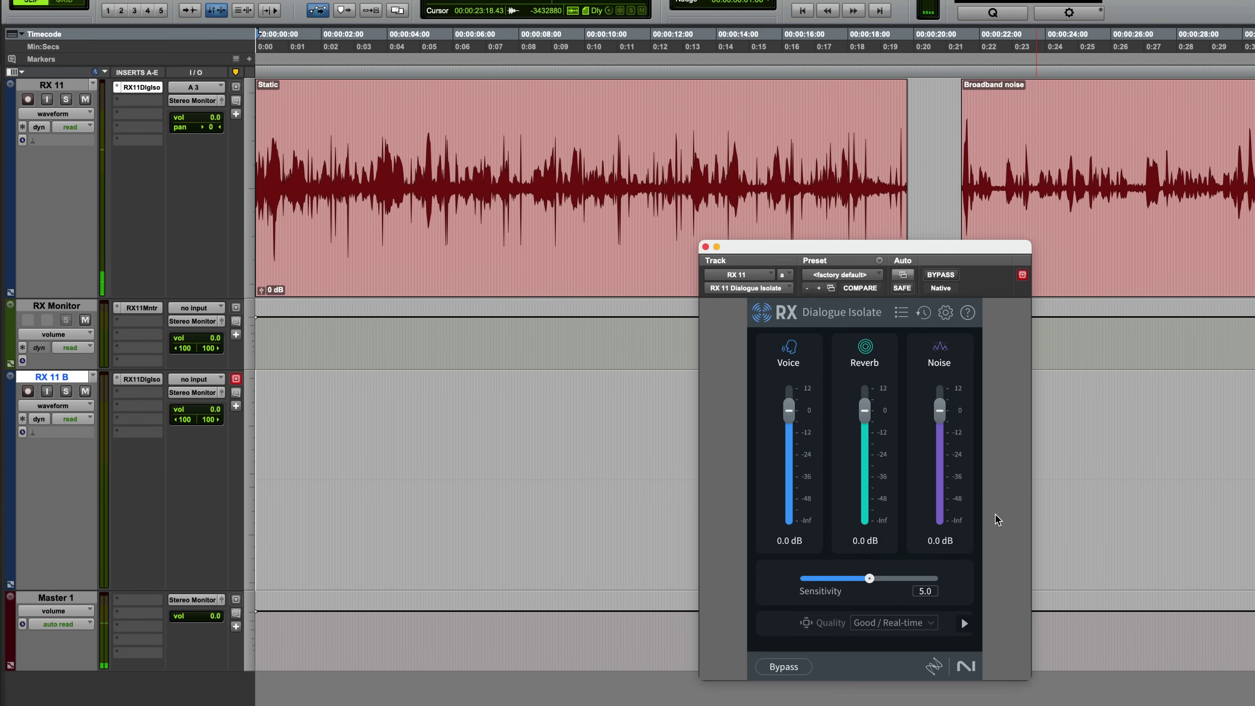
key("space")
left_click_drag(939, 411, 943, 465)
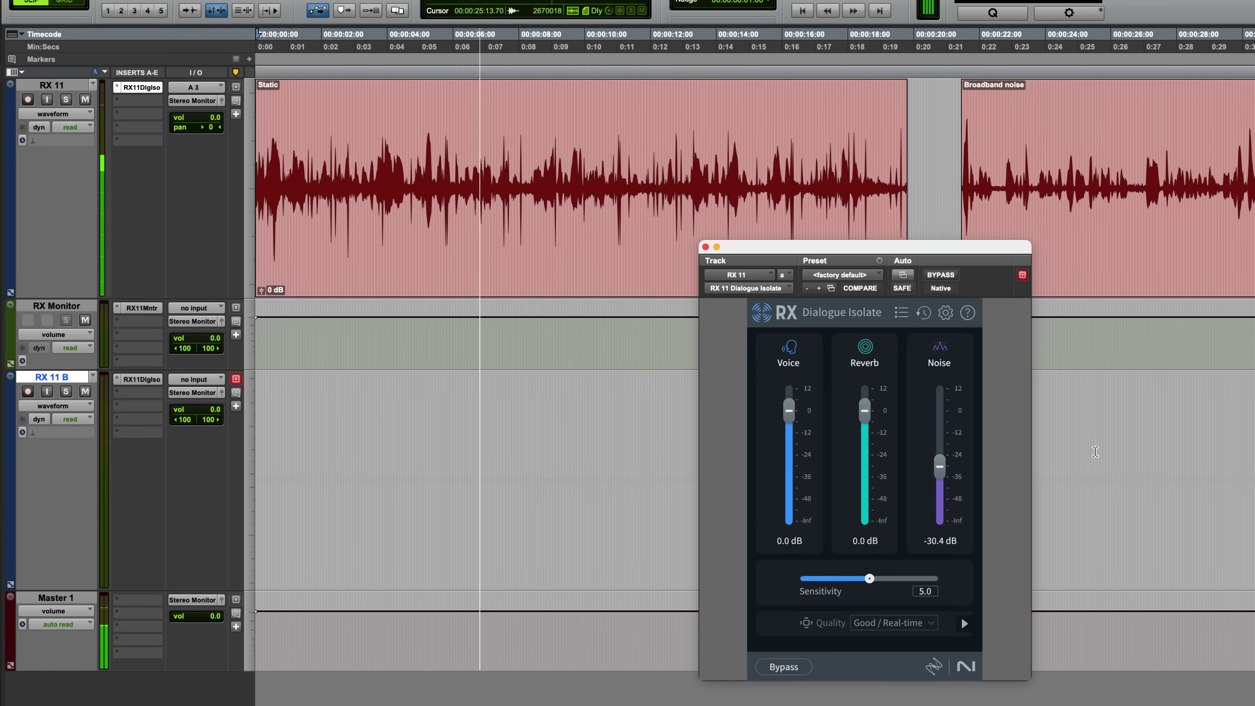
key("space")
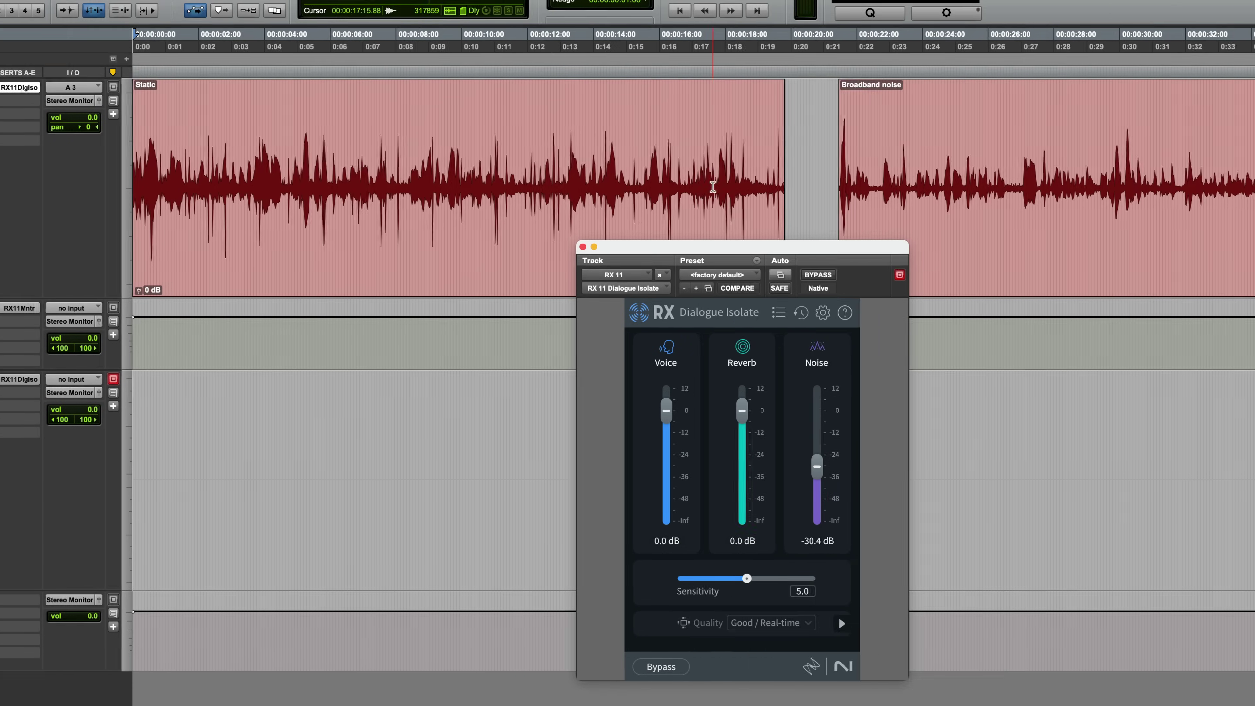
scroll(939, 197, "right", 10)
Step: Reset Noise to 0.0 dB on the Broadband noise clip, then pull it down during playback
left_click(1102, 250)
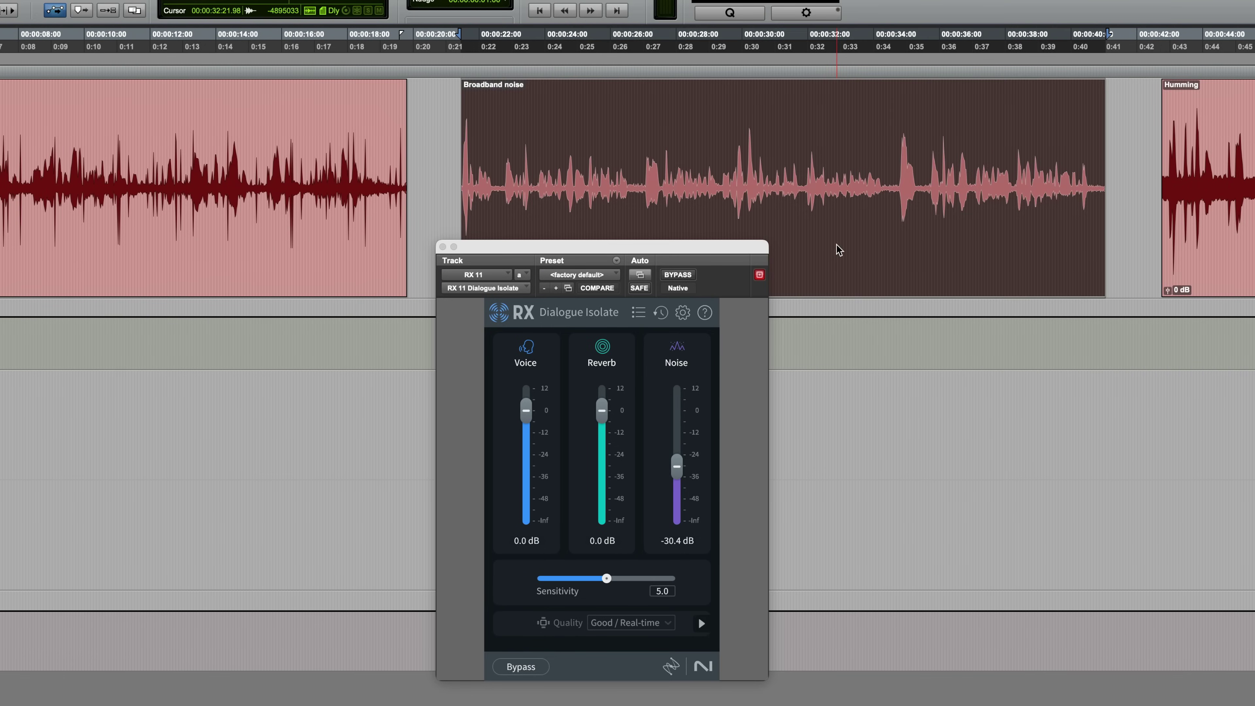
left_click(676, 467, "alt")
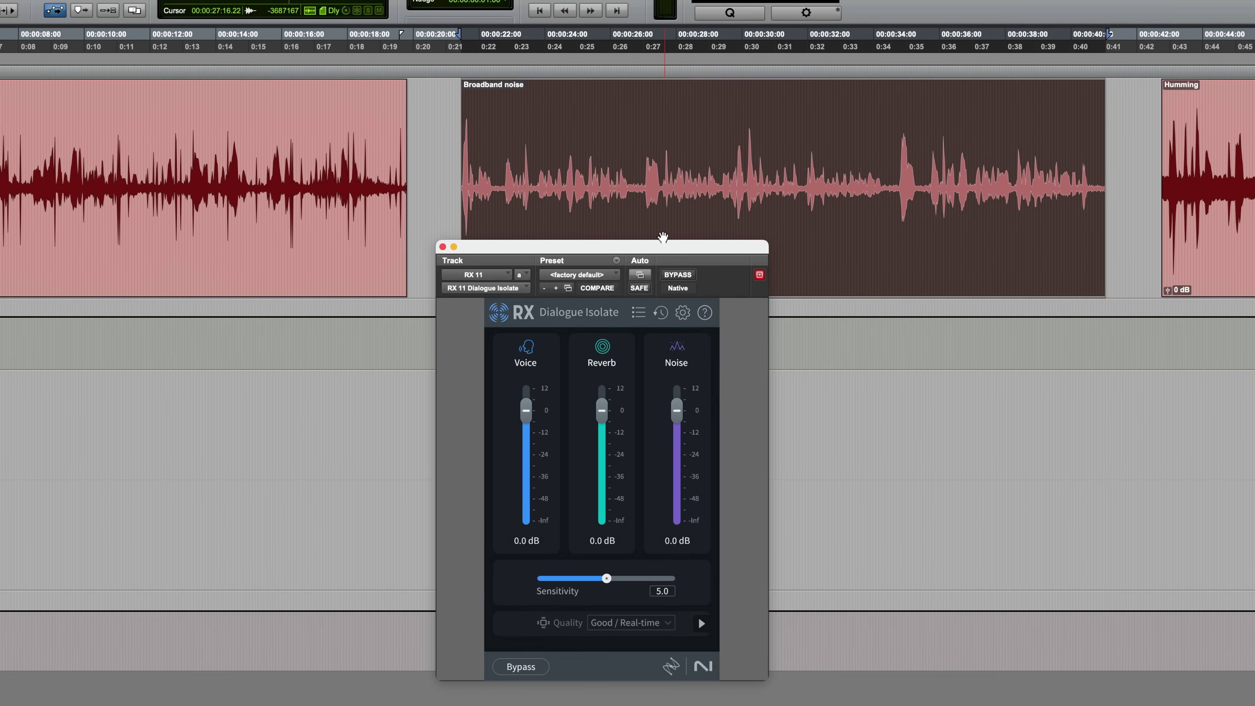
key("space")
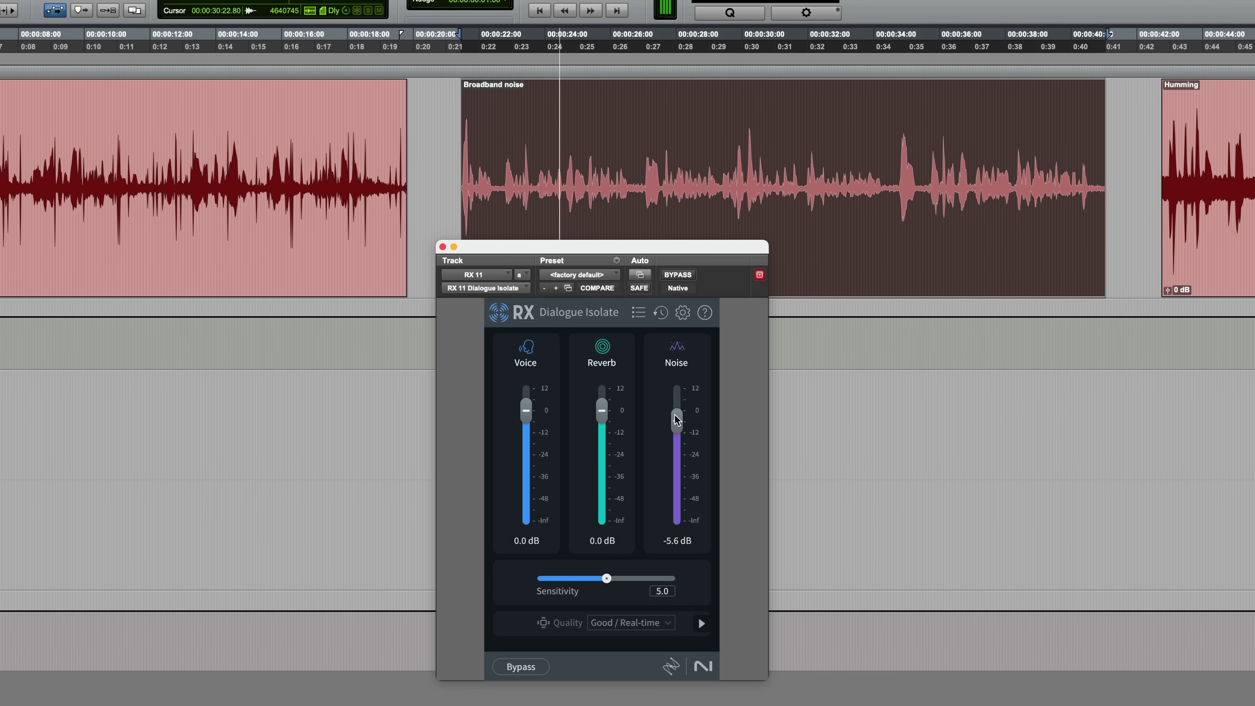
left_click_drag(675, 418, 673, 475)
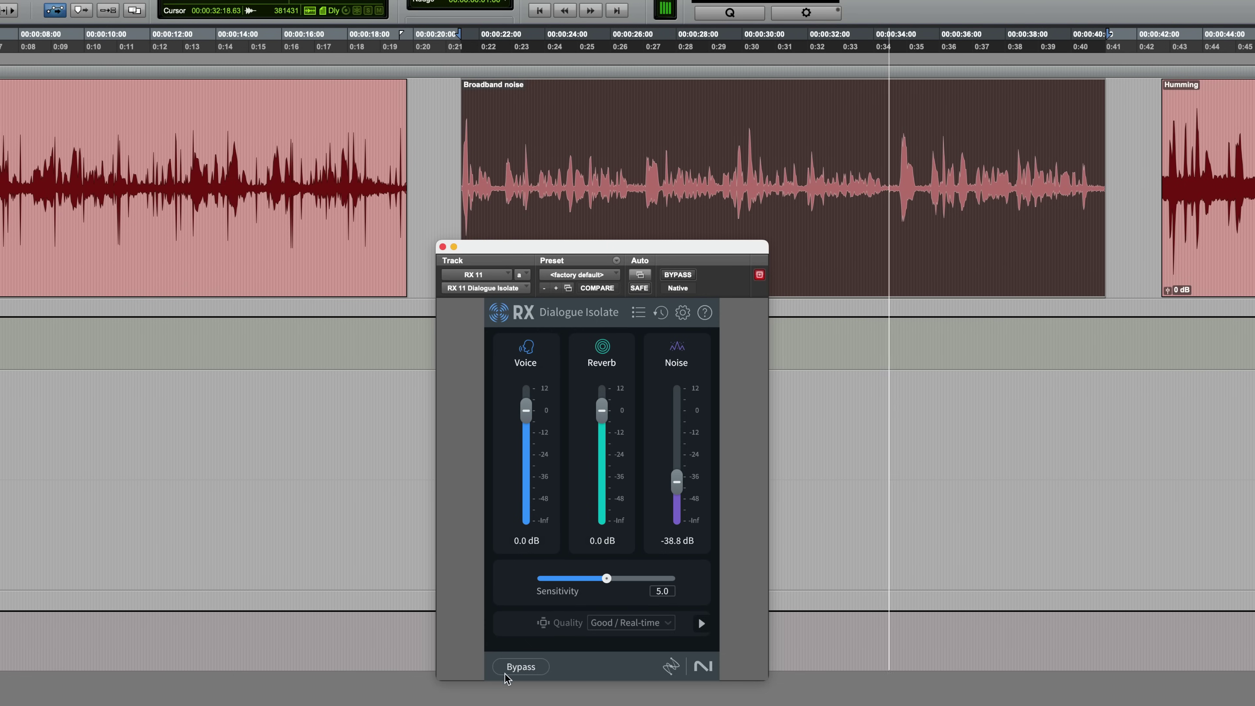
Step: Compare the Broadband noise clip bypassed and with processing re-enabled
left_click(521, 671)
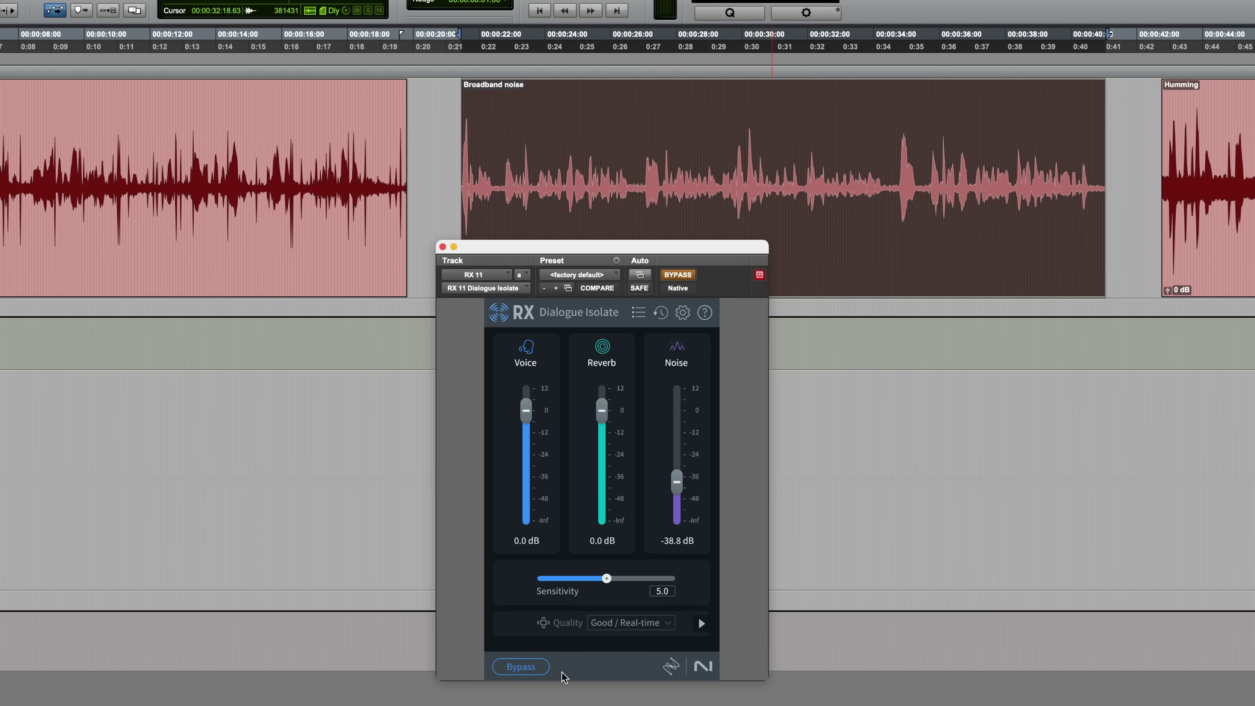
key("space")
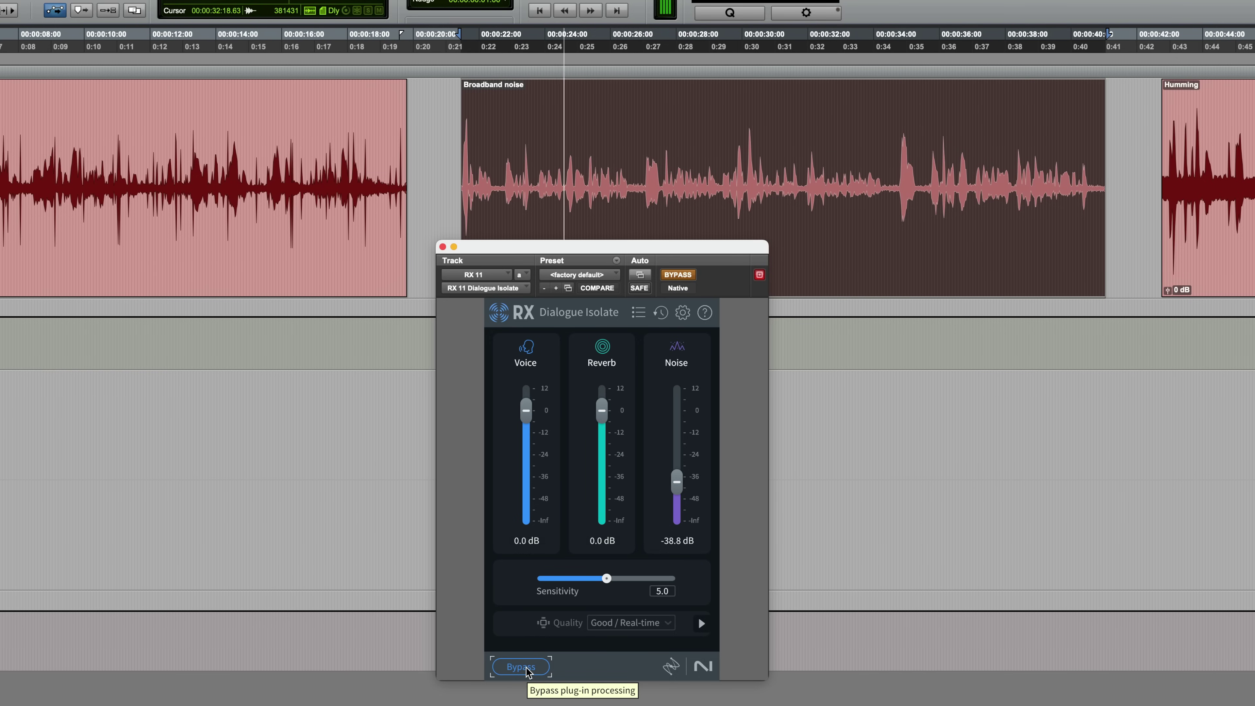
left_click(527, 670)
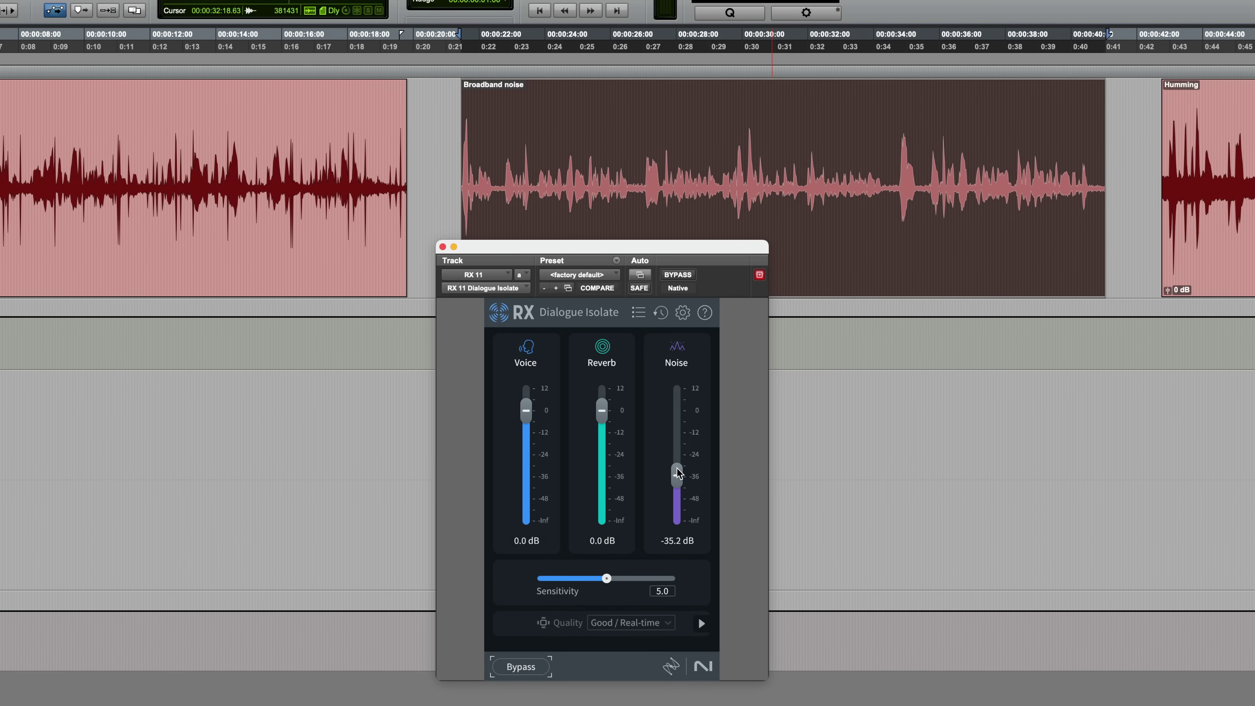
Step: Raise the Noise level to about -25.2 dB, then nudge it slightly higher
left_click_drag(677, 469, 677, 451)
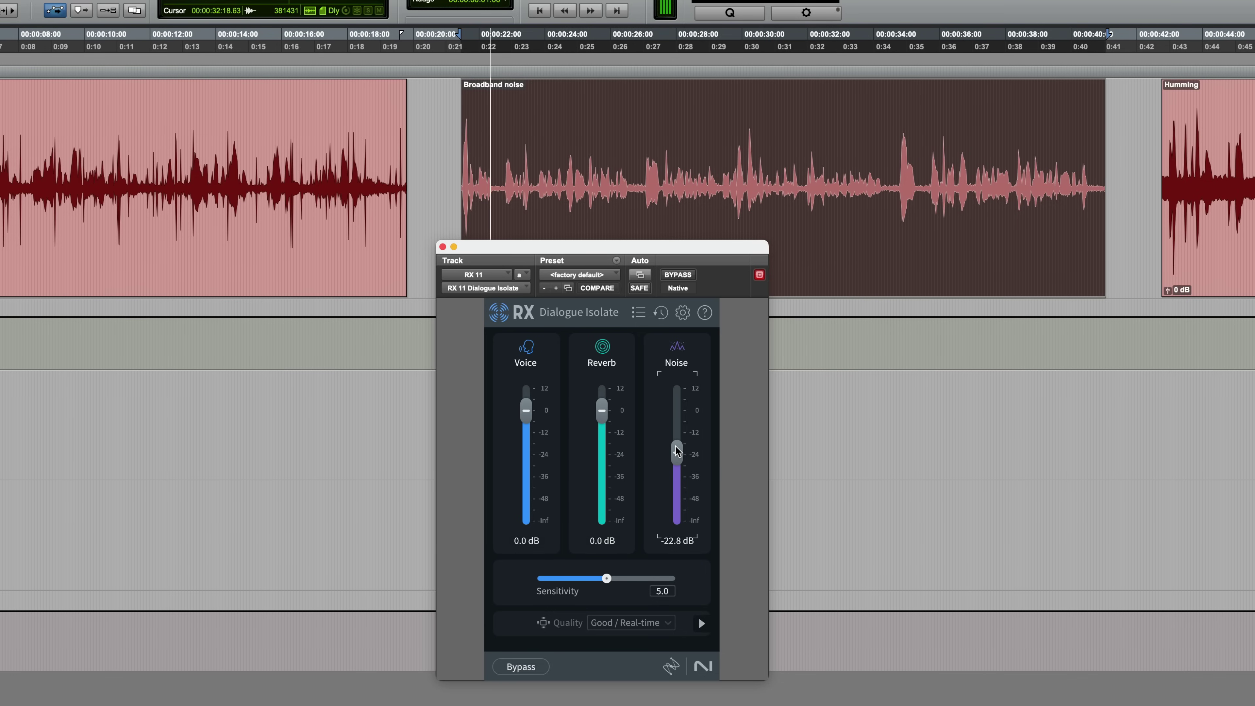
left_click_drag(676, 449, 677, 444)
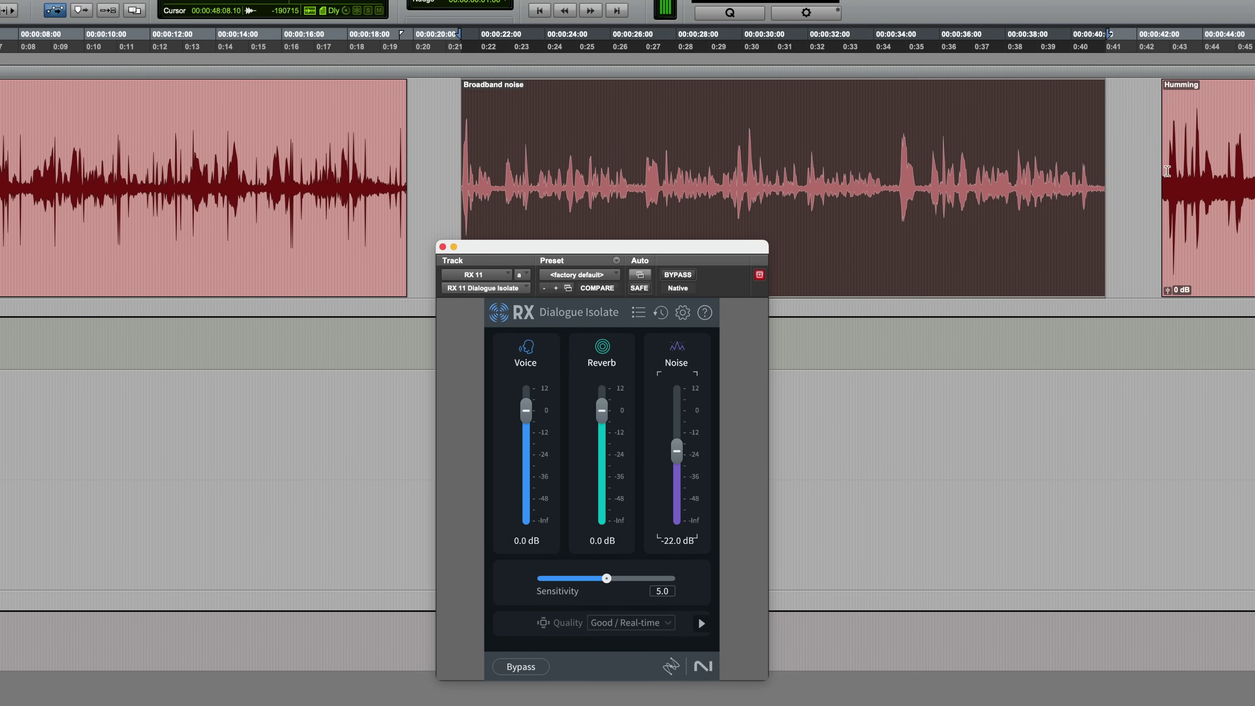
scroll(948, 159, "right", 10)
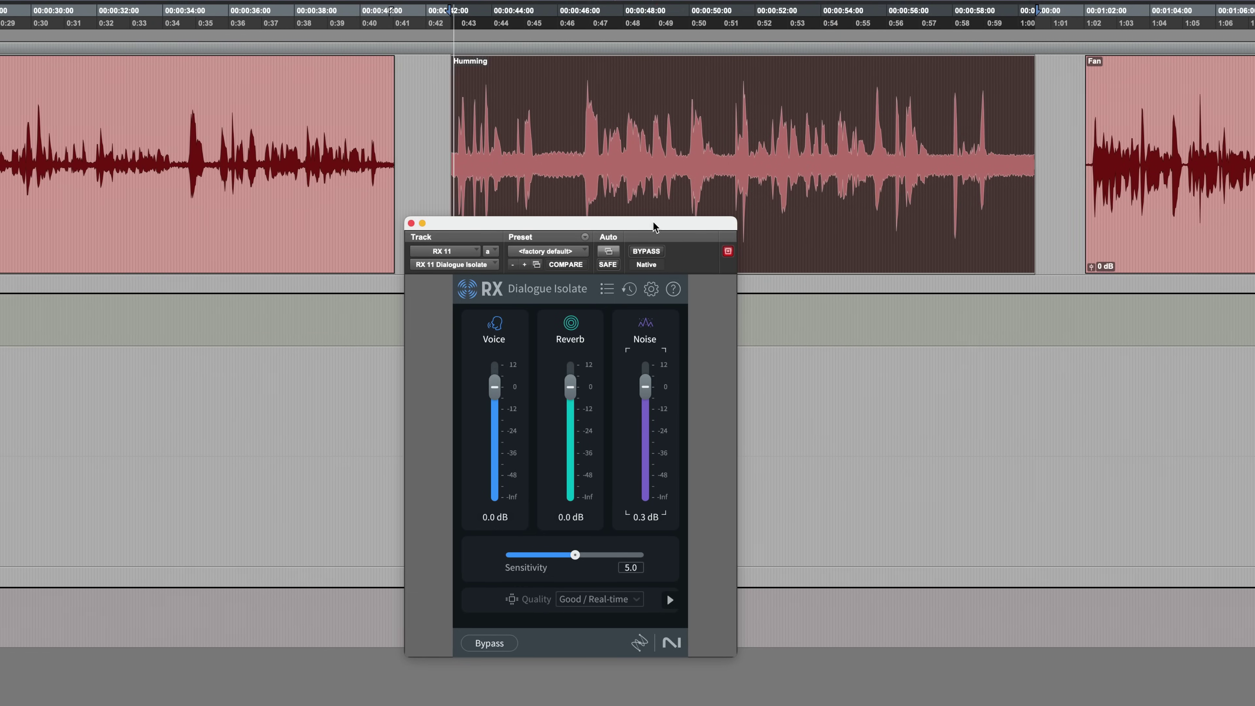
Step: Pull Noise to -40.4 dB for the Humming clip, then reset it to 0.0 dB on the Fan clip
left_click_drag(685, 245, 822, 313)
left_click_drag(736, 419, 733, 487)
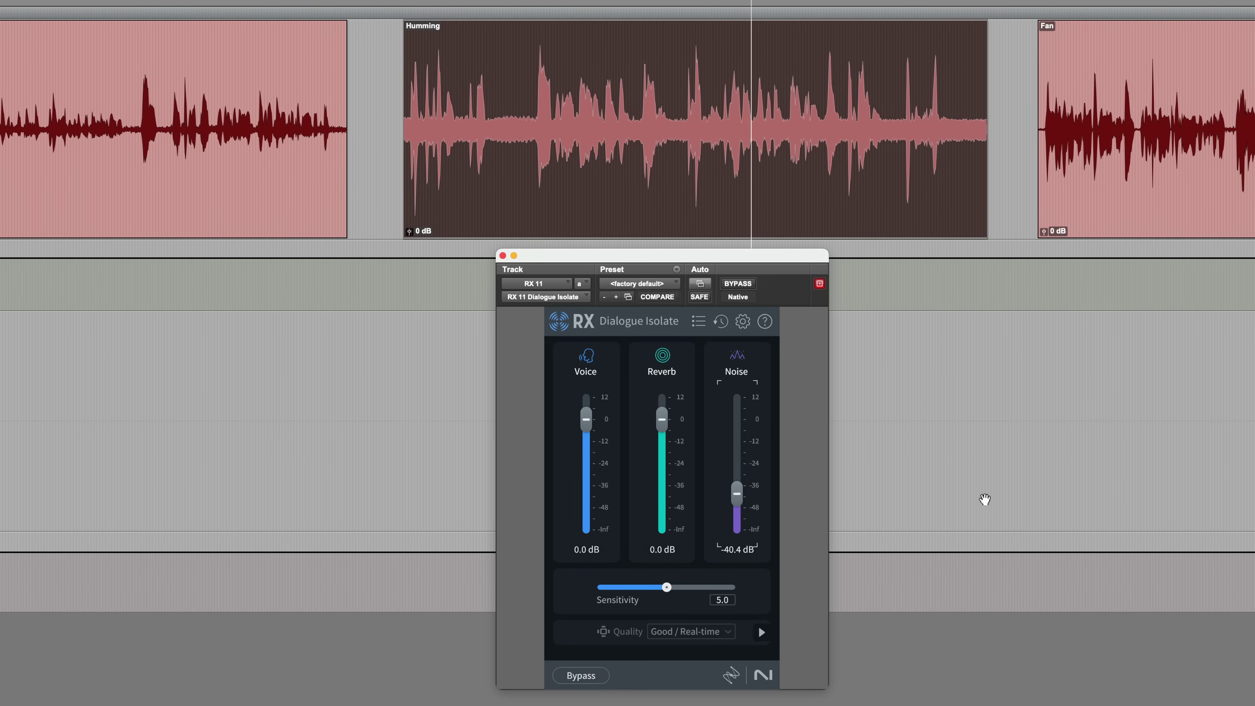
scroll(902, 160, "right", 10)
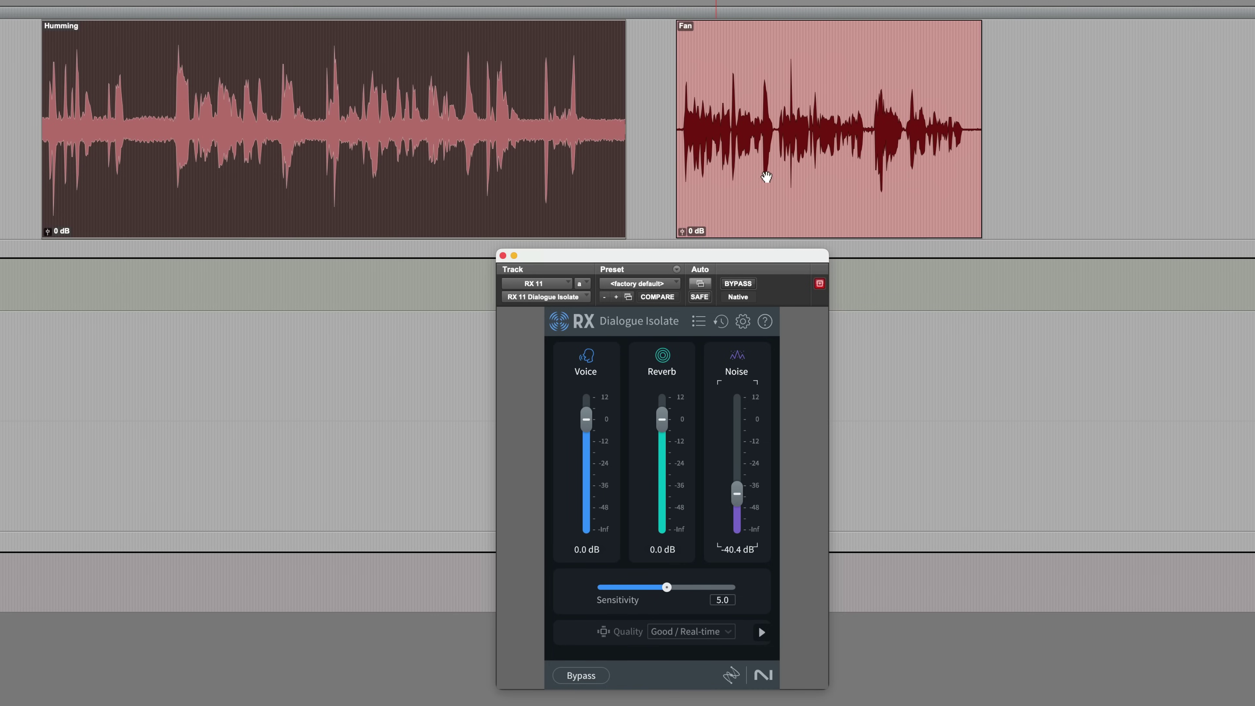
left_click(792, 181)
left_click(739, 491, "alt")
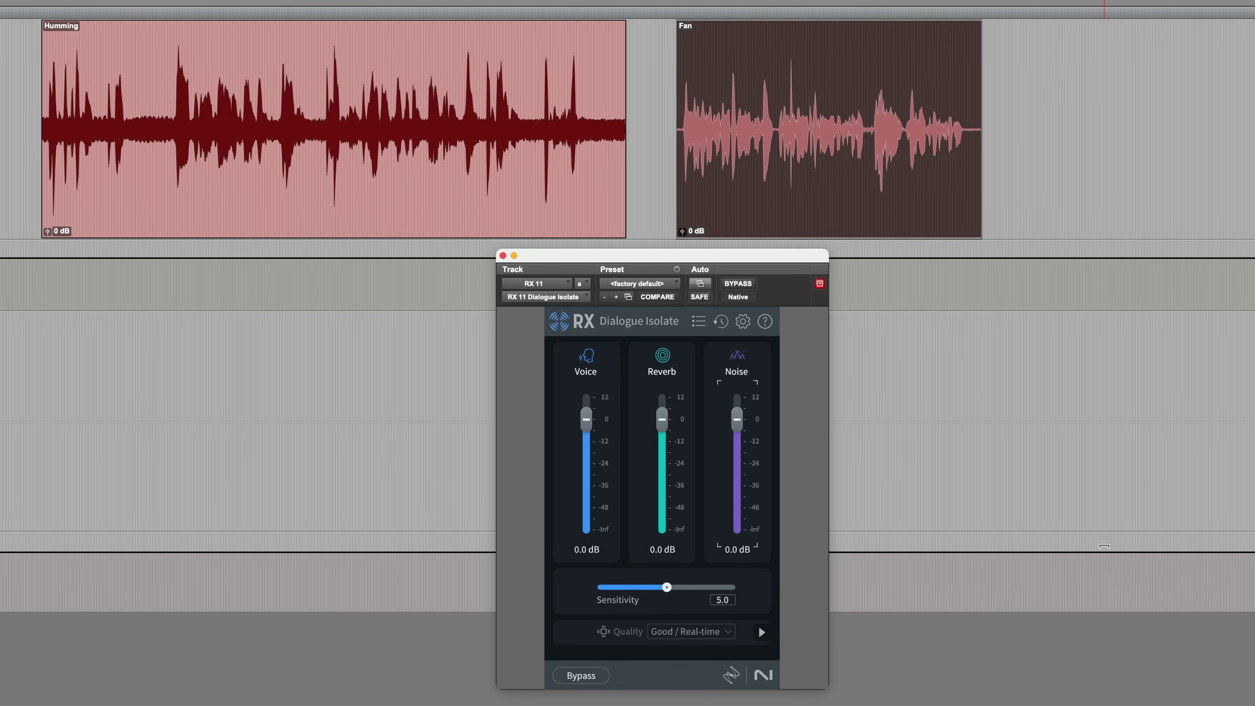
Step: Reveal the band controls, set the Low crossover to 221 Hz, and lower Noise during Fan playback
left_click(762, 633)
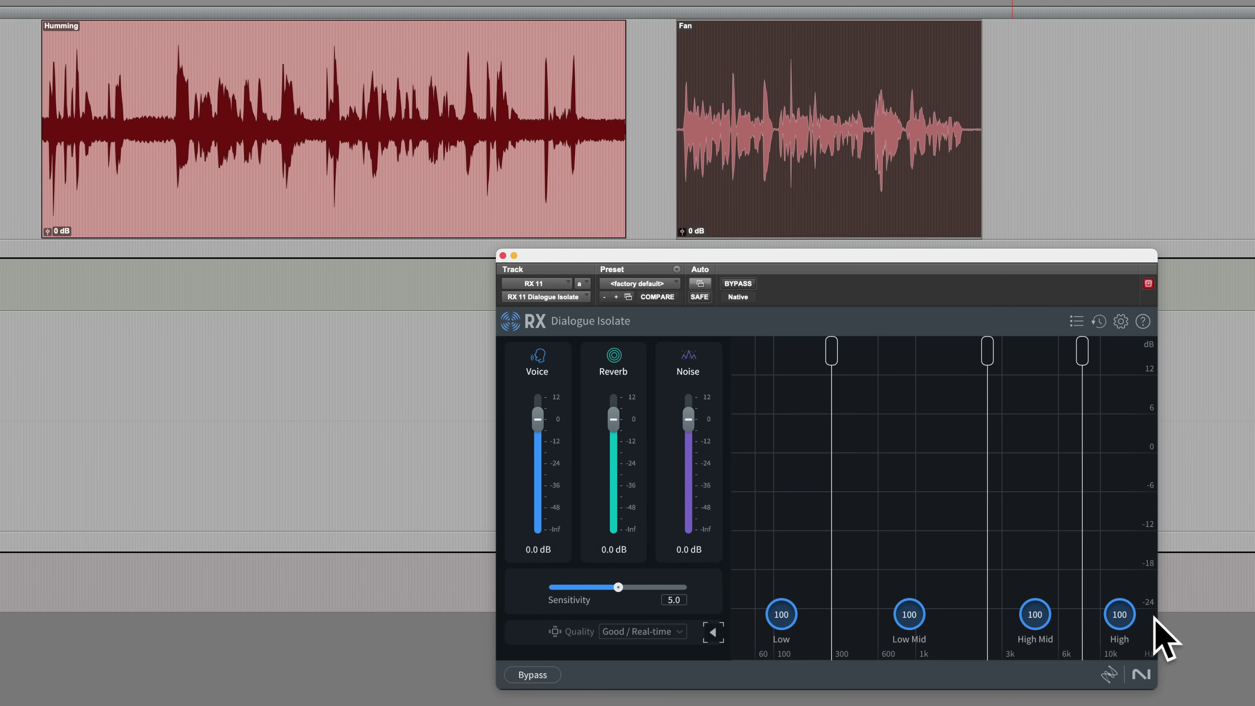
mouse_move(835, 357)
left_mouse_down()
mouse_move(876, 349)
mouse_move(812, 351)
left_mouse_up()
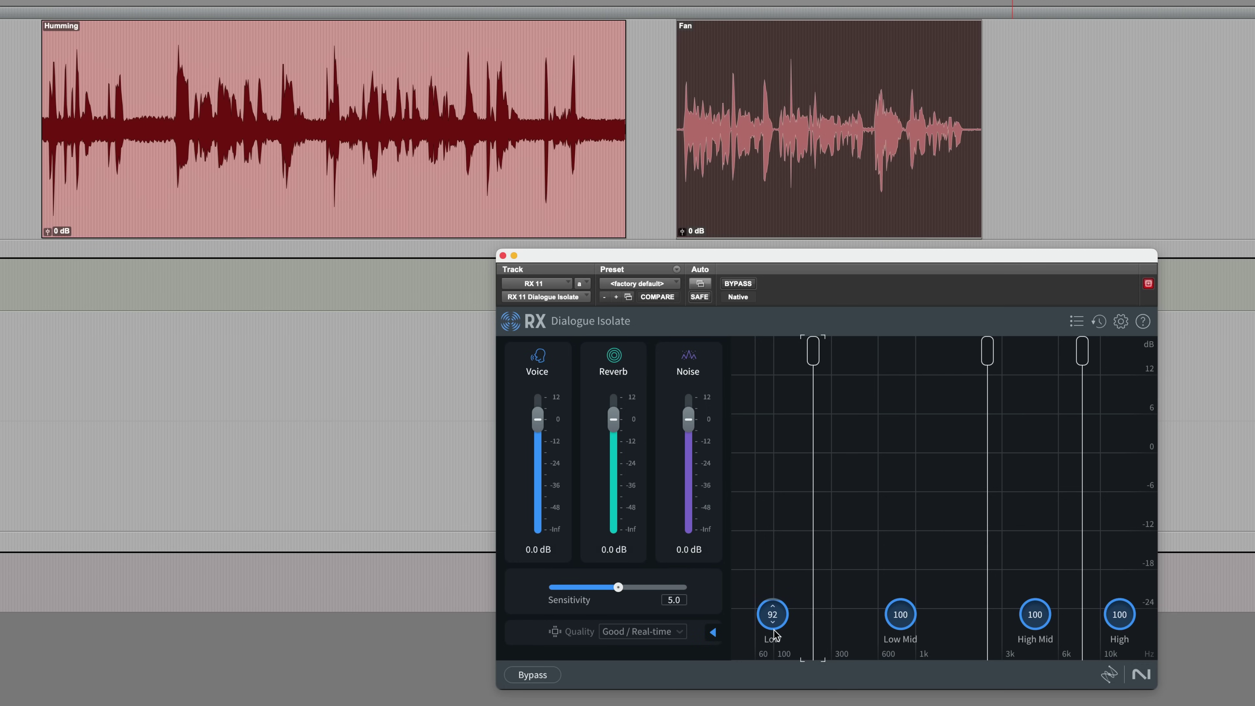
left_click(768, 227)
key("space")
left_click_drag(688, 420, 688, 495)
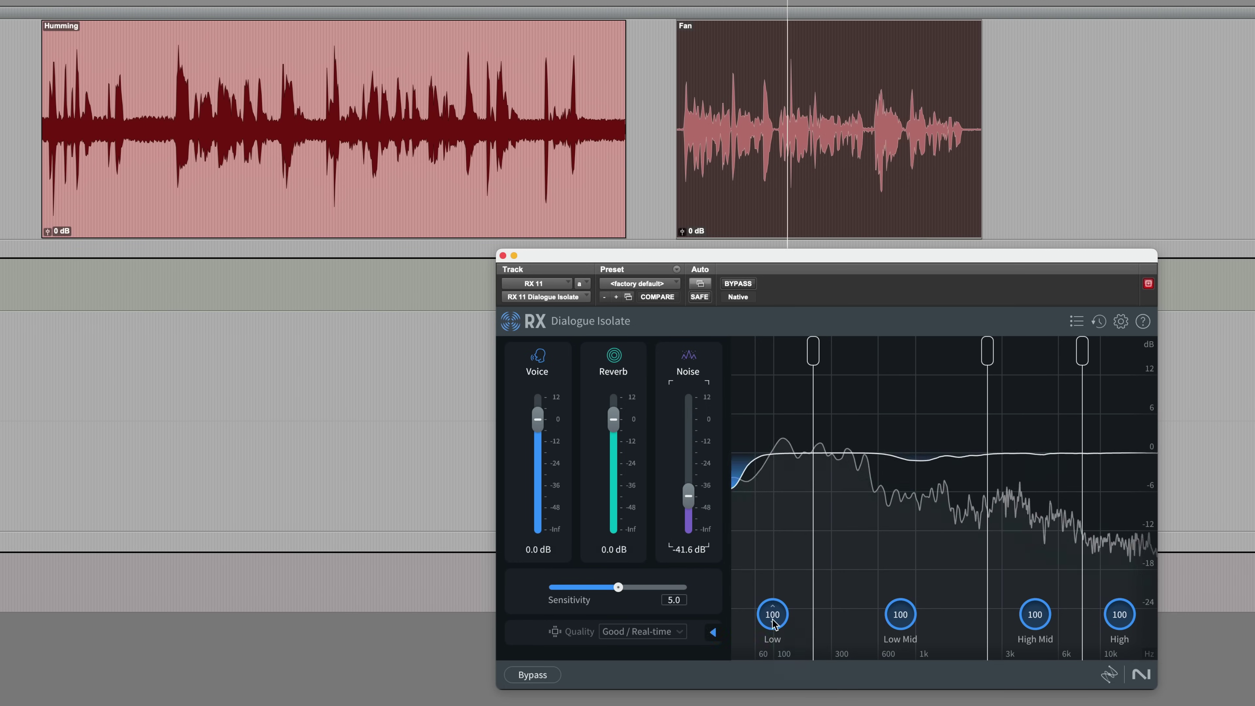
Step: Set the band amounts to Low 0, High Mid 65 and High 12
left_click_drag(773, 623, 773, 640)
left_click_drag(1034, 614, 1034, 630)
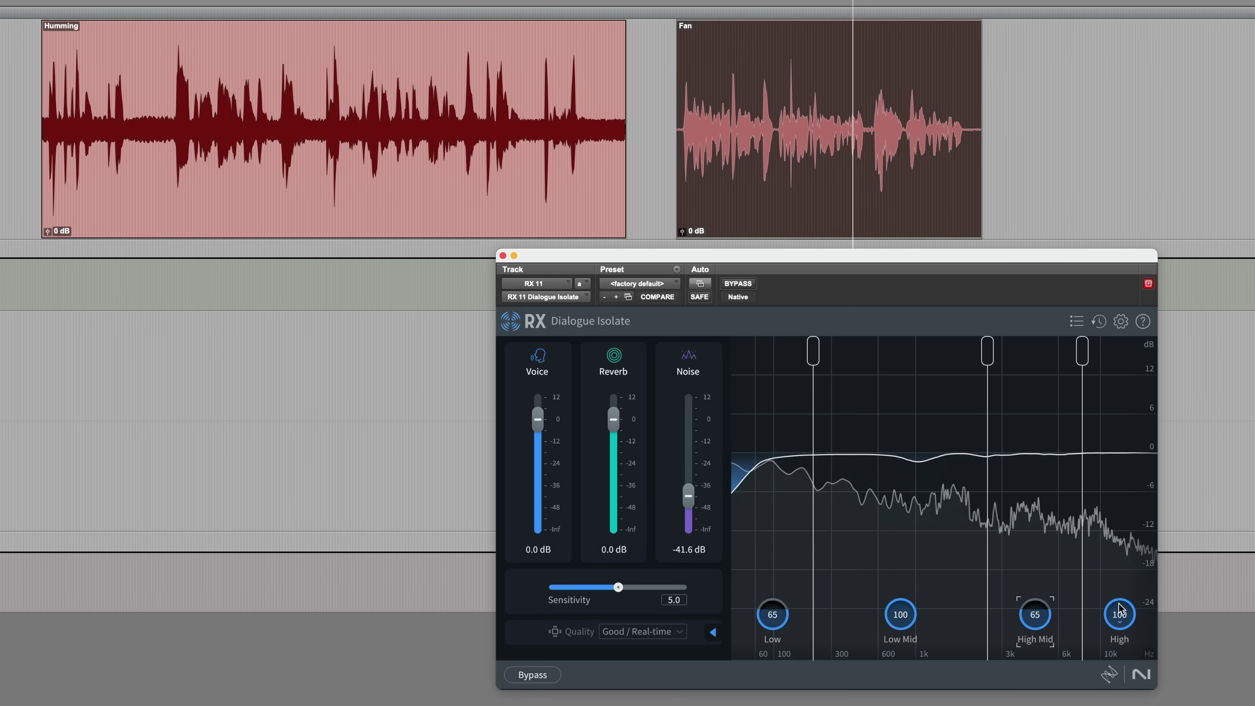
left_click_drag(1120, 609, 1120, 650)
left_click_drag(770, 625, 768, 655)
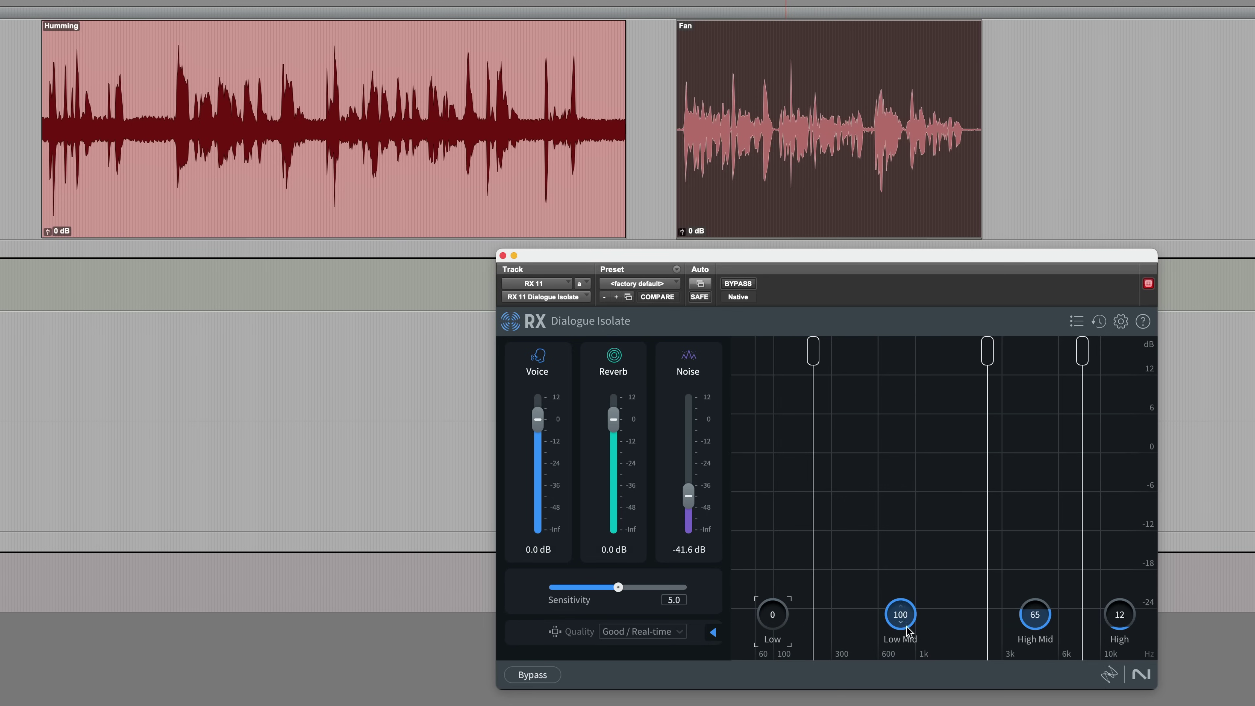
Step: Move the crossovers to 868 Hz and 5.7k and lower High Mid to 32
mouse_move(813, 351)
mouse_move(813, 351)
left_mouse_down()
mouse_move(854, 352)
mouse_move(826, 352)
left_mouse_up()
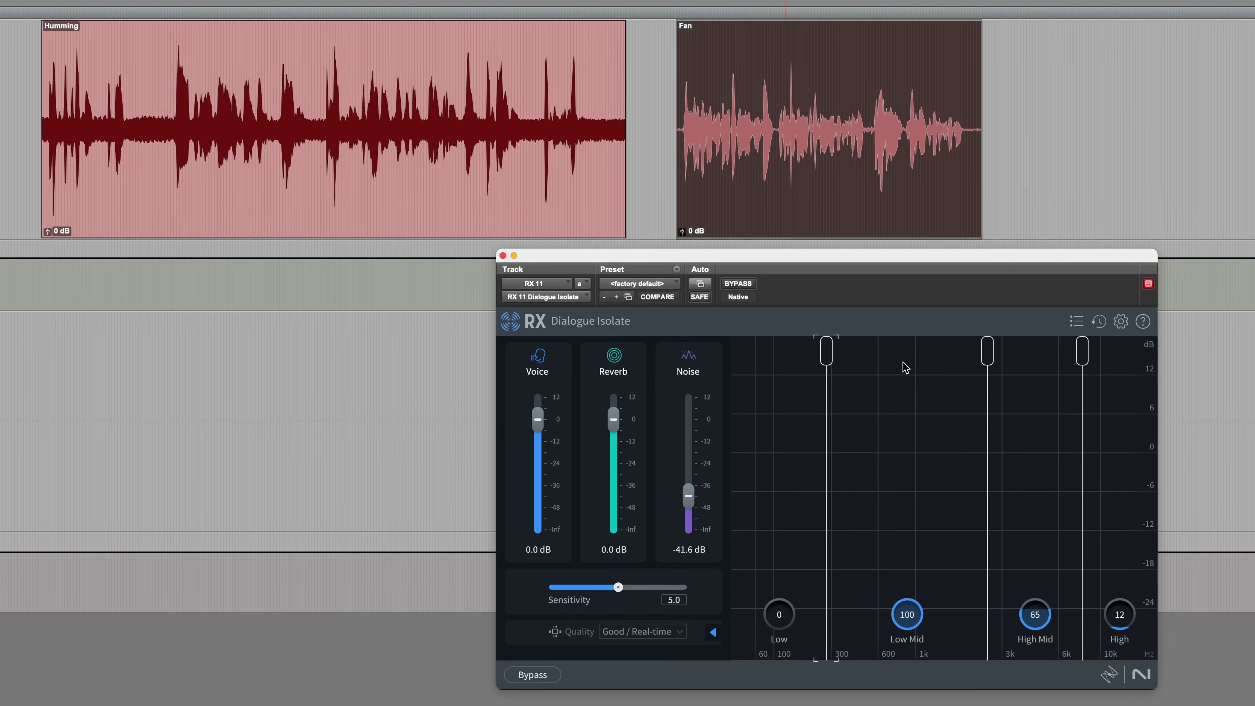
key("space")
left_click_drag(987, 351, 1117, 353)
left_click_drag(1077, 615, 1056, 630)
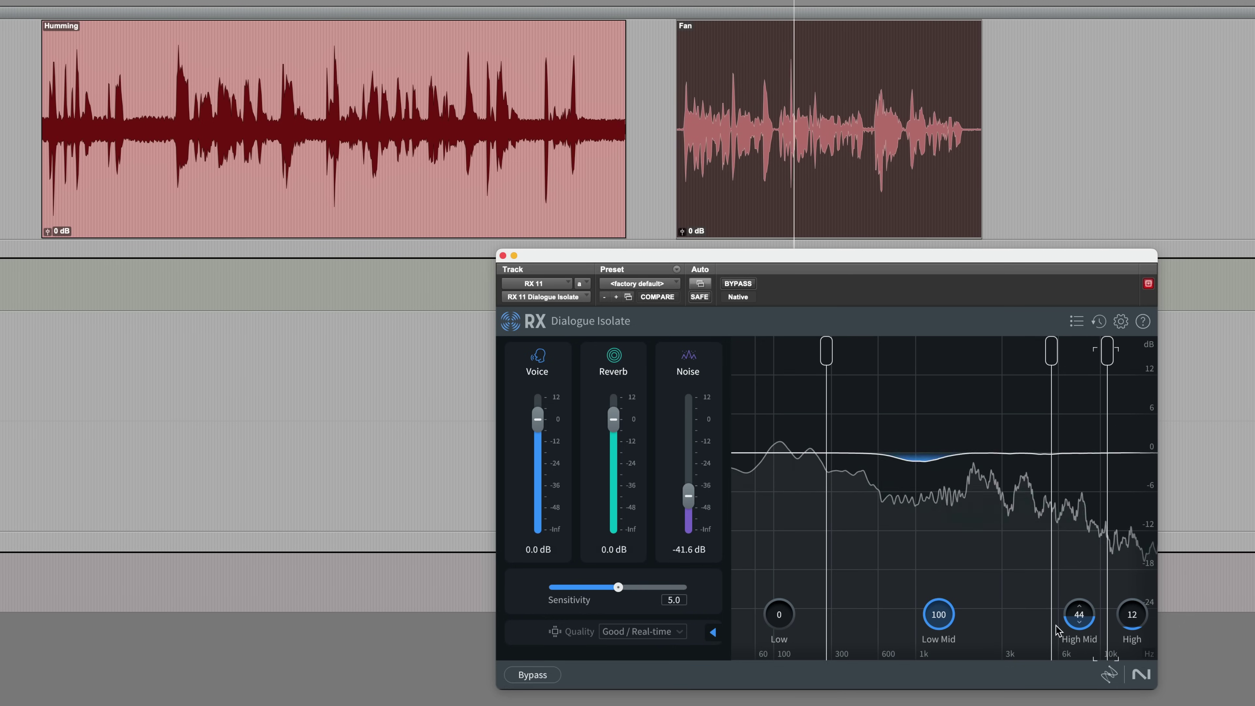
left_click_drag(827, 352, 853, 363)
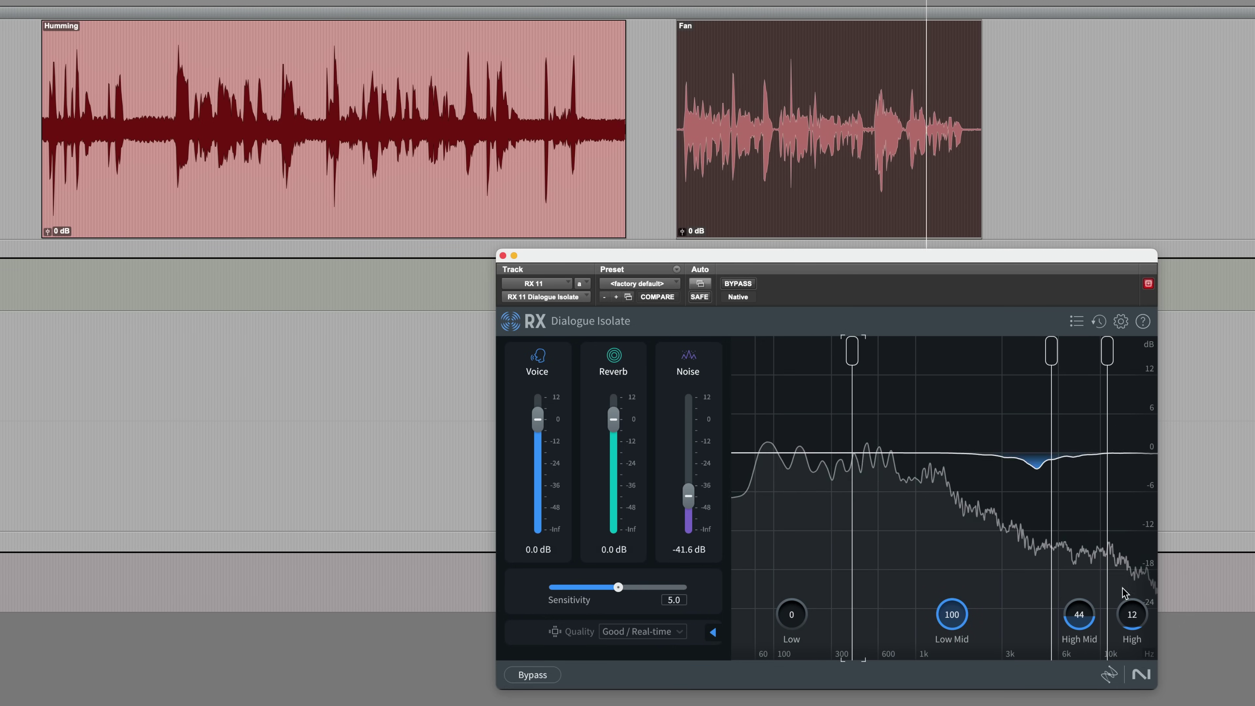
left_click_drag(1081, 613, 1086, 590)
left_click_drag(1051, 351, 1081, 359)
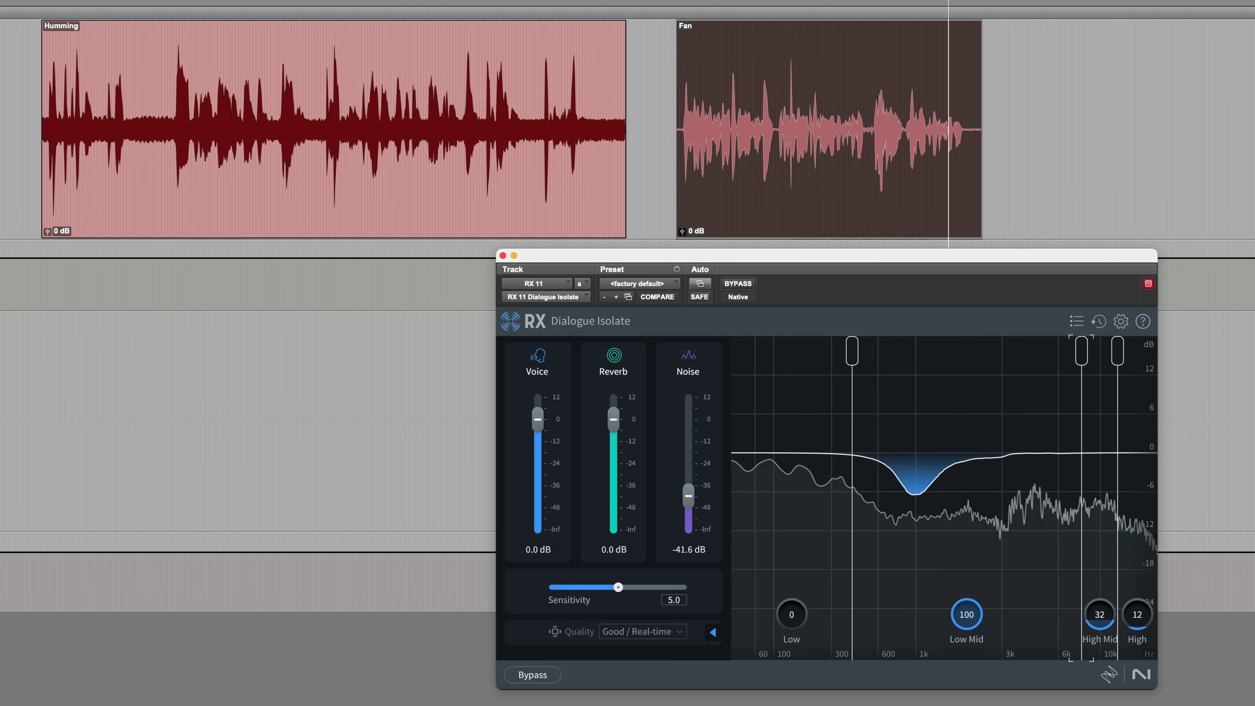
key("space")
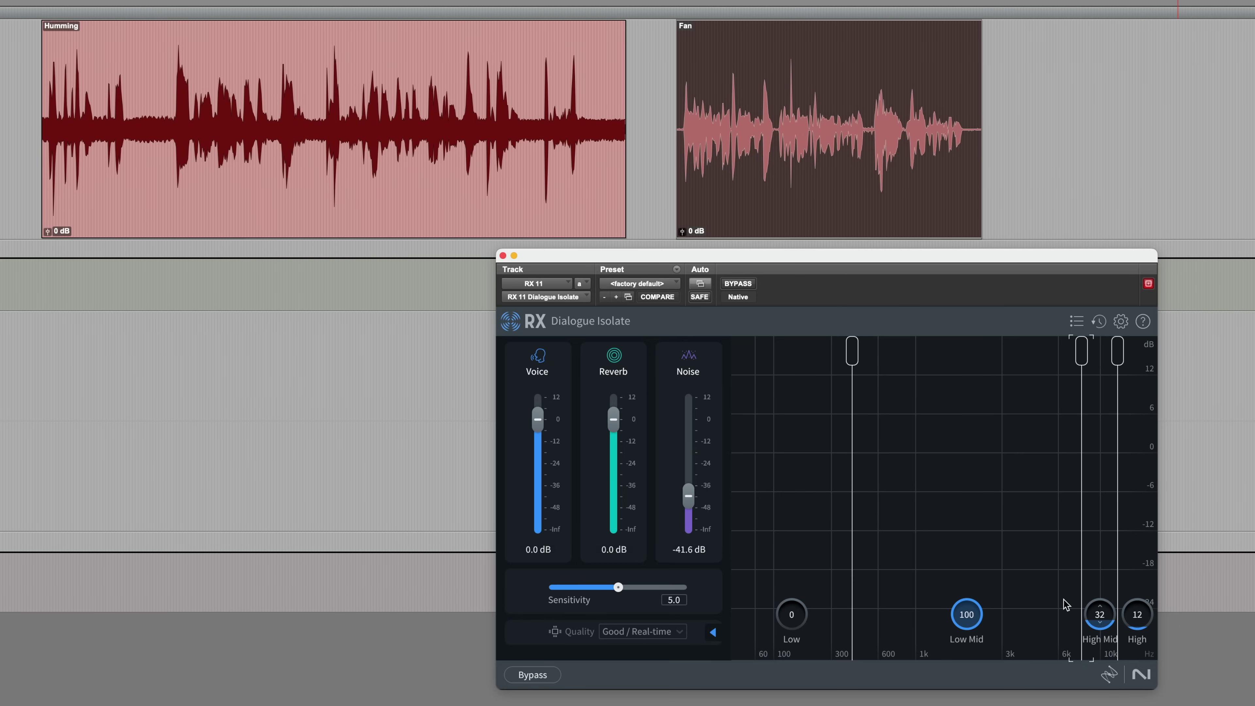
left_click(319, 565)
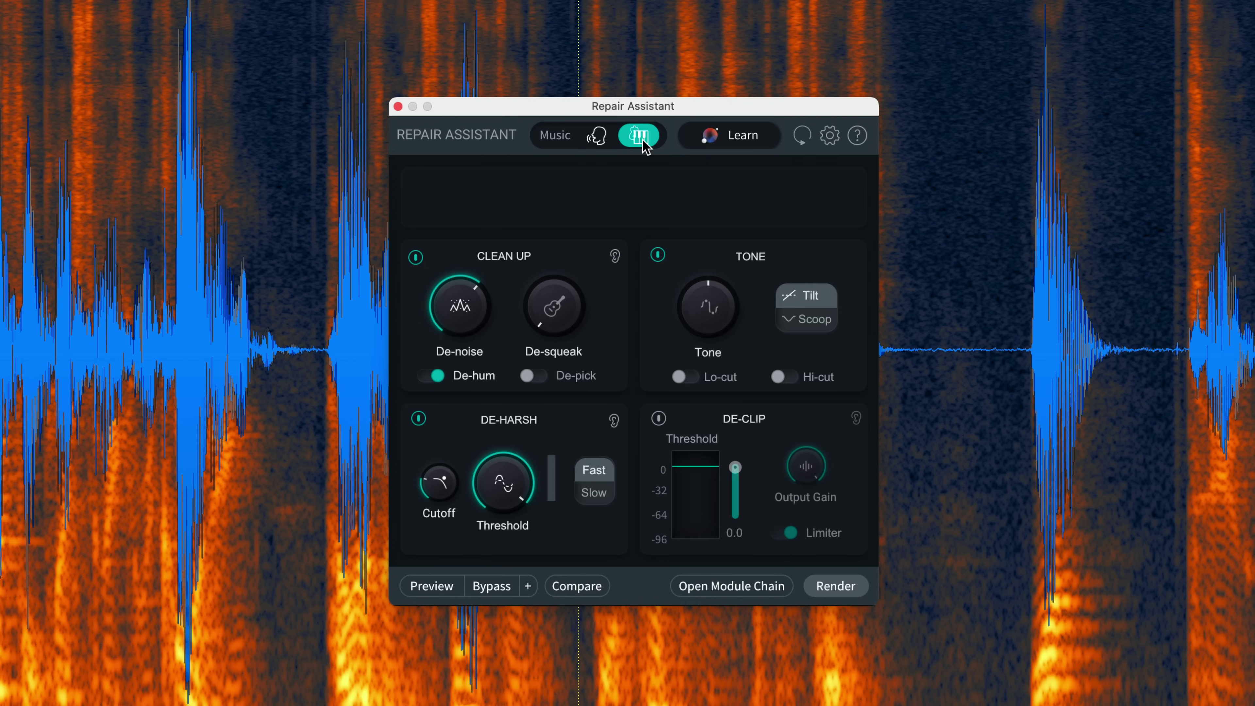
Step: Switch the Repair Assistant between Voice and Music modes twice, ending on Music
left_click(596, 135)
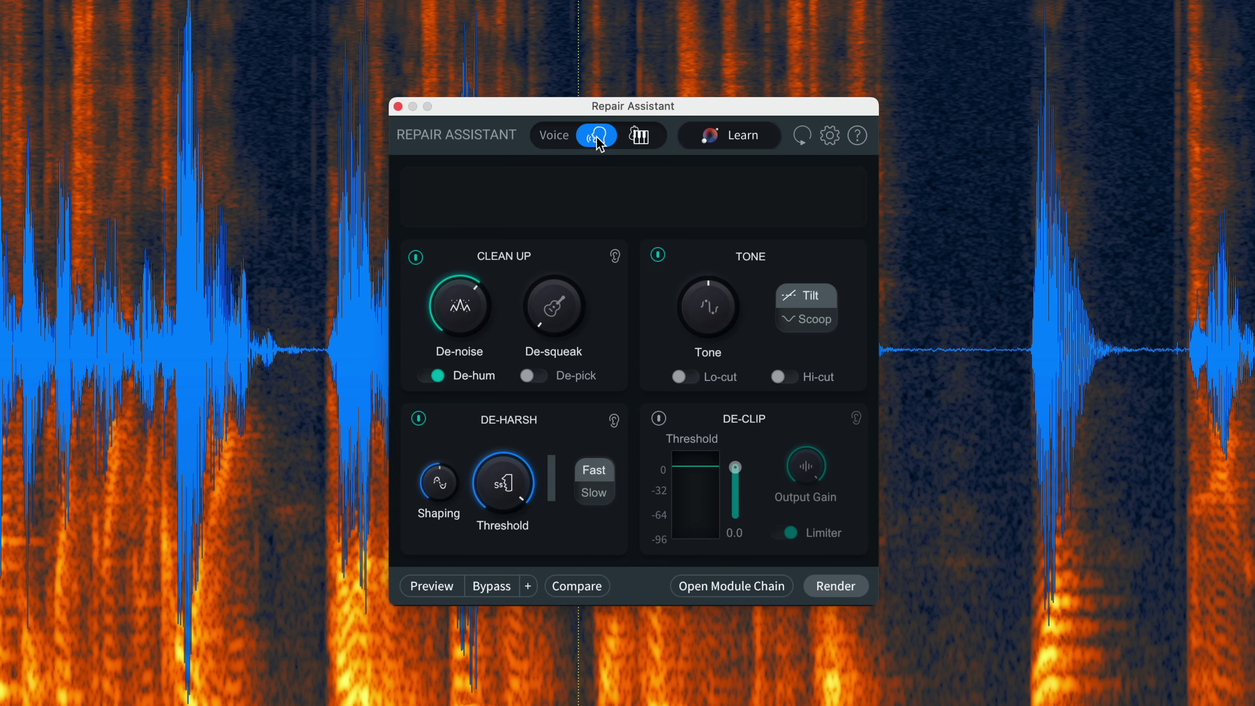
left_click(627, 140)
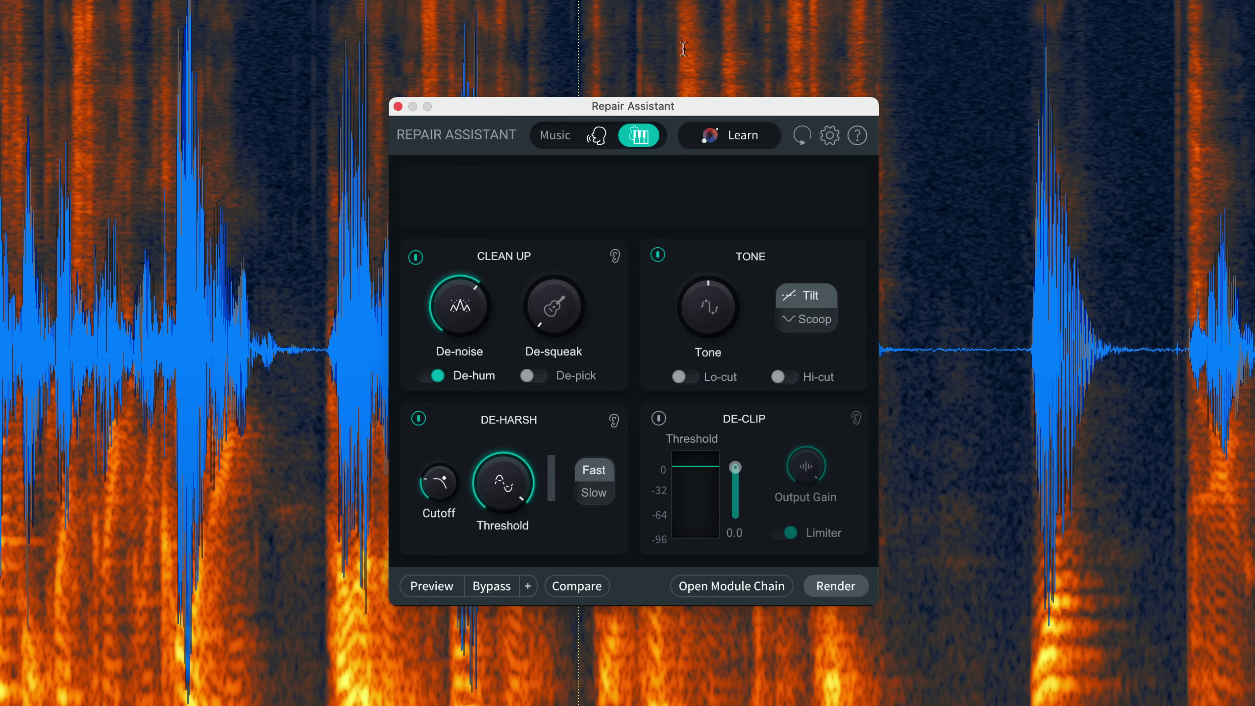
left_click(597, 139)
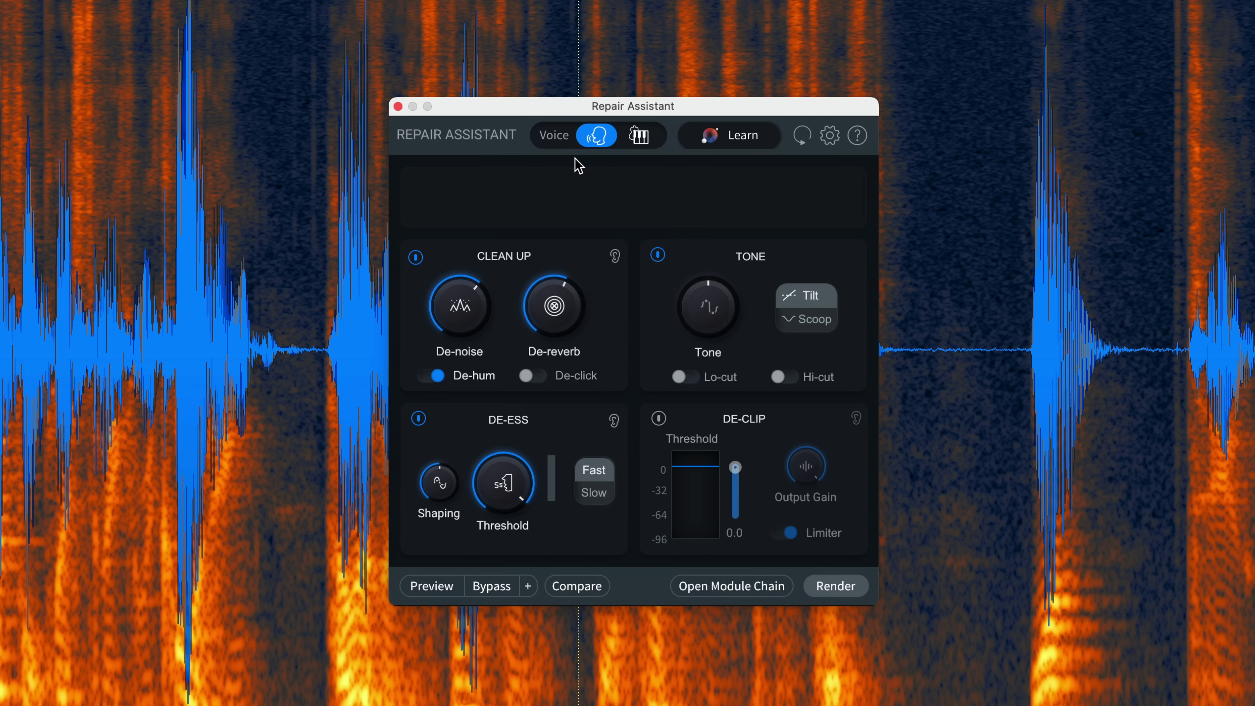
left_click(639, 140)
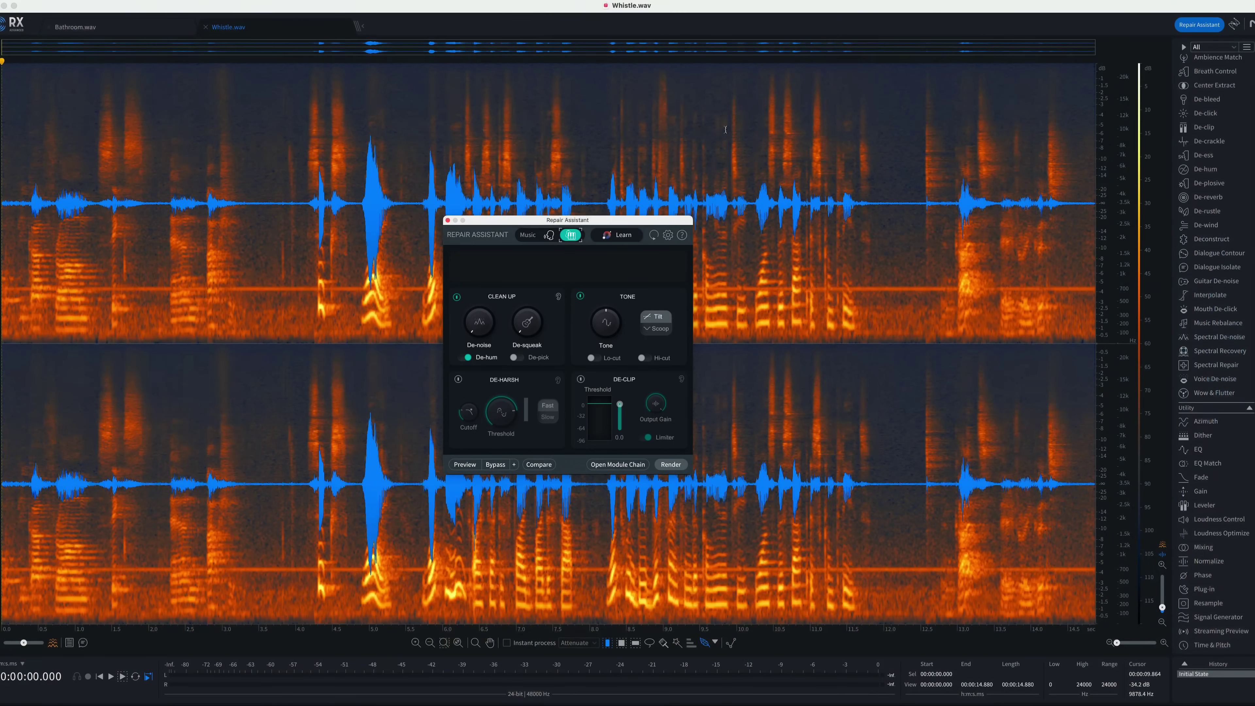
Step: Switch Repair Assistant to Voice mode and play Whistle.wav from near the start to about 11.8 s
left_click(548, 234)
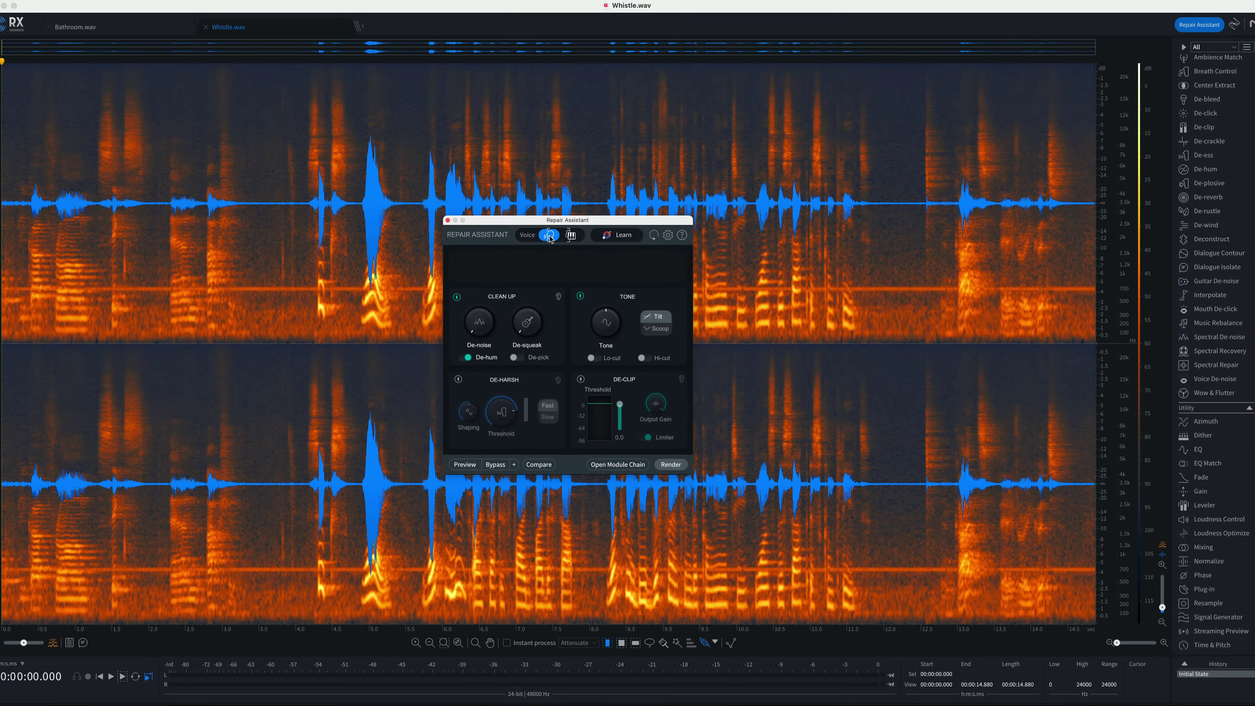
left_click(11, 278)
key("space")
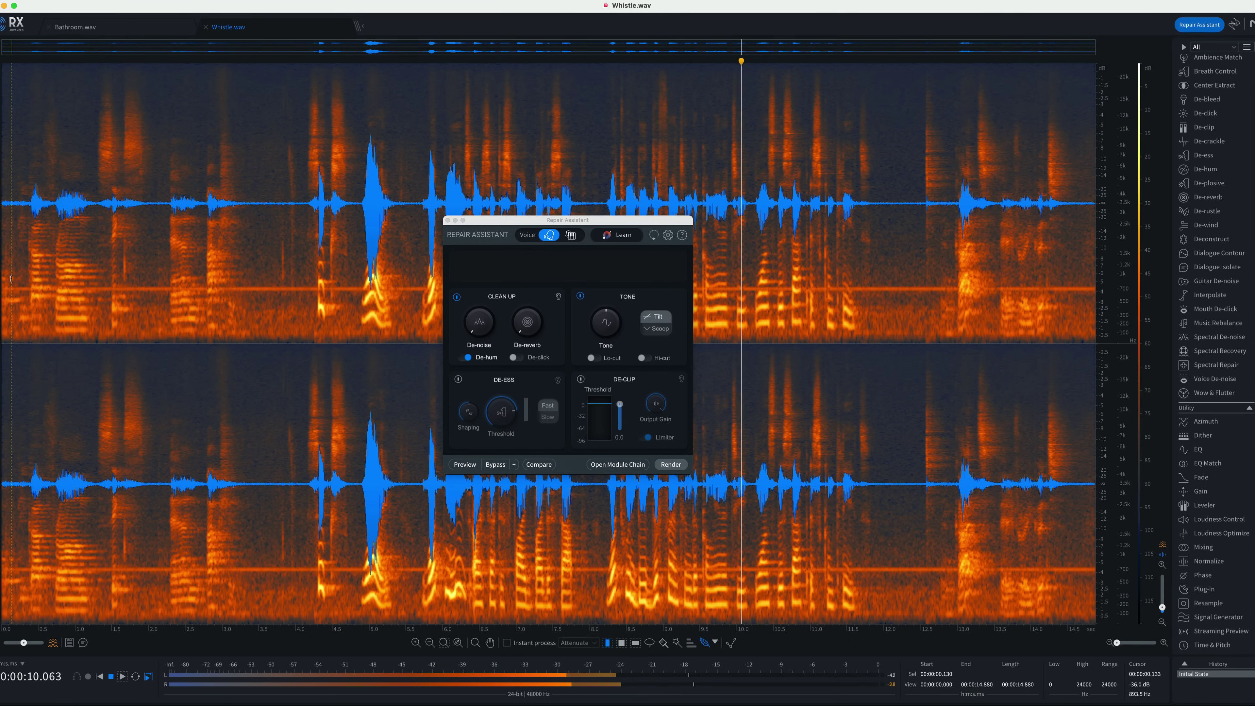
key("space")
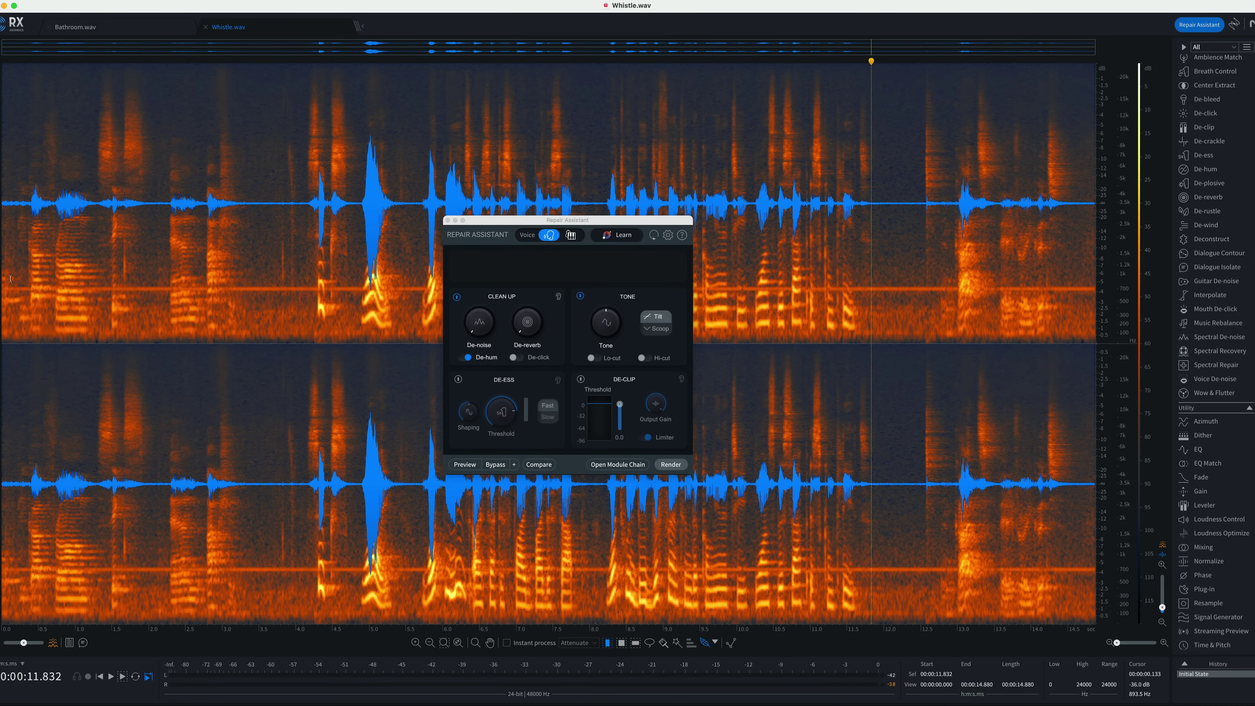
Step: Let Repair Assistant learn the Whistle recording, then preview its suggested voice repair
left_click(617, 235)
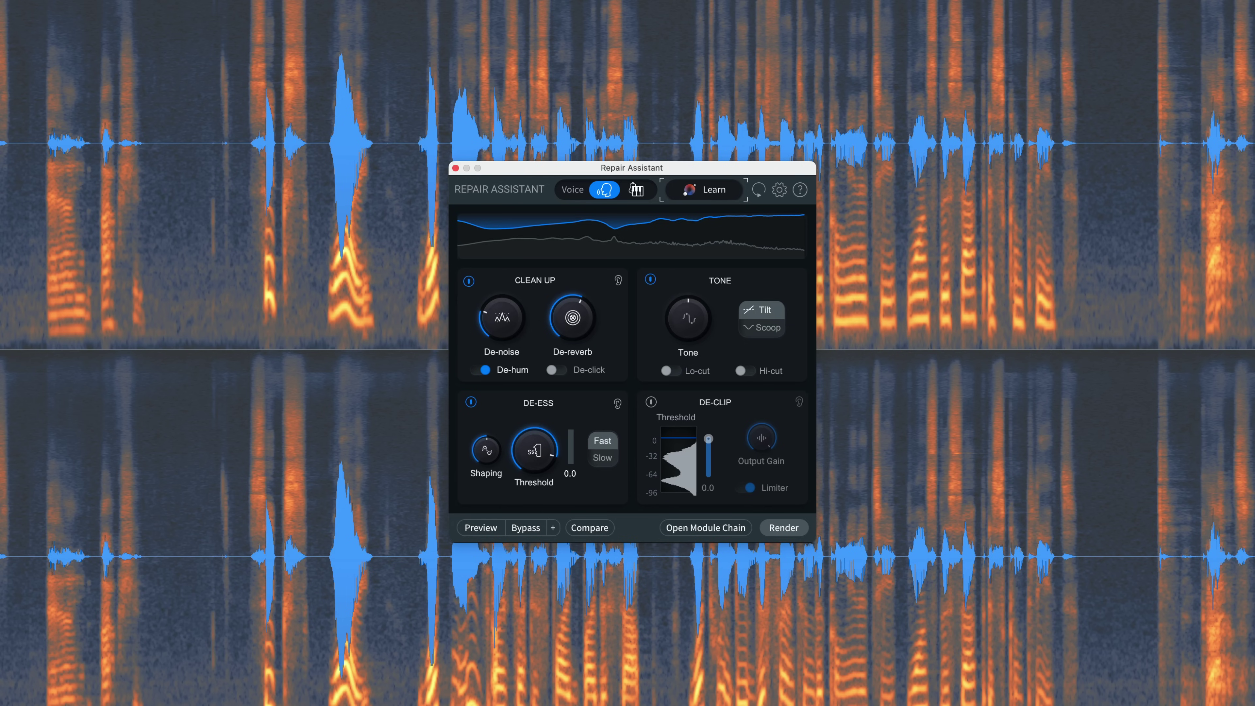
left_click(481, 528)
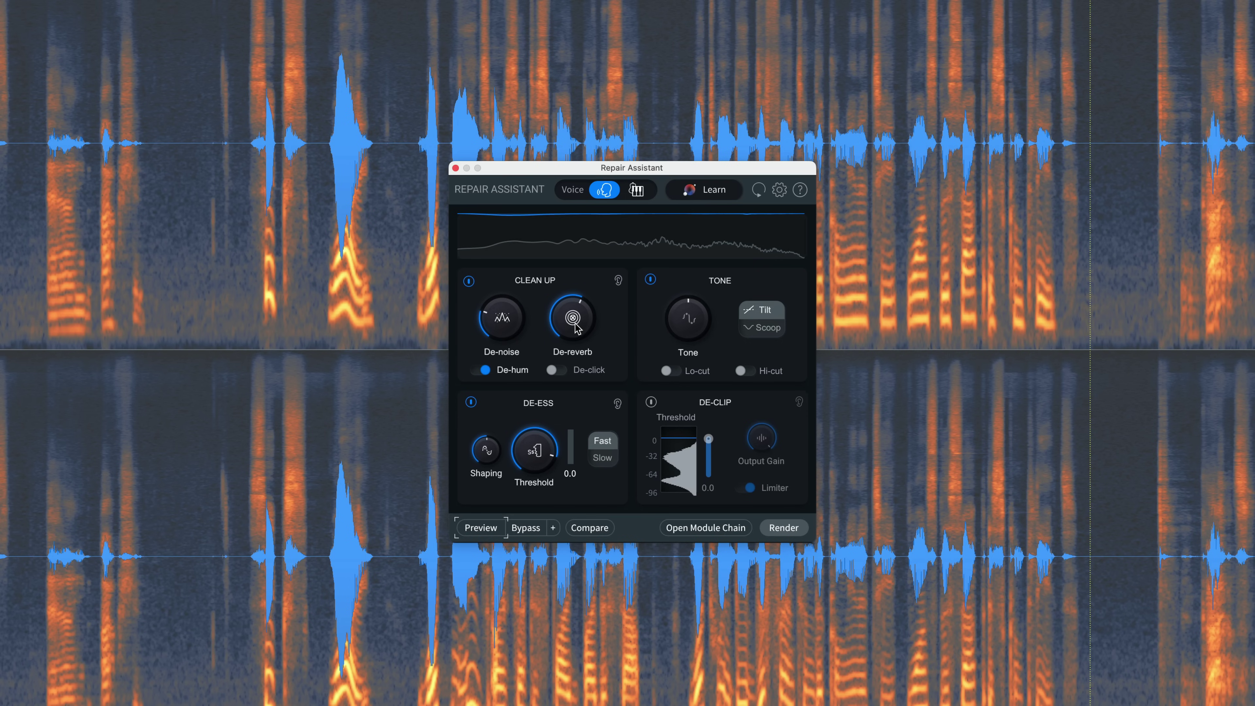
Step: Open the assistant's module chain and inspect the Dialogue Isolate settings
mouse_move(540, 462)
left_click(706, 528)
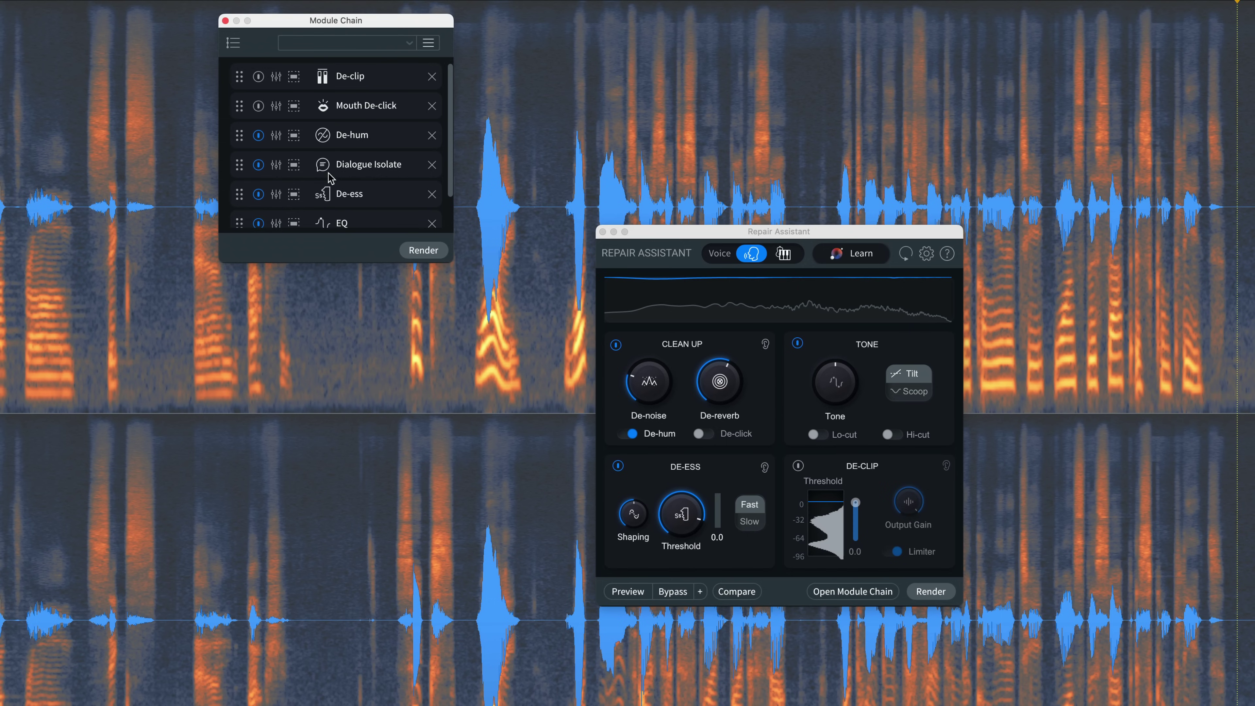
left_click(276, 165)
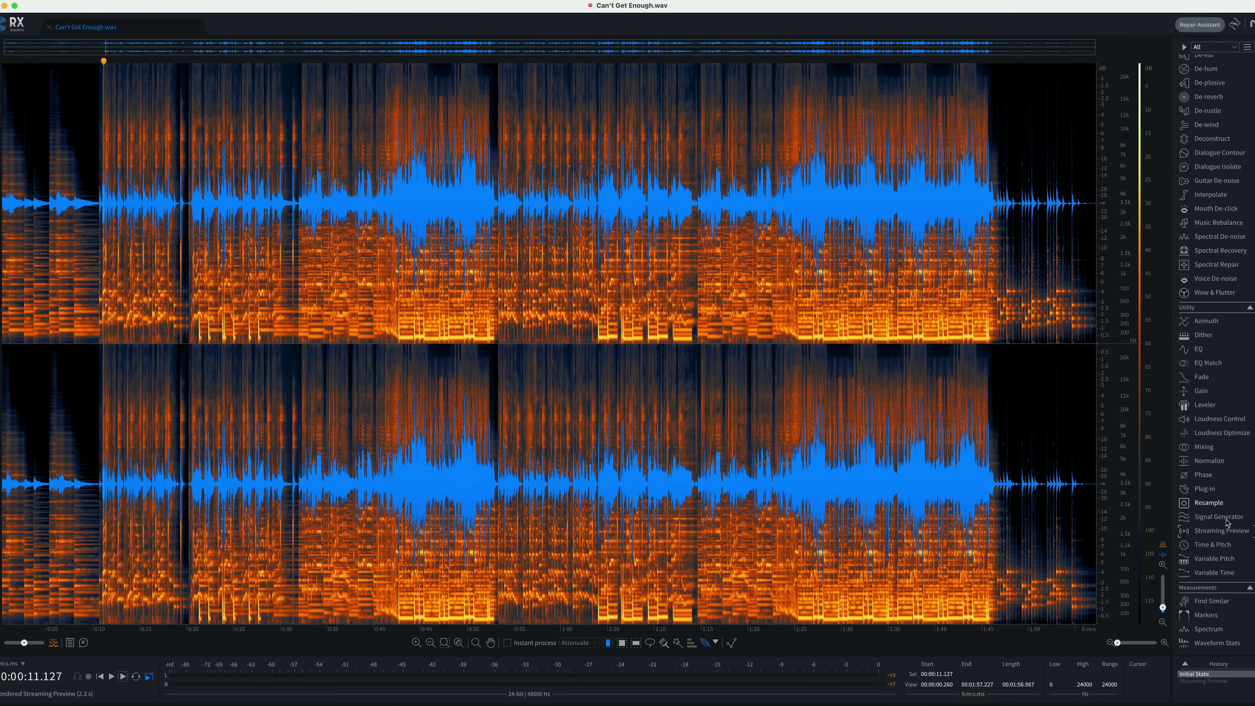
Step: Open Streaming Preview, showing the YouTube target at -14 LUFS, OPUS 256 kbps
left_click(1218, 532)
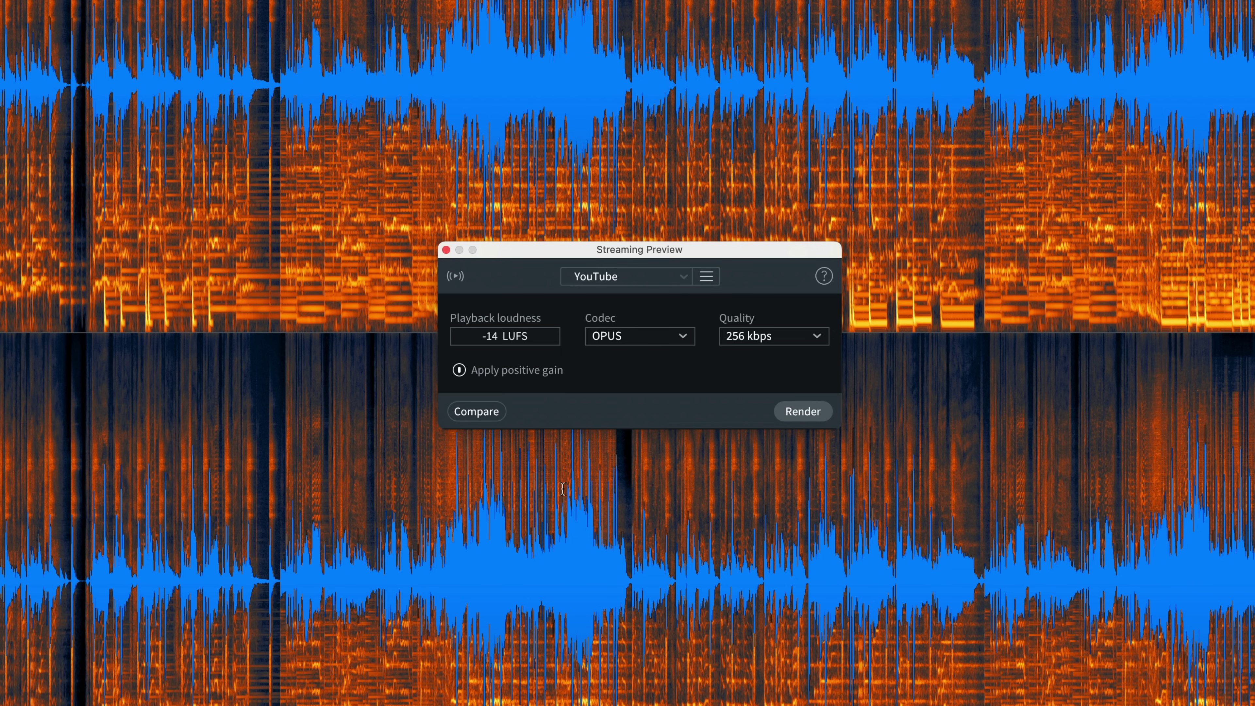
Step: Choose the Spotify - High Quality preset (OGG, 160 kbps) as the streaming target
left_click(686, 276)
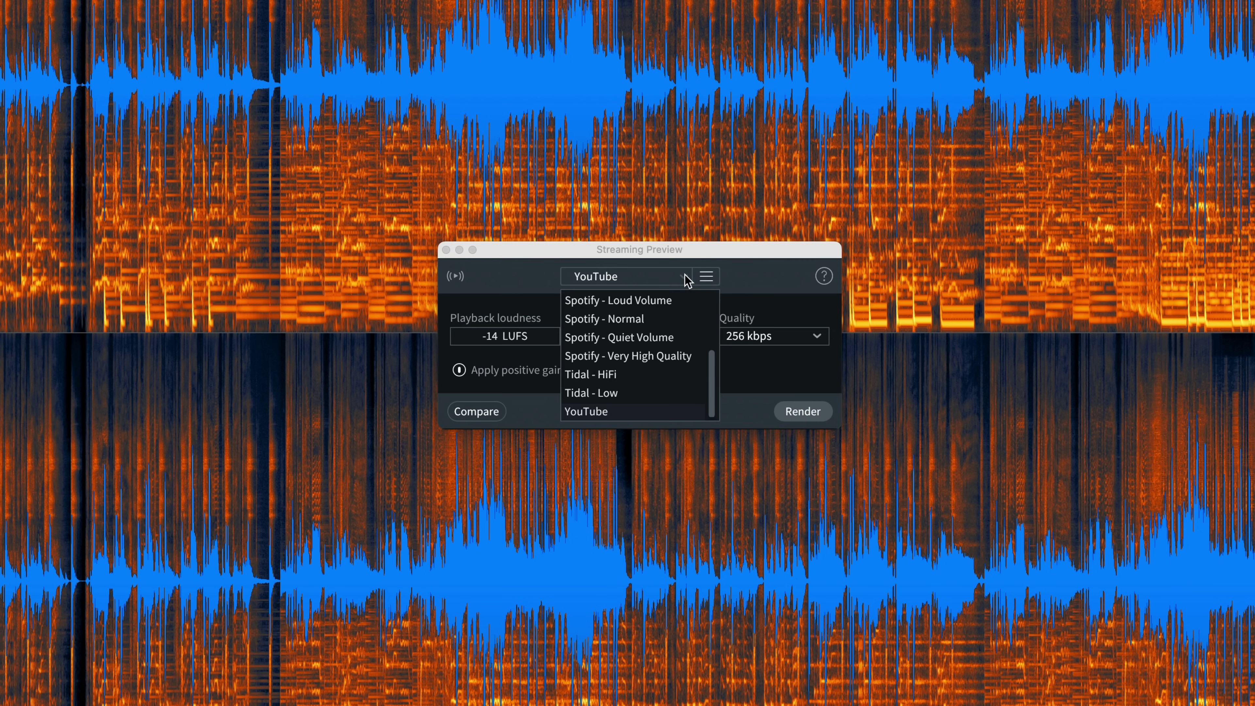
scroll(645, 334, "up", 3)
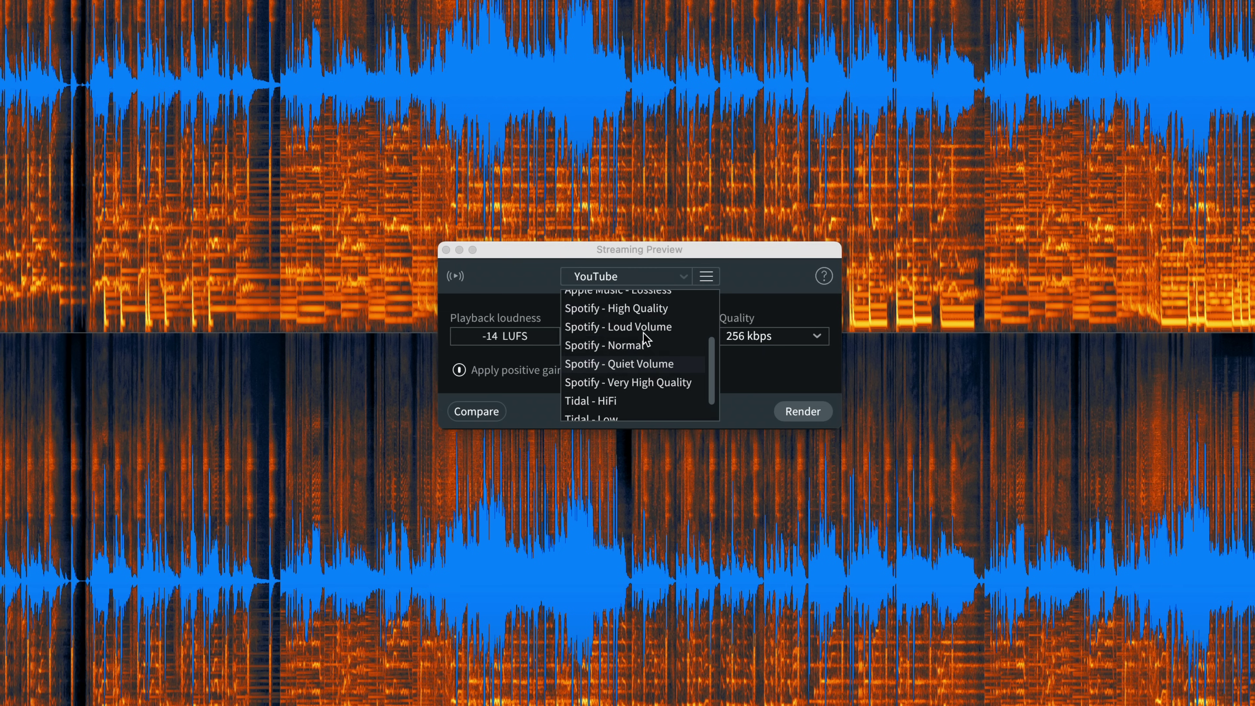
scroll(645, 339, "up", 3)
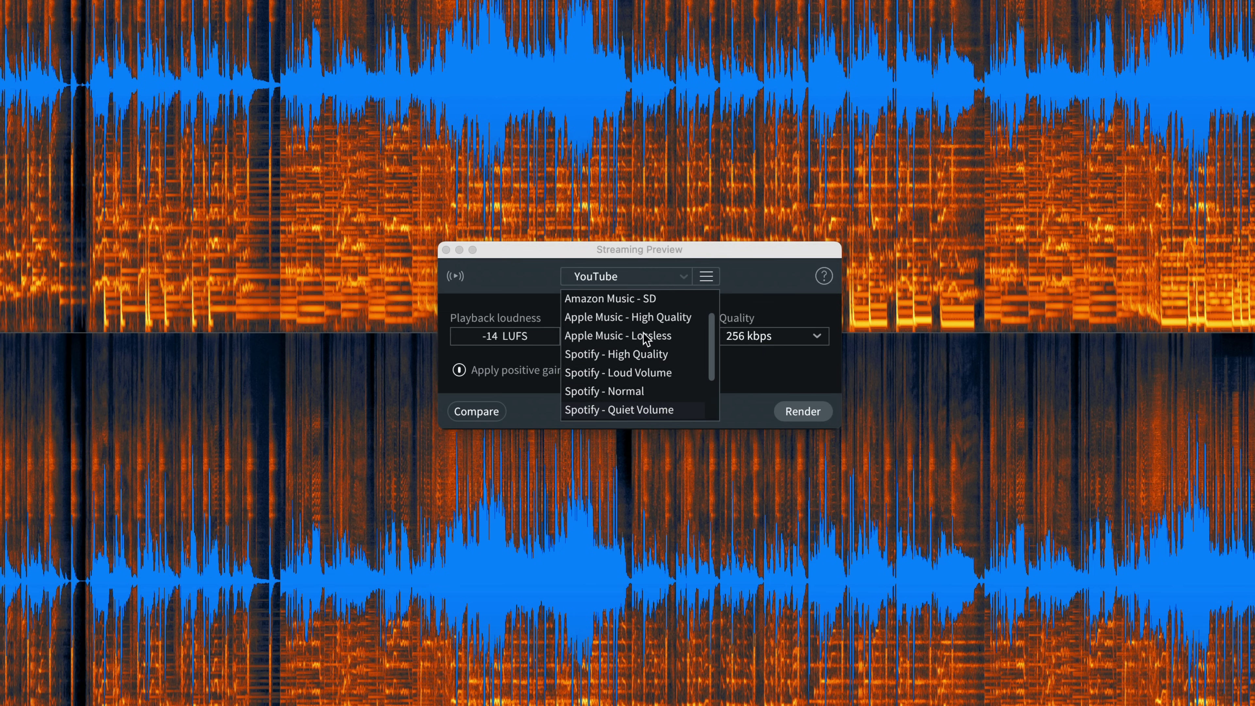
scroll(645, 340, "up", 2)
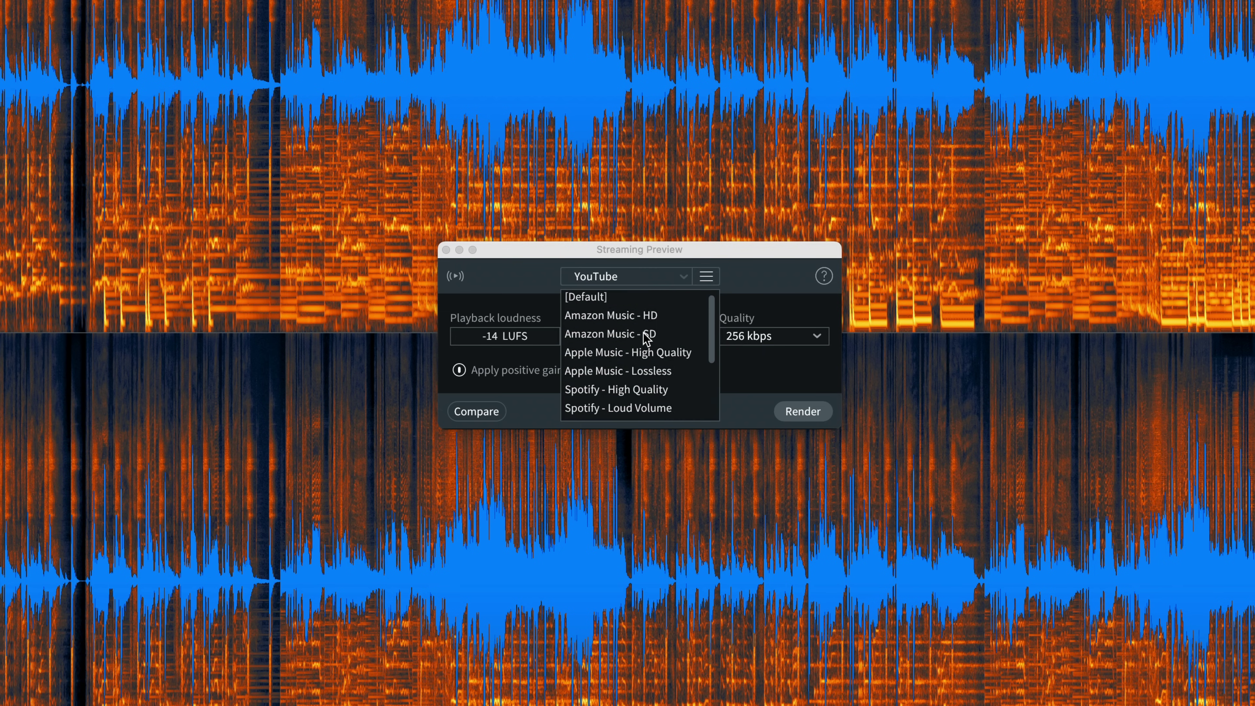
left_click(648, 390)
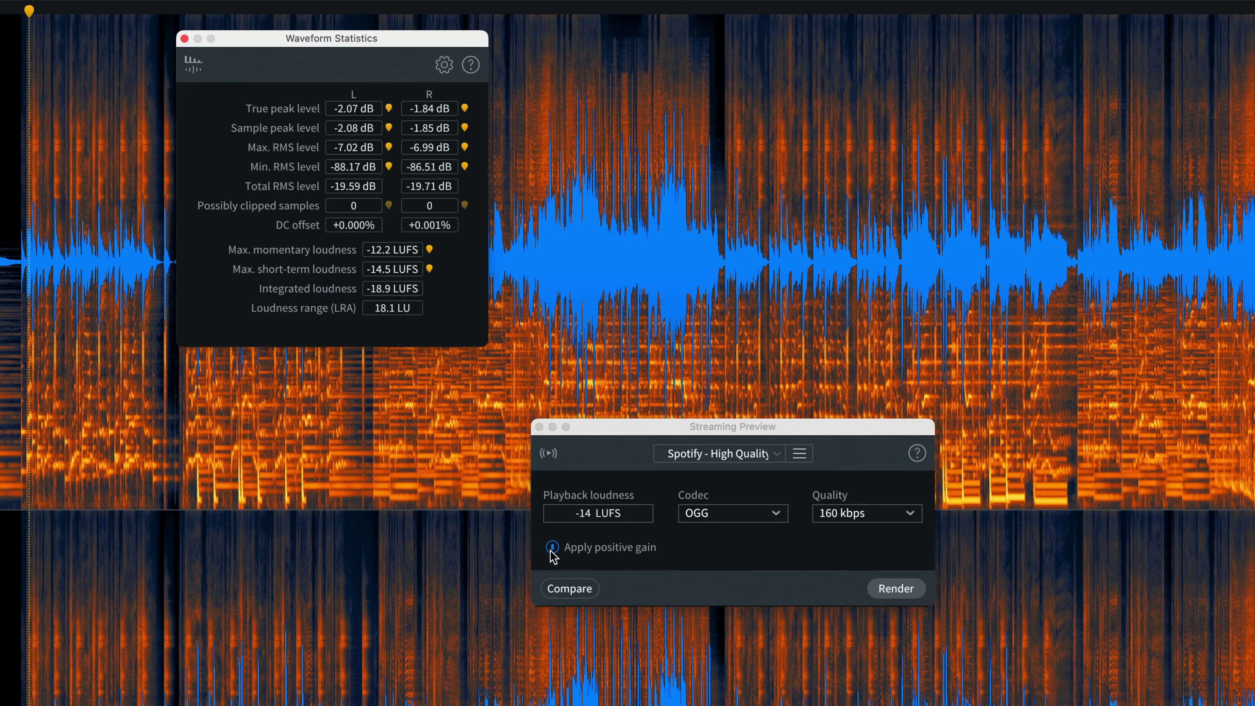
Step: Switch the target to Spotify - Quiet Volume (-19 LUFS, OGG 96 kbps) and render it
mouse_move(550, 550)
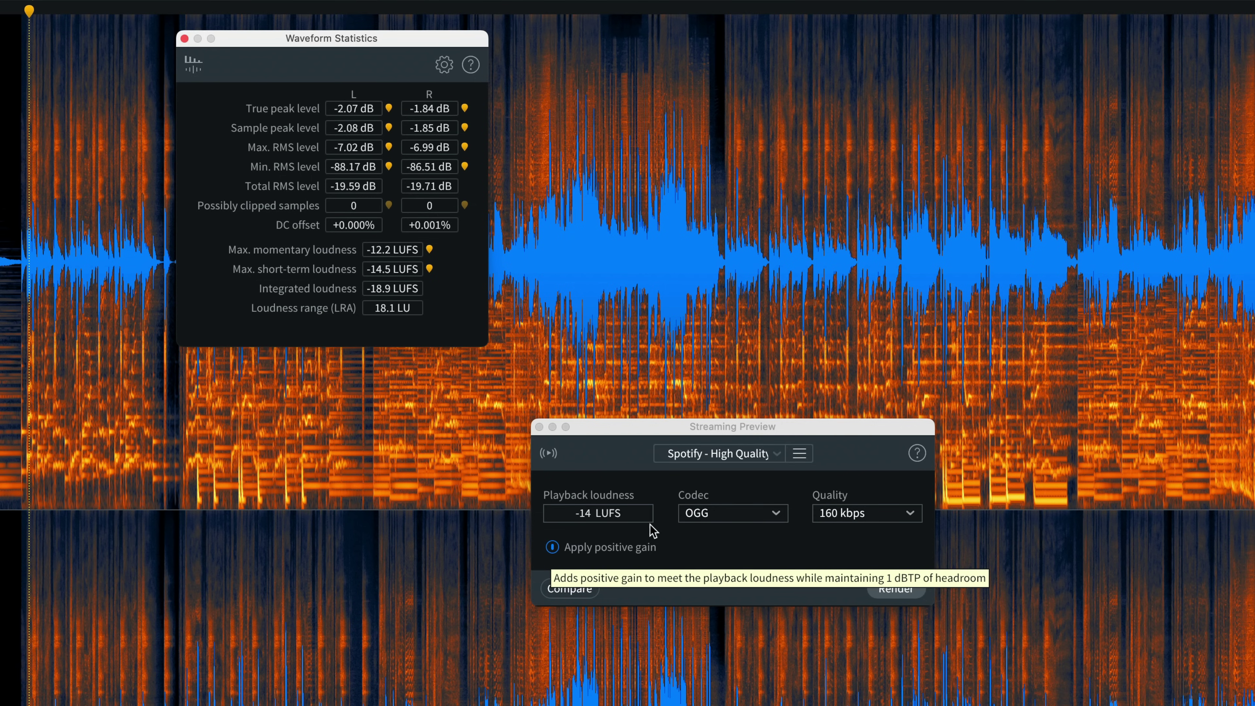
left_click(775, 455)
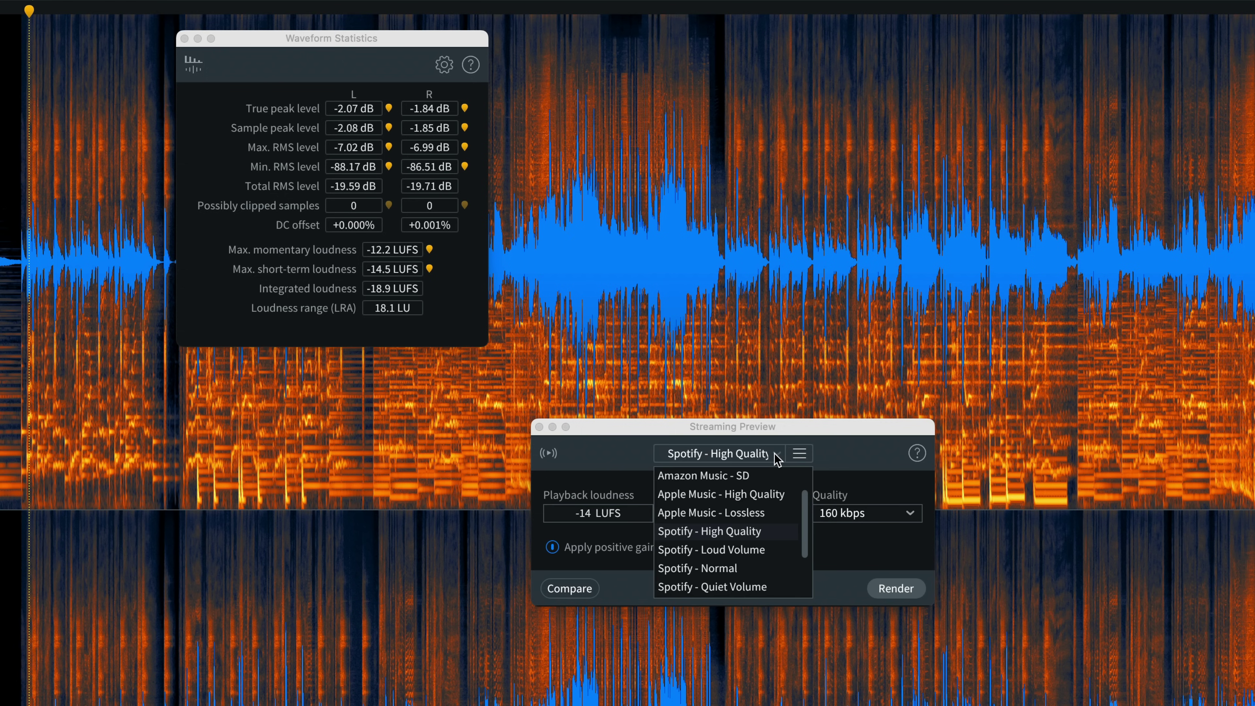
left_click(744, 588)
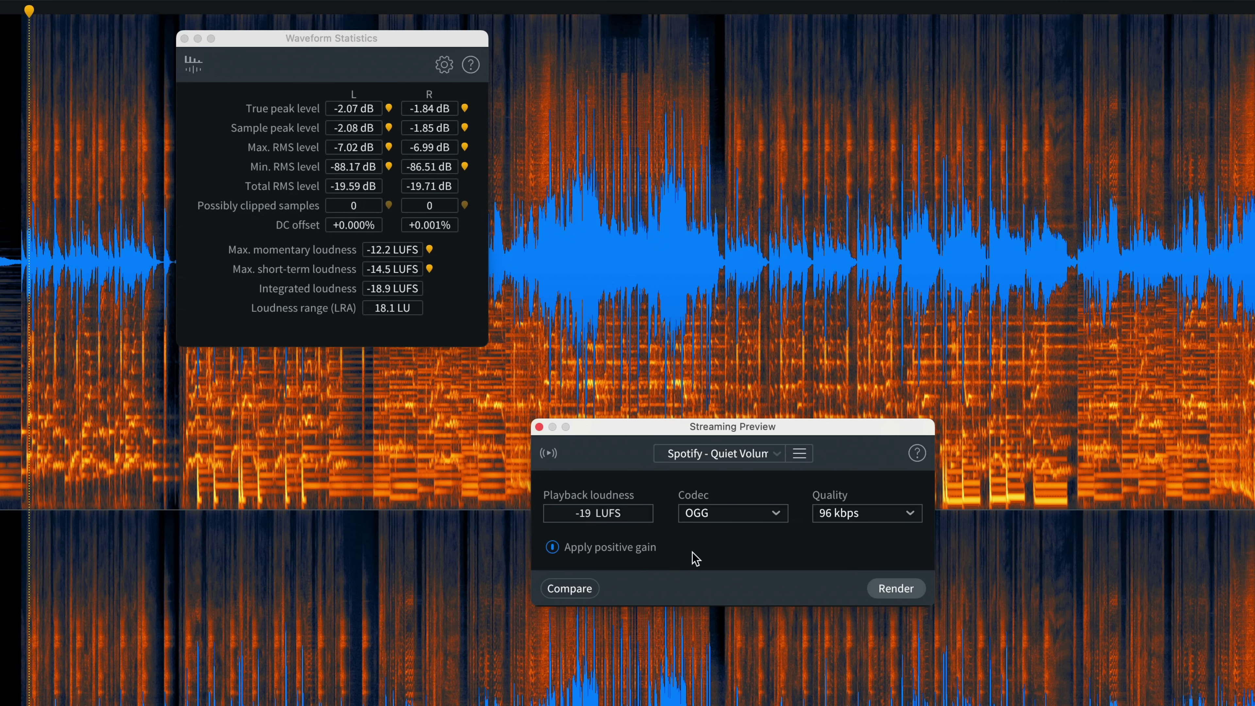
left_click(895, 589)
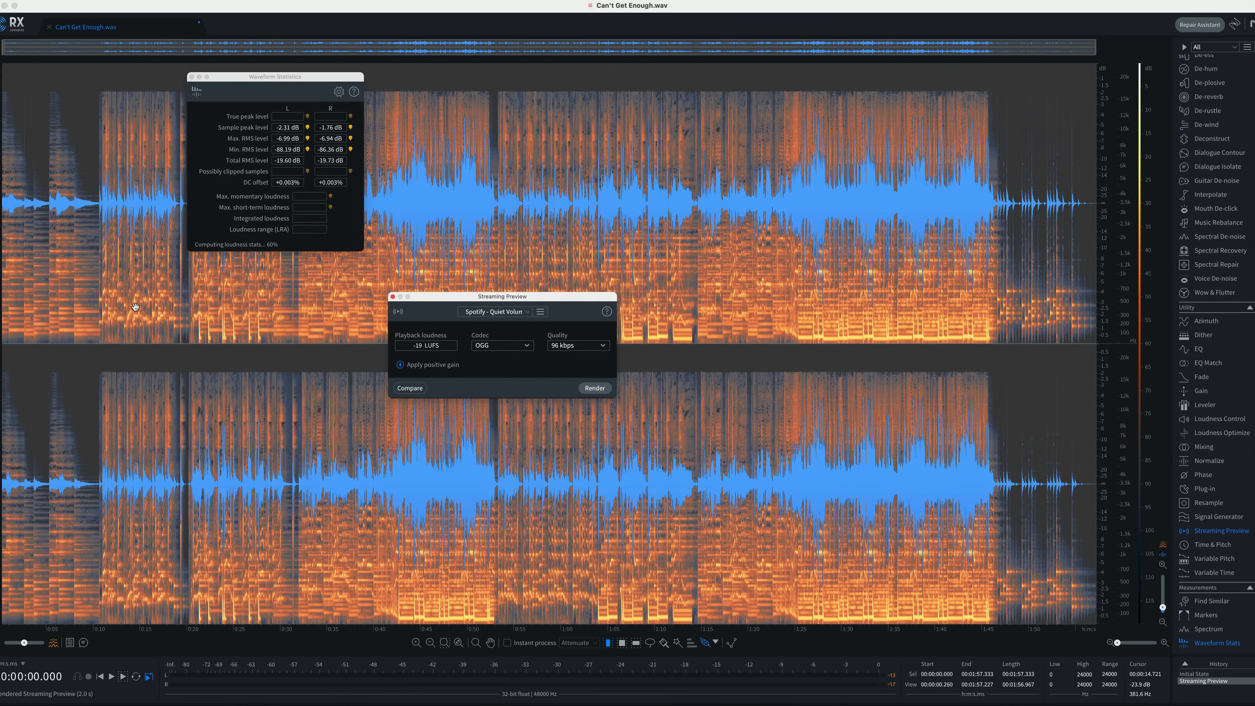
Step: Play the rendered Spotify Quiet Volume preview and drag Waveform Statistics lower
key("space")
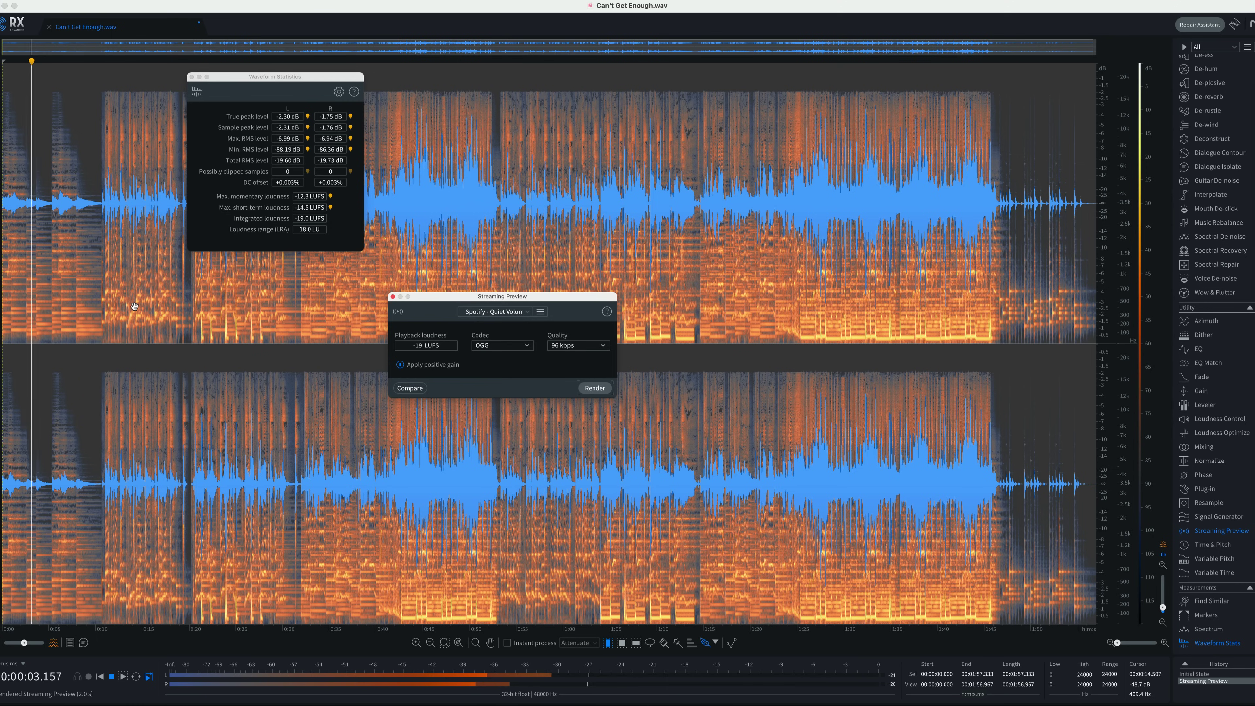
left_click_drag(227, 78, 196, 267)
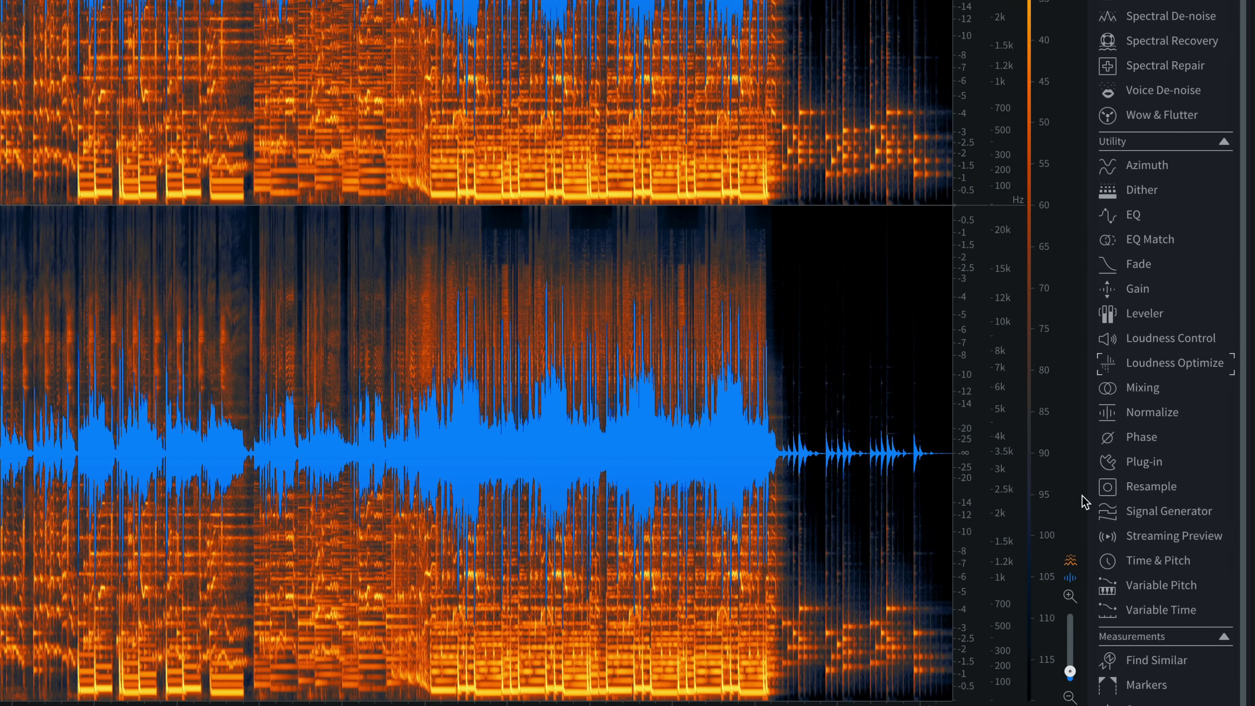
Step: Open Loudness Optimize and wait for it to measure -18.93 LUFS integrated
left_click(1179, 368)
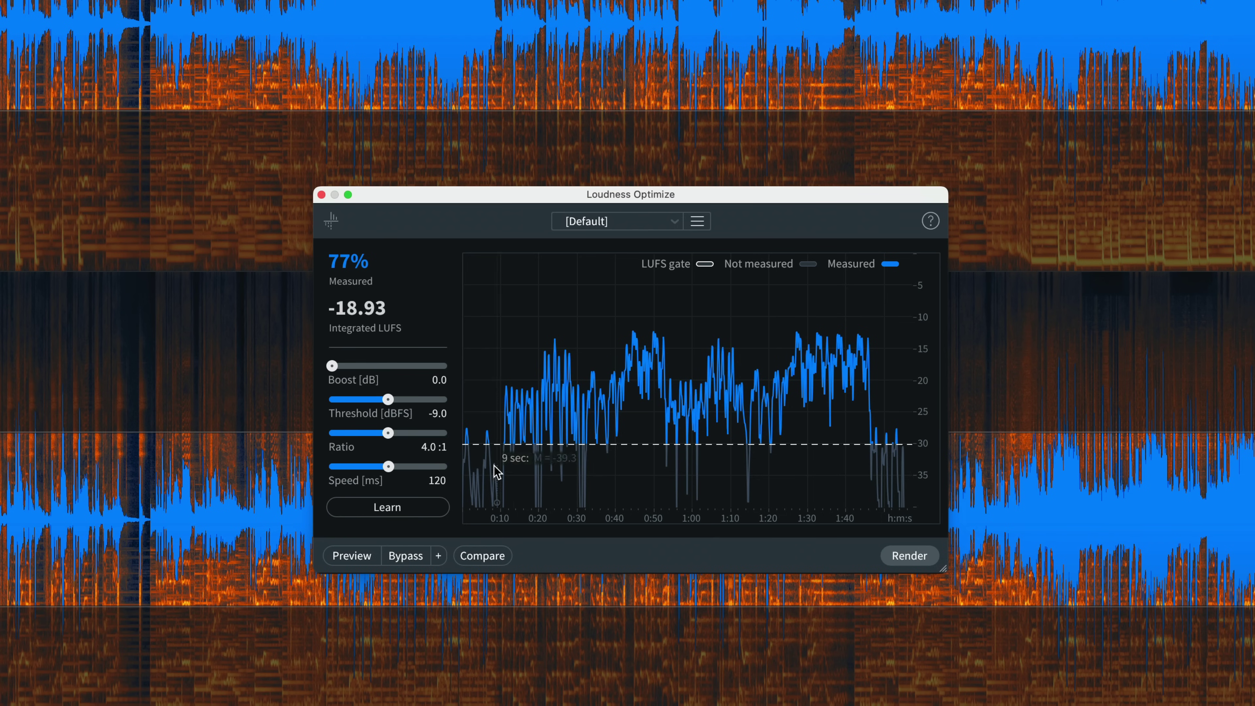
mouse_move(537, 478)
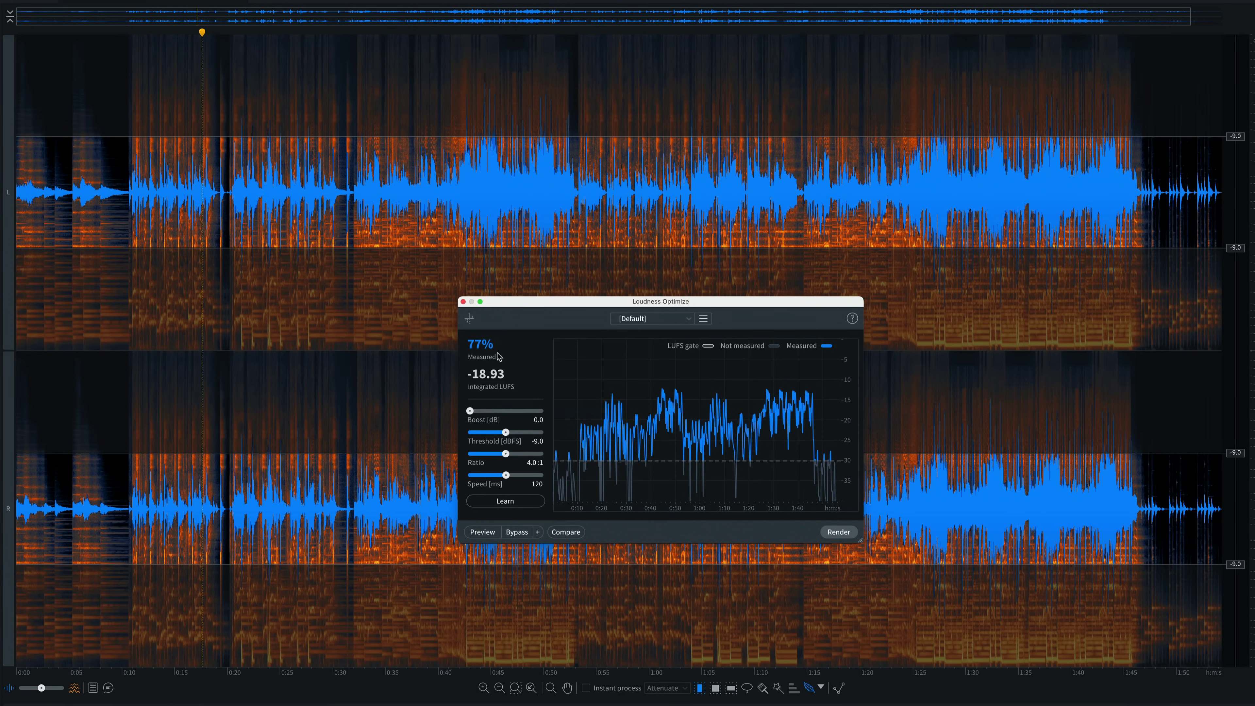
mouse_move(498, 357)
Step: Set Boost to 12.0 dB, Ratio 4.0:1 and Speed 120, then learn and render the song
left_click_drag(470, 411, 548, 454)
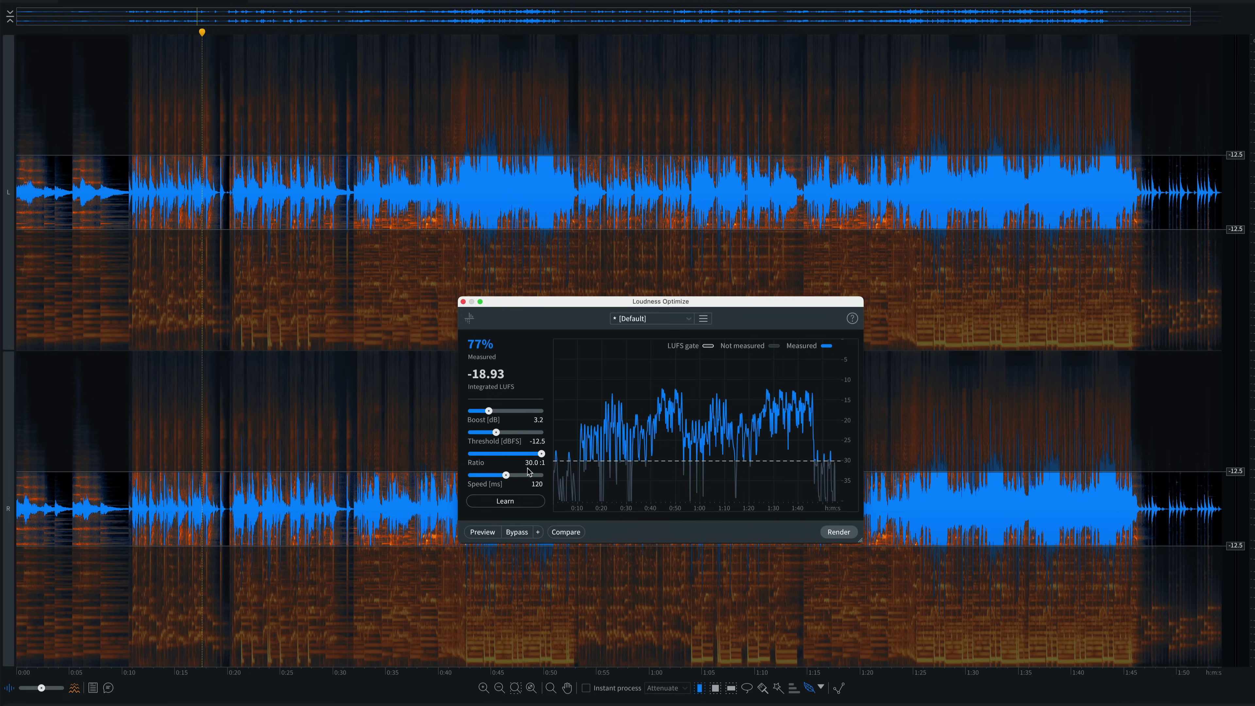
left_click(539, 453, "alt")
left_click_drag(506, 475, 489, 475)
left_click(490, 476, "alt")
left_click(504, 501)
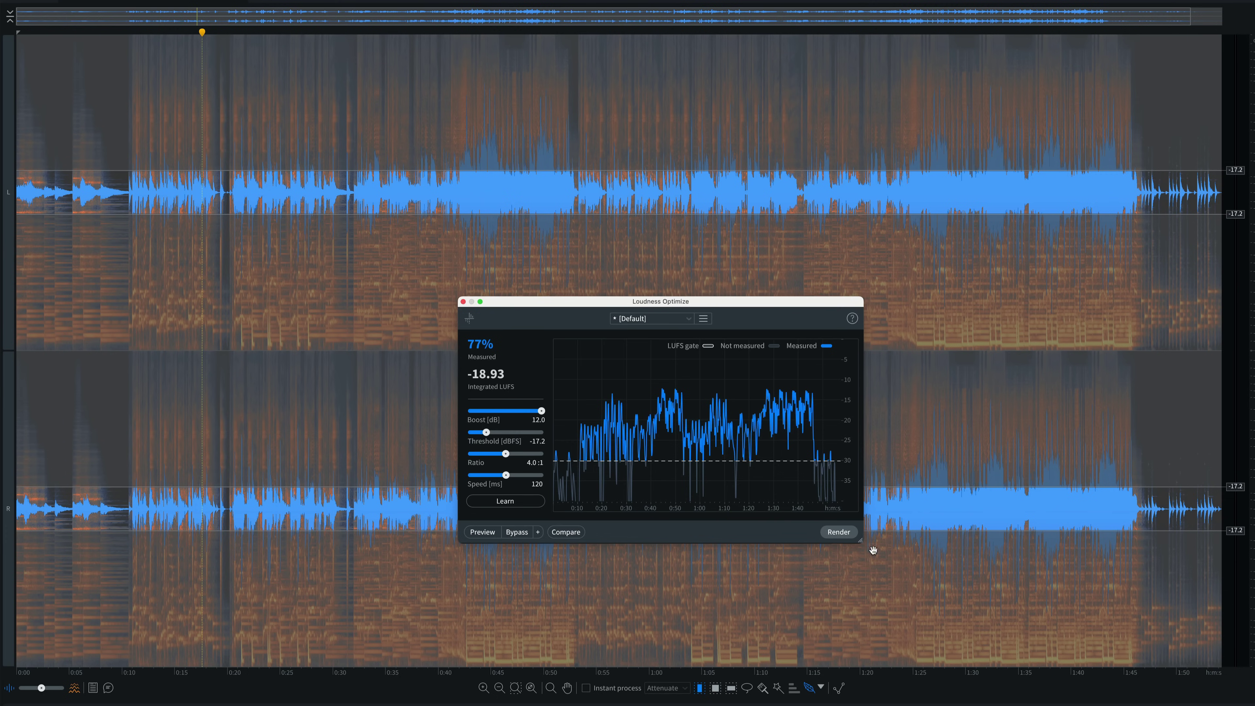
left_click(834, 533)
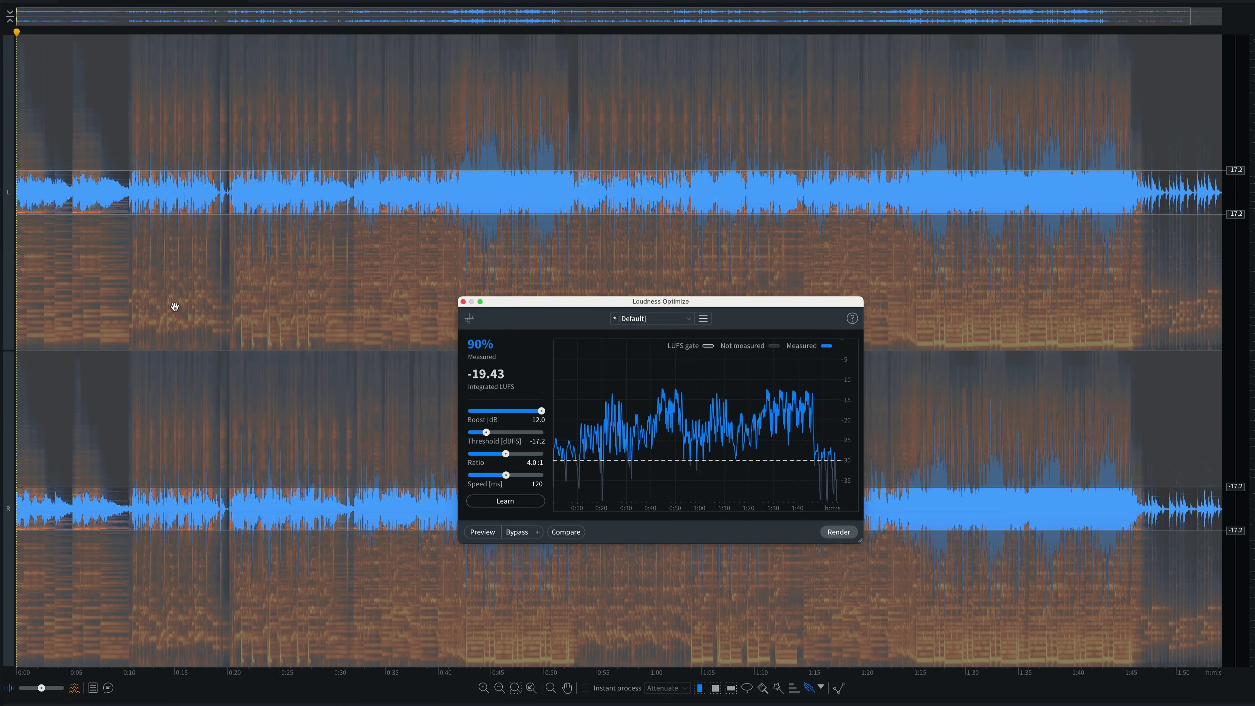
Step: Close Loudness Optimize and move the Music Rebalance window toward the centre
left_click(463, 302)
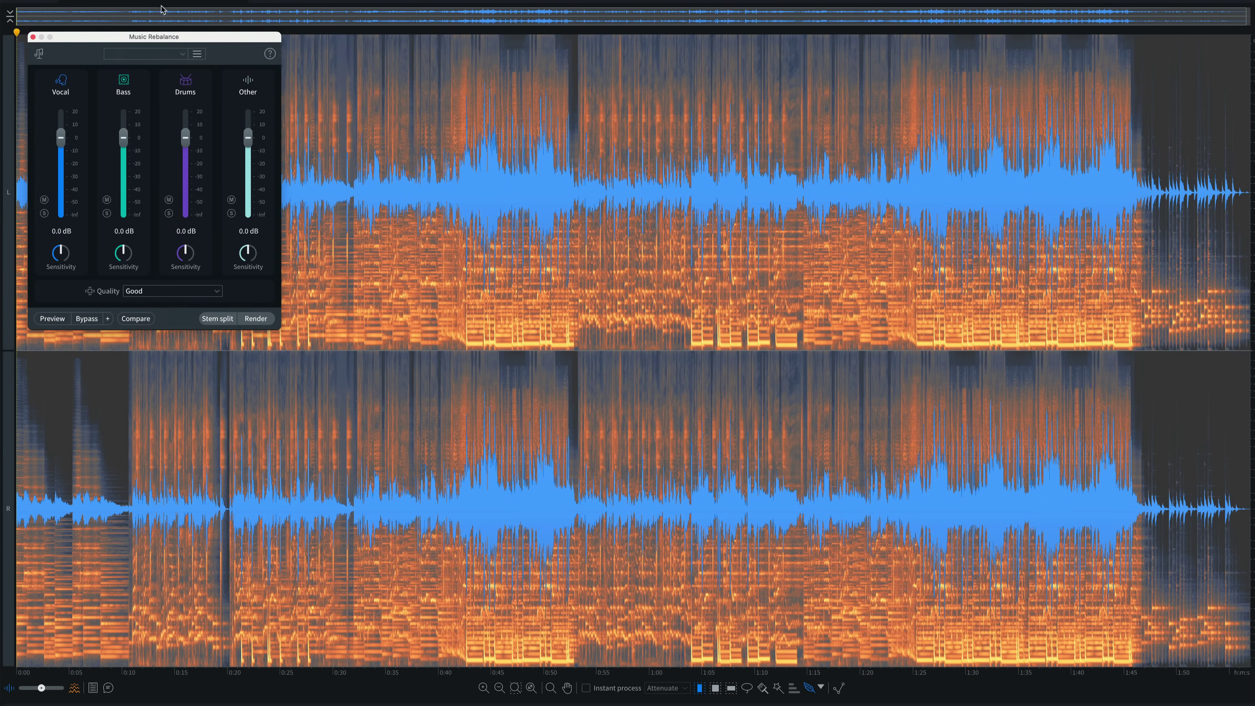
left_click_drag(175, 38, 429, 113)
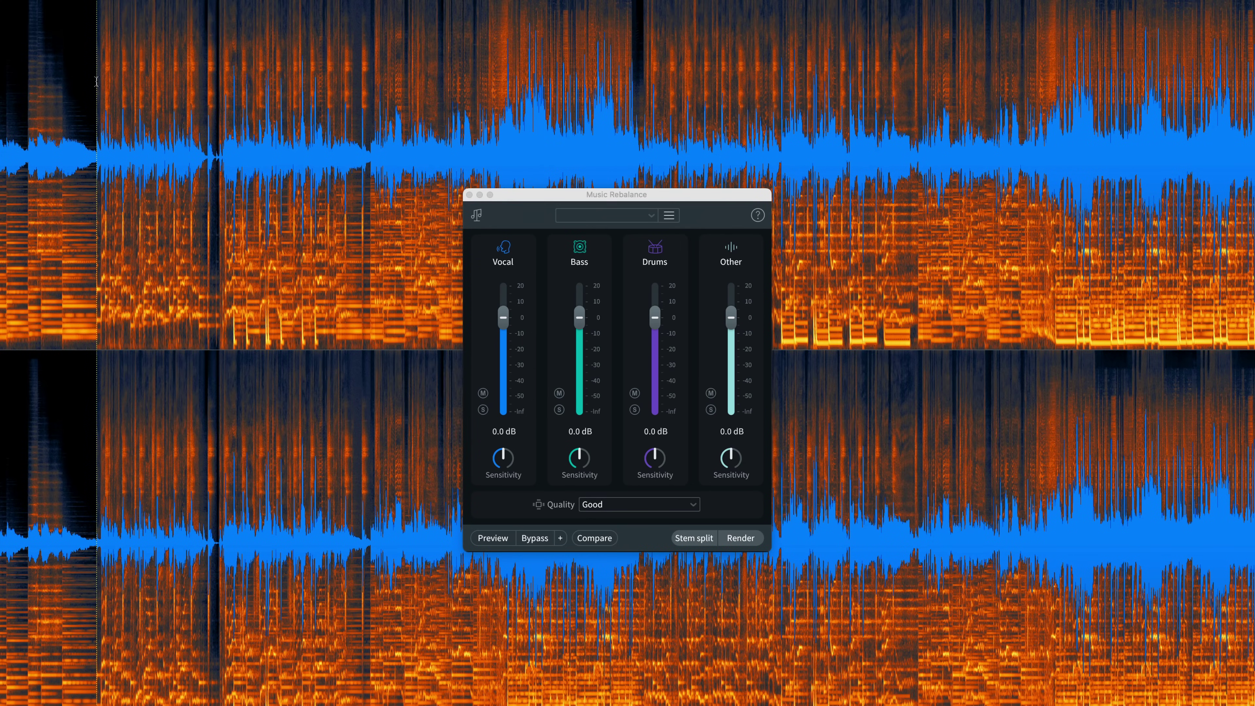
key("space")
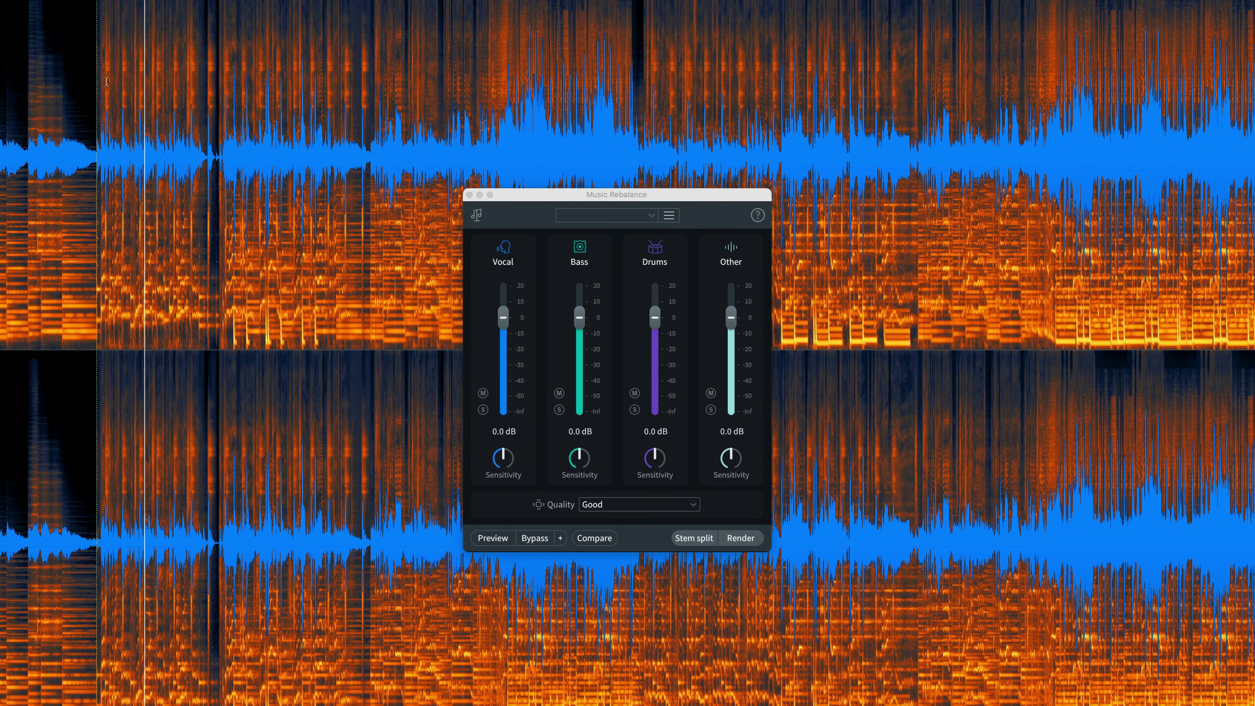
key("space")
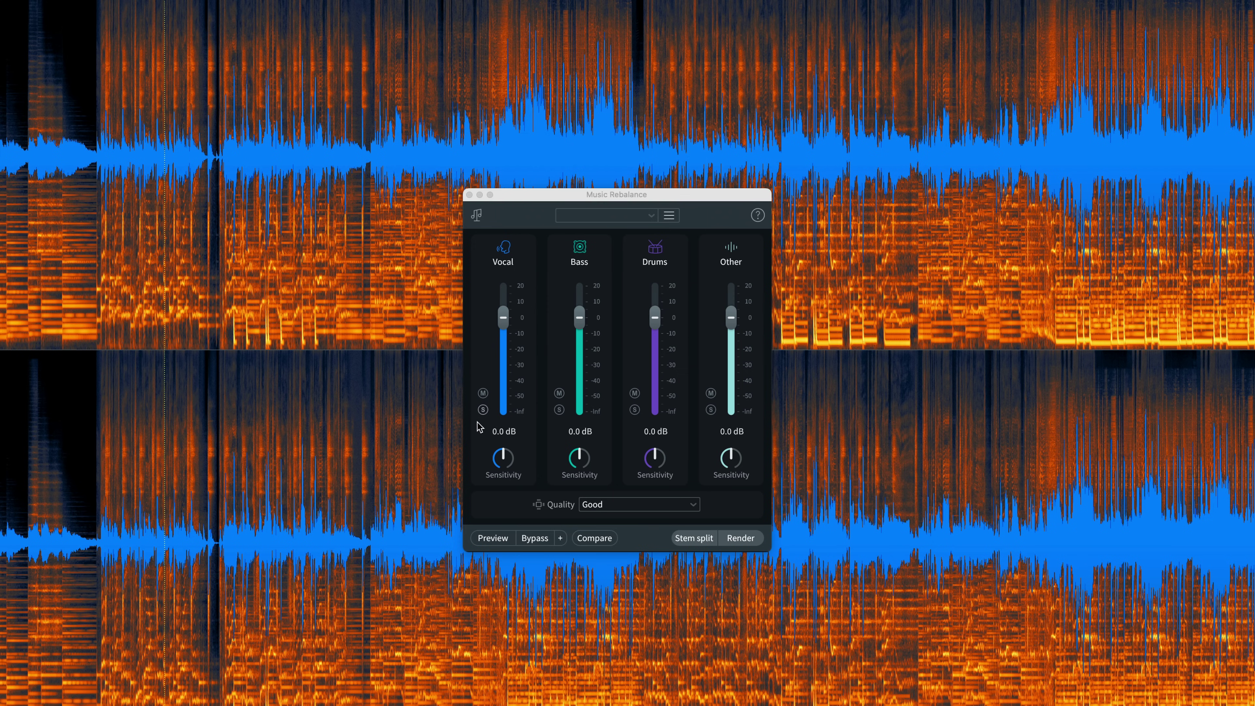
left_click(491, 538)
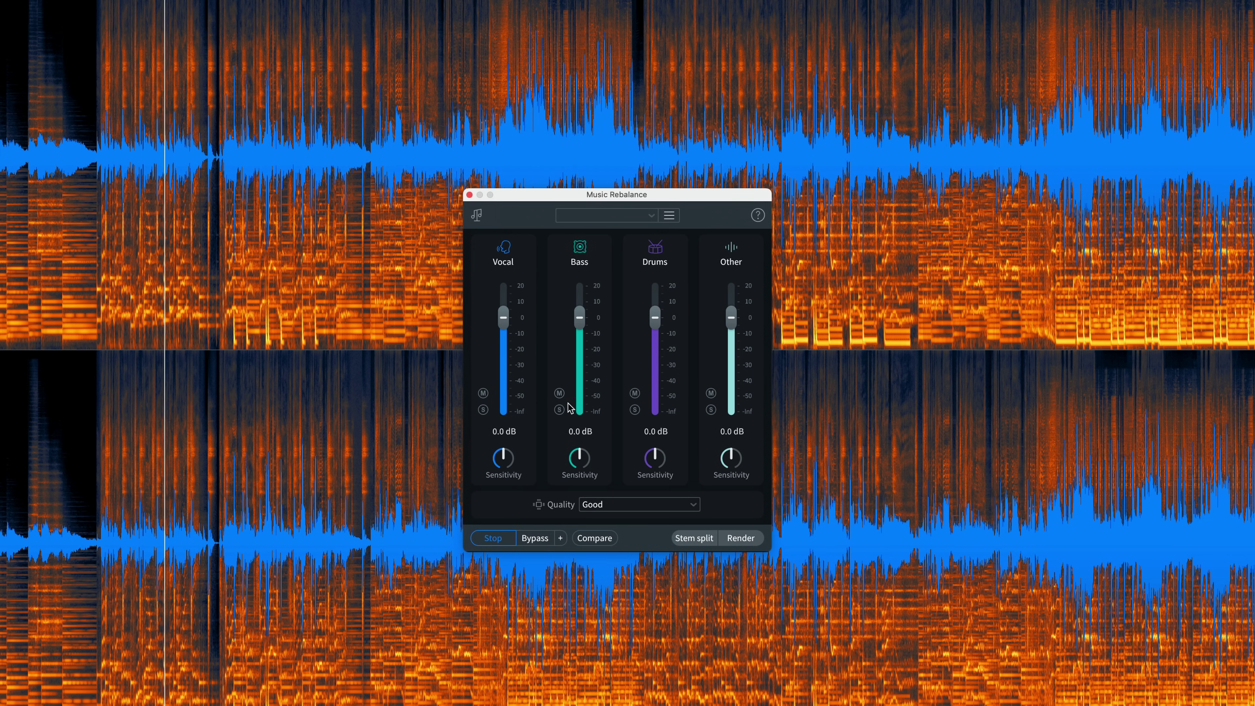
left_click(483, 410)
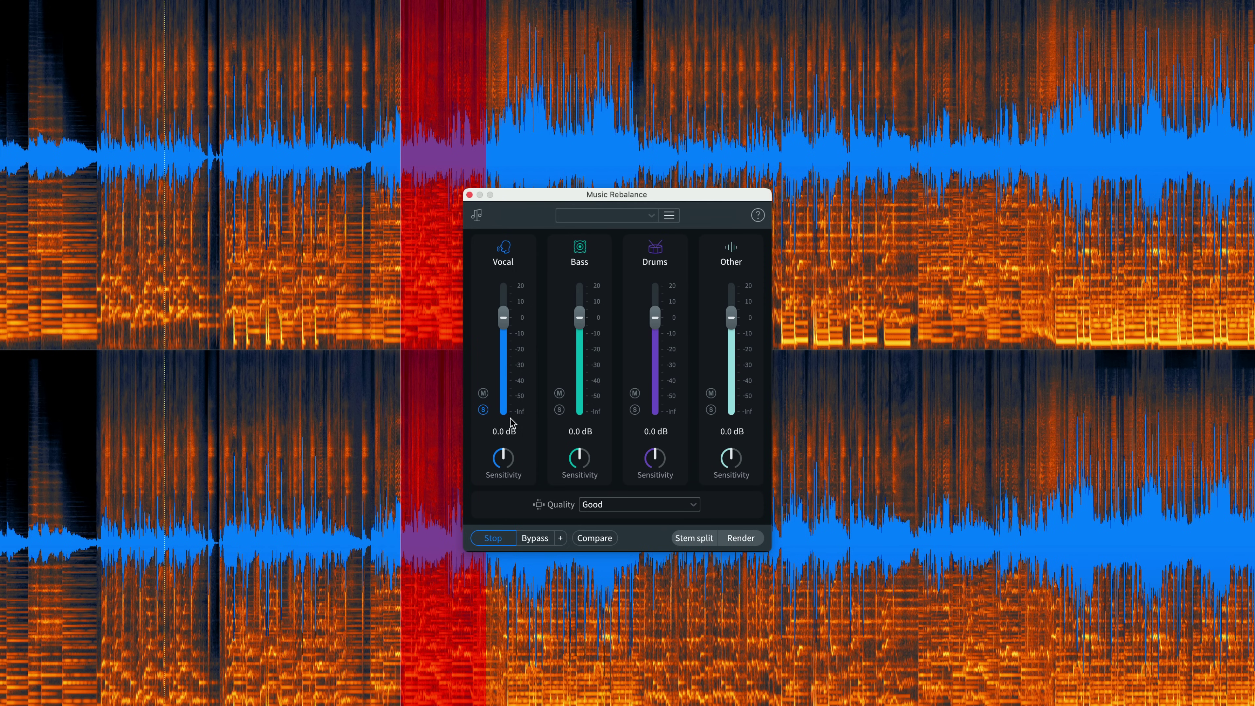
left_click(483, 410)
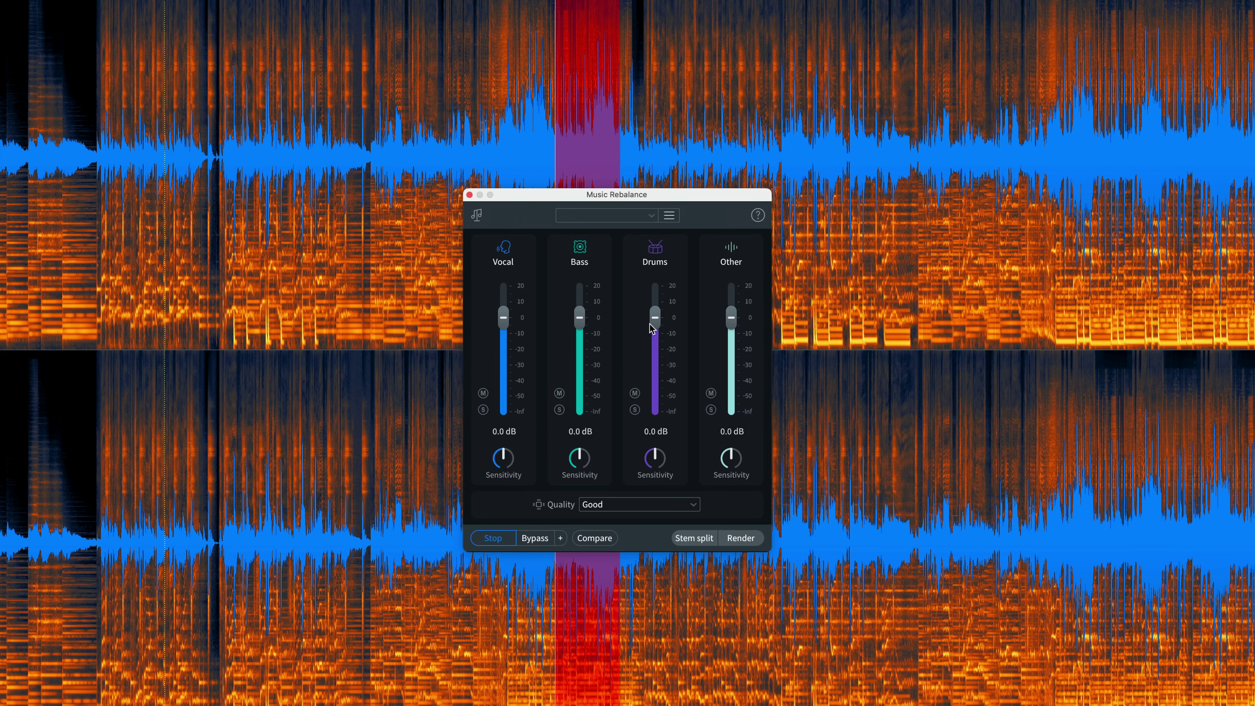
left_click_drag(653, 318, 677, 448)
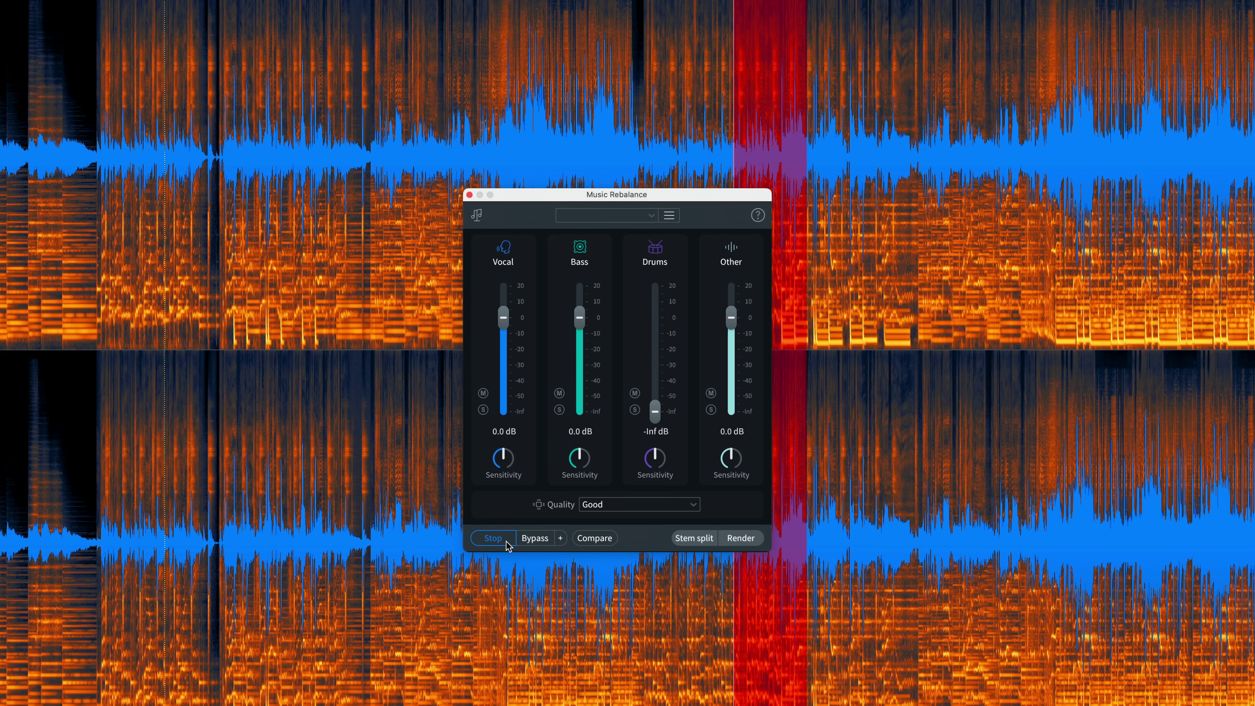
Step: Reset the Drums level to 0.0 dB and run Stem split into Vocal, Bass, Percussion and Other Instruments
double_click(655, 413)
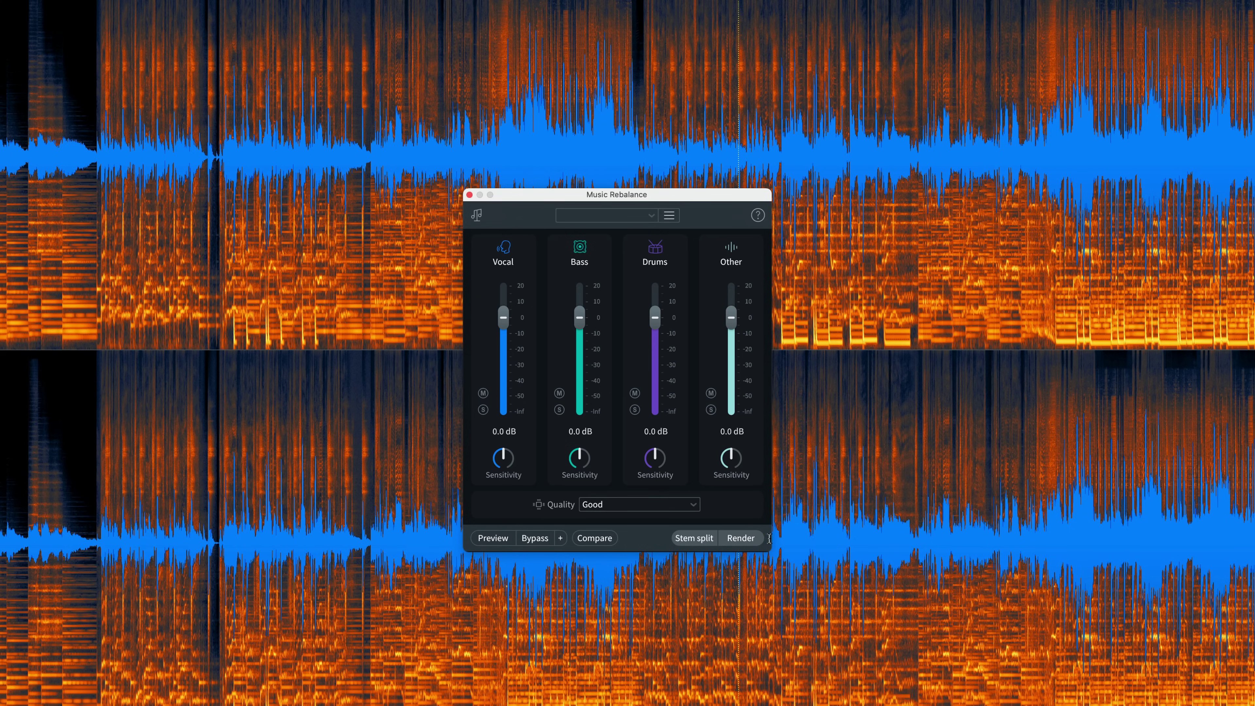
left_click(699, 543)
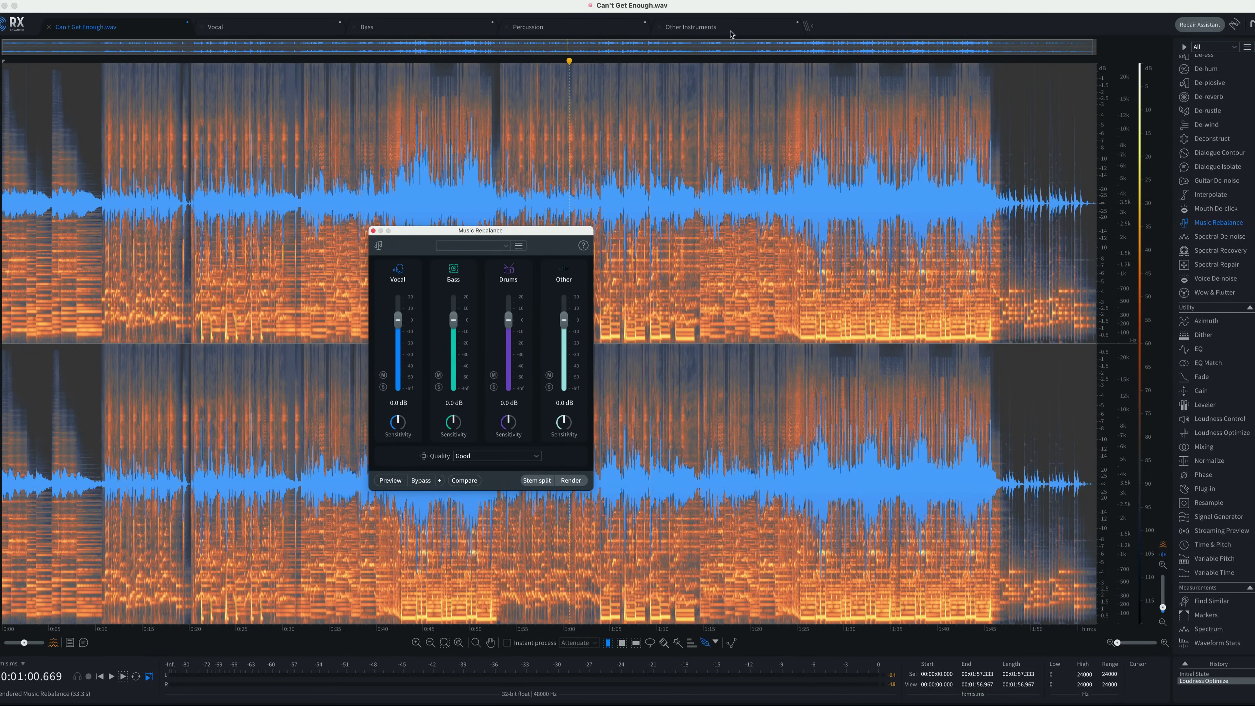
Step: Play the Vocal stem from about 0:10.8, then stop
left_click(262, 28)
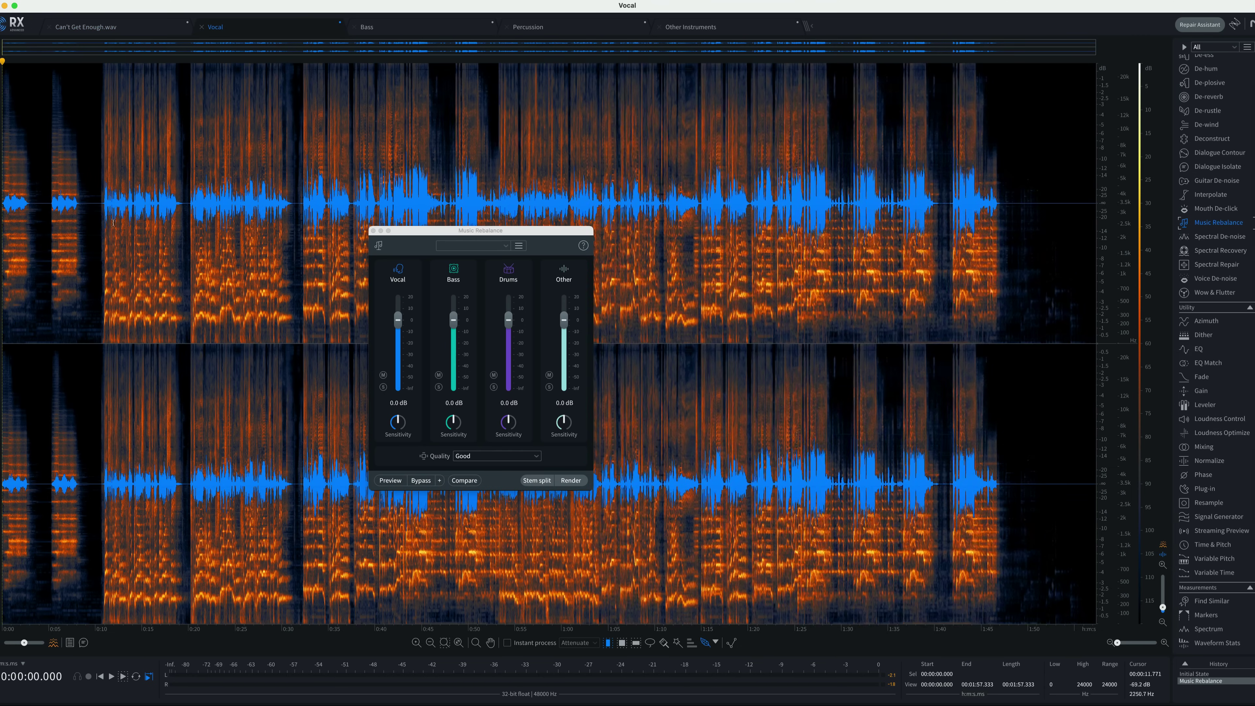
left_click(102, 223)
key("space")
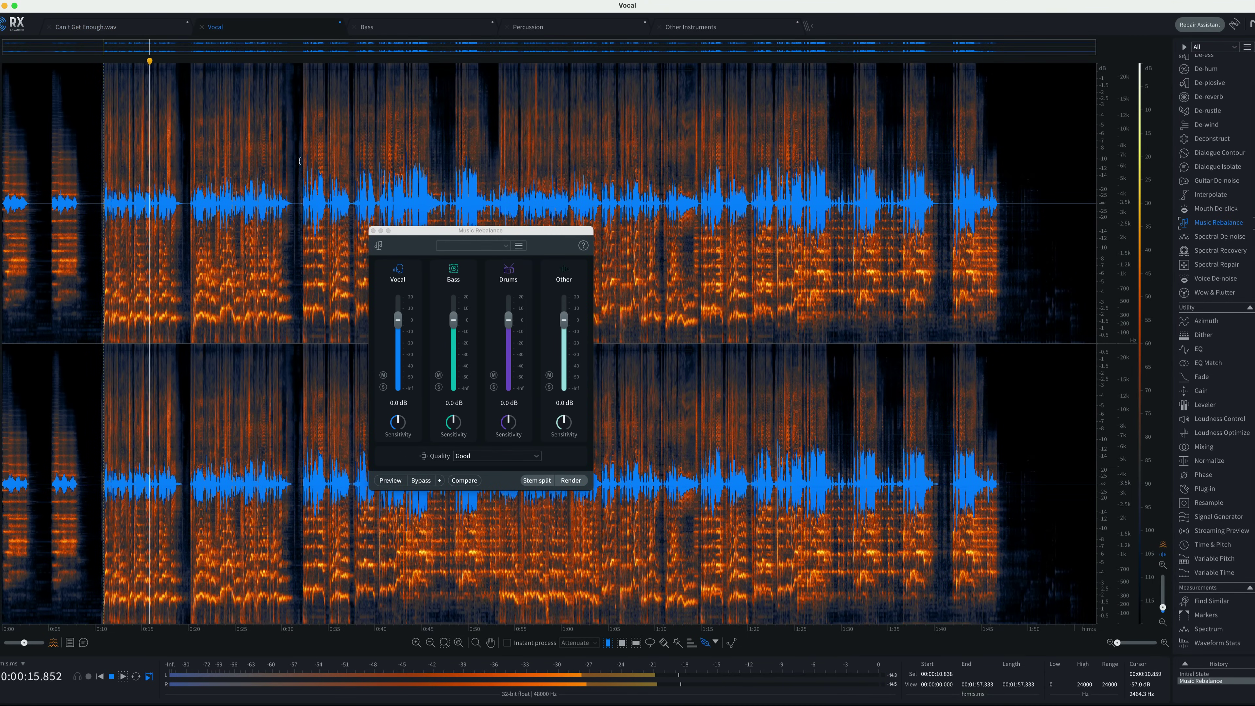
key("space")
Step: Play the Bass stem from about 0:42.6, then switch to the Percussion stem
left_click(390, 28)
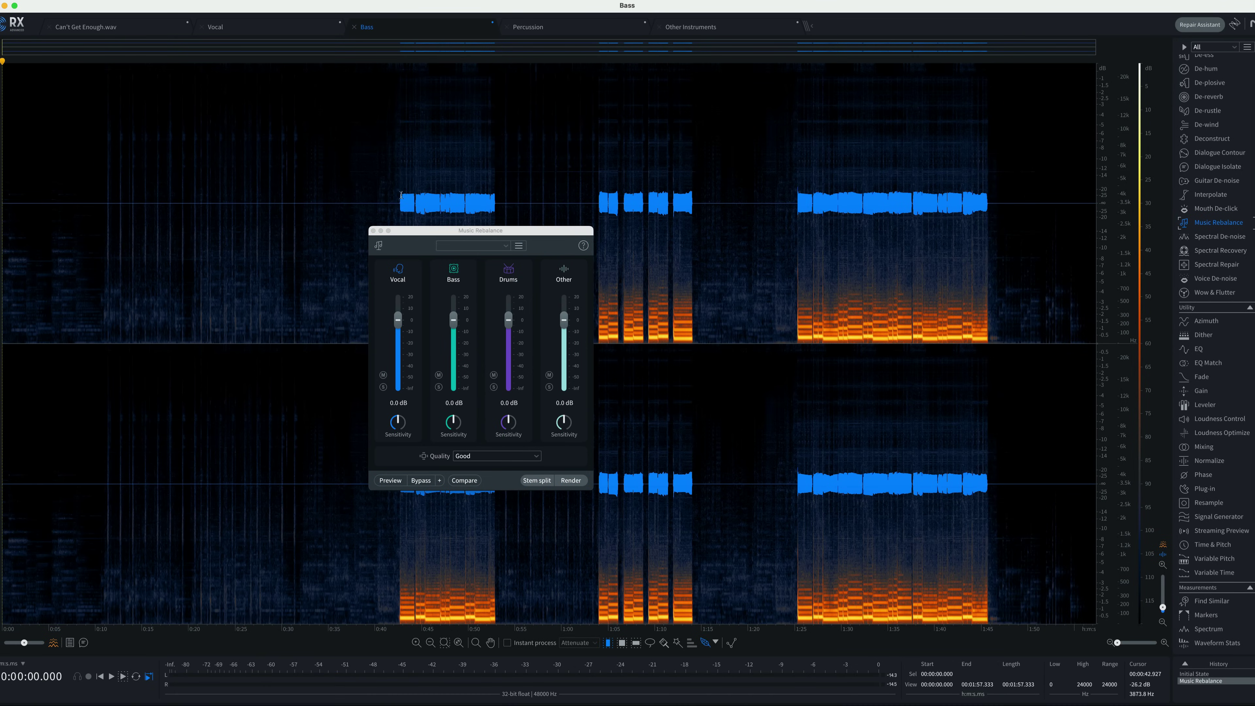
left_click(398, 195)
key("space")
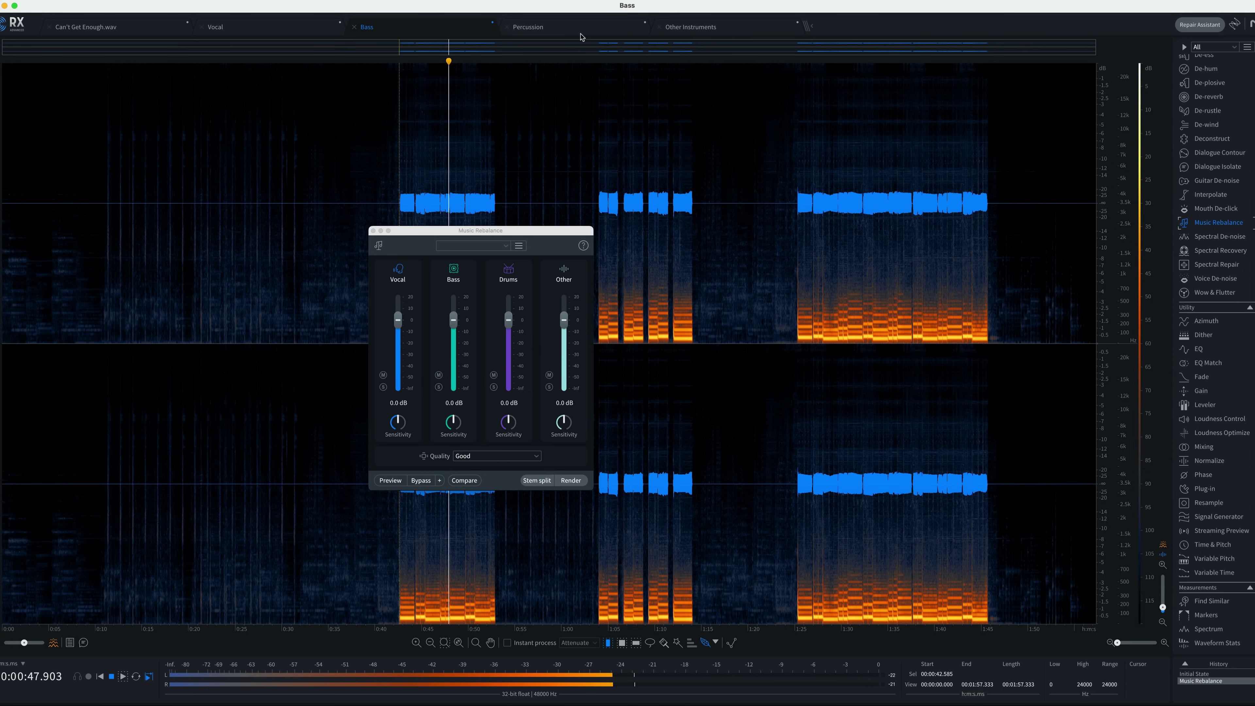
key("space")
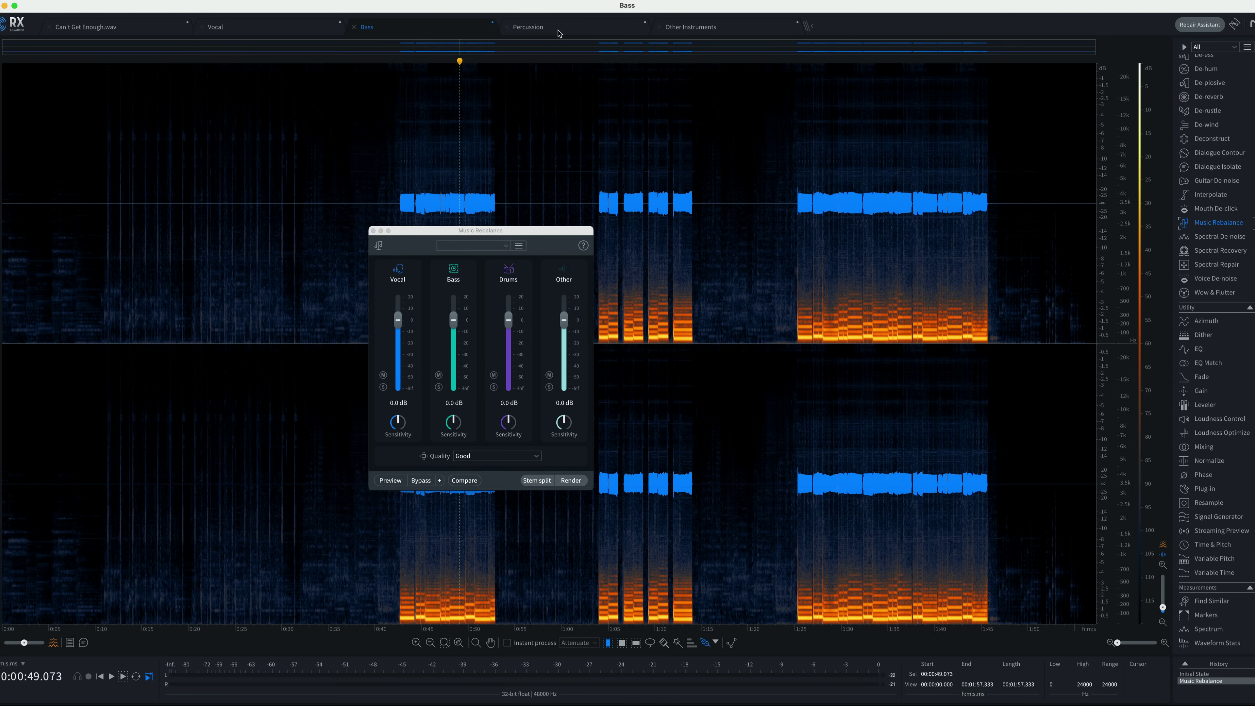
left_click(558, 30)
Step: Play the Percussion stem from about 0:10.7, then stop
left_click(101, 198)
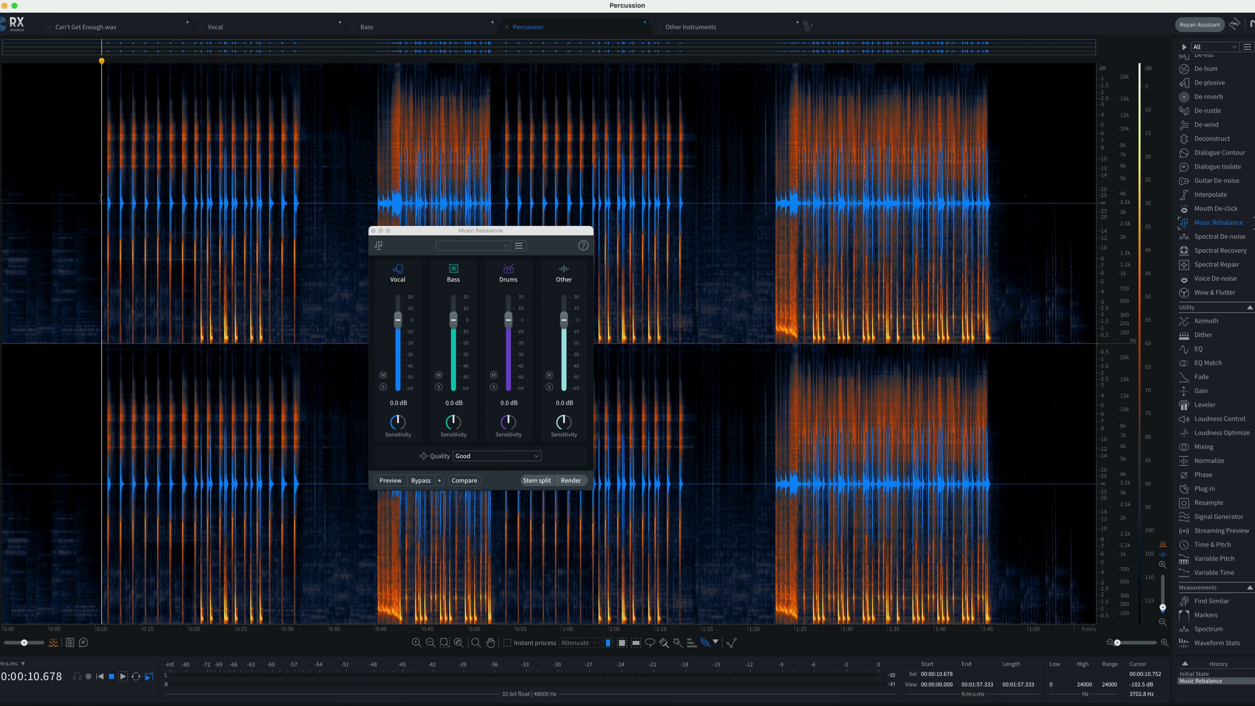
key("space")
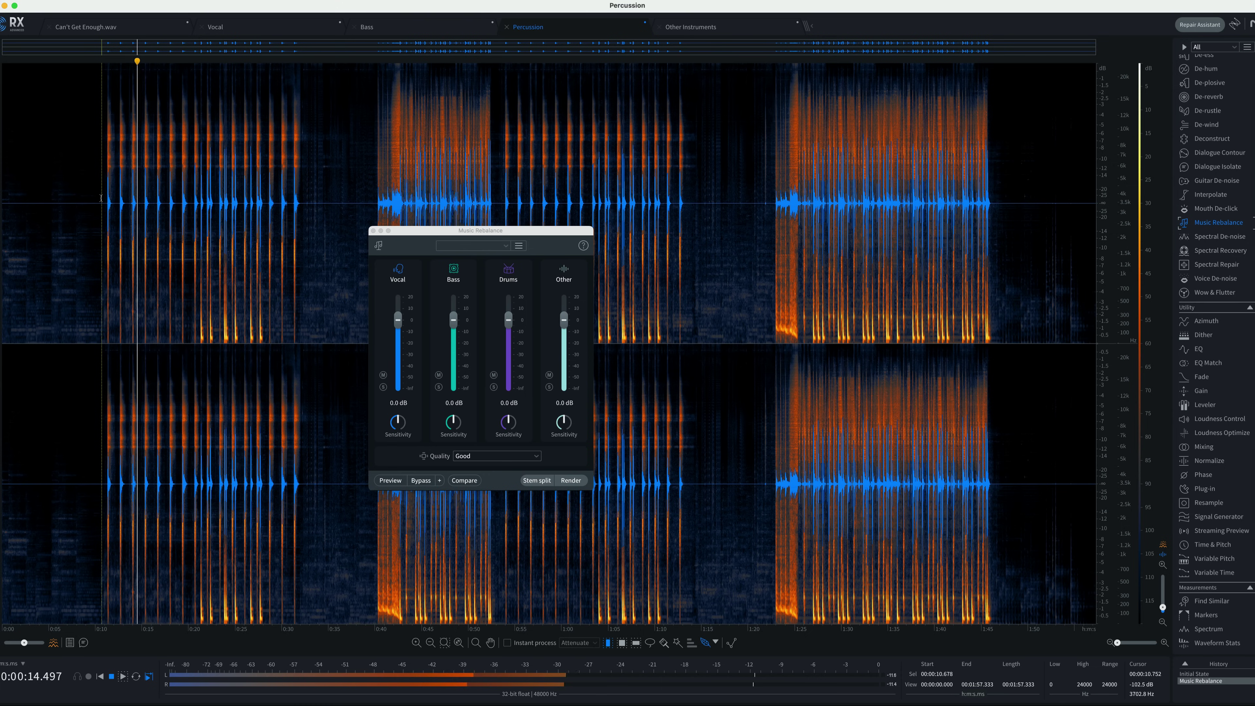
key("space")
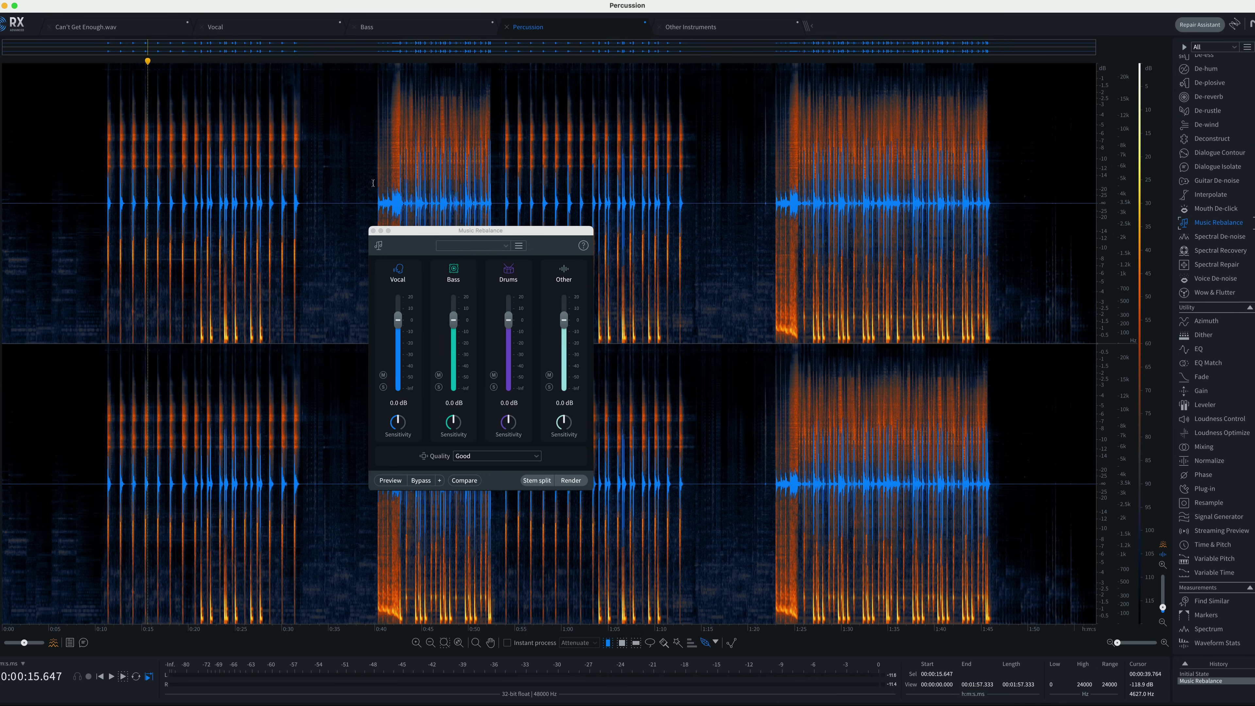
Step: Play the Percussion stem from 0:40, then switch to the Other Instruments stem
left_click(374, 182)
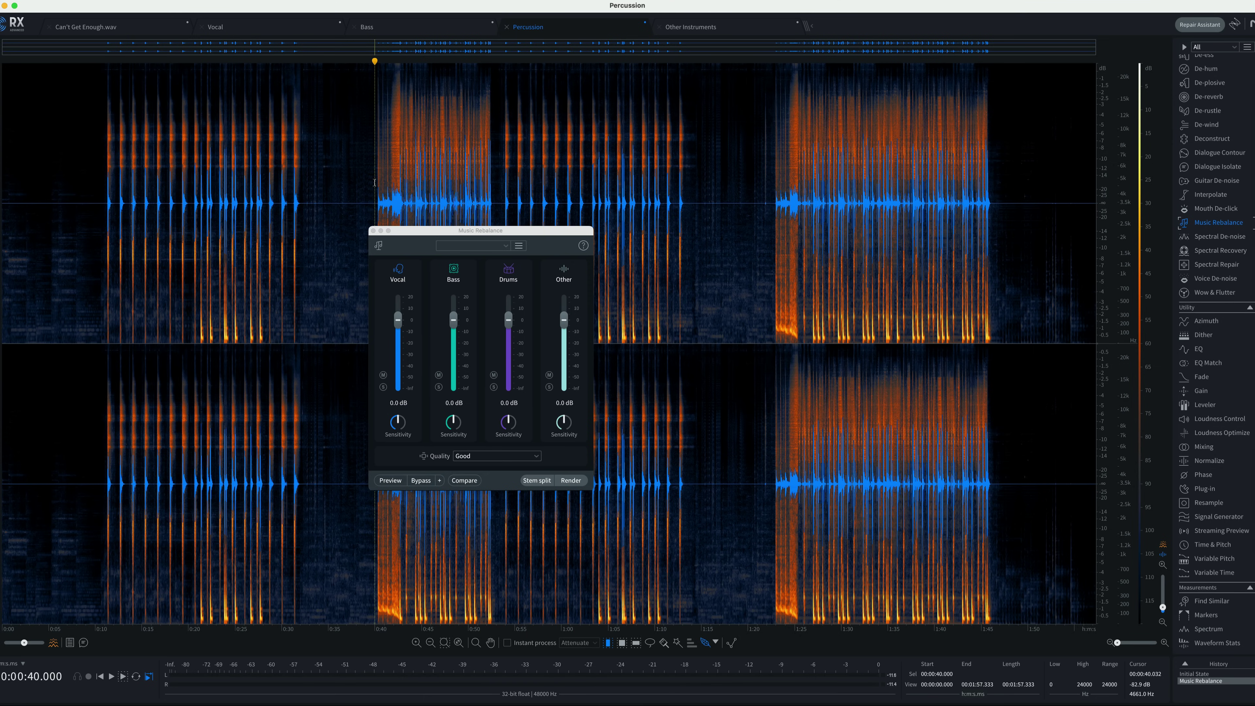
key("space")
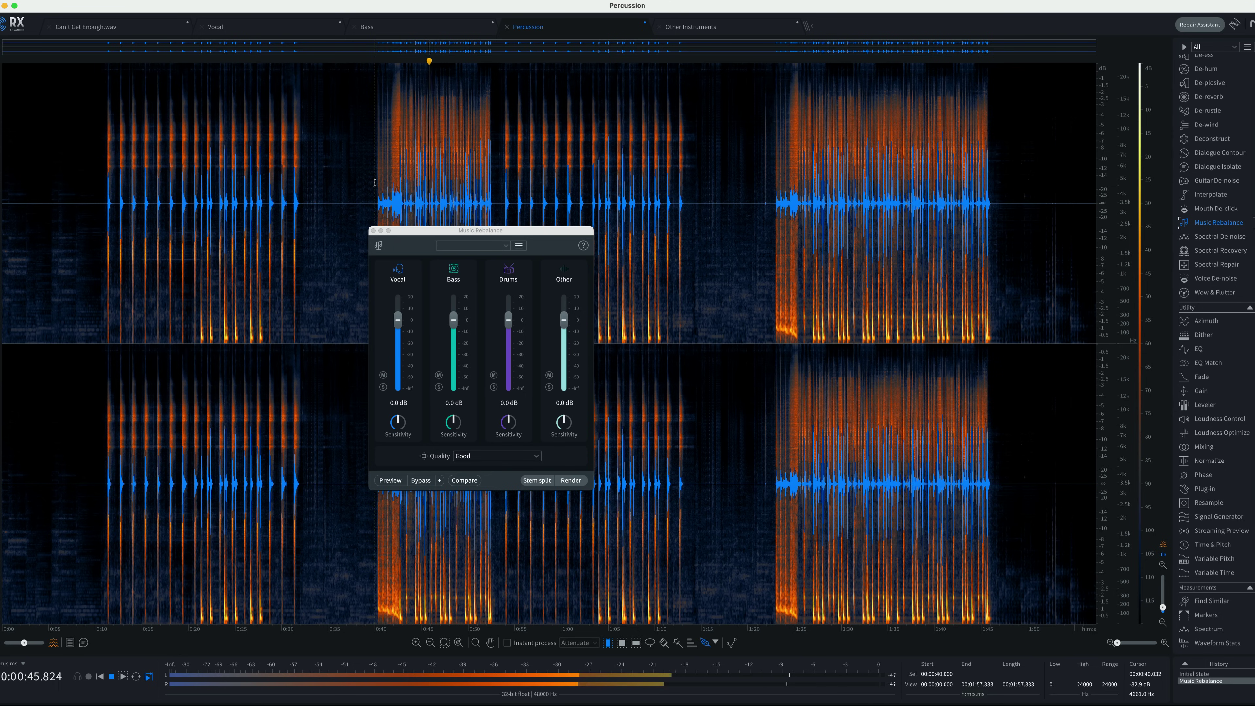
key("space")
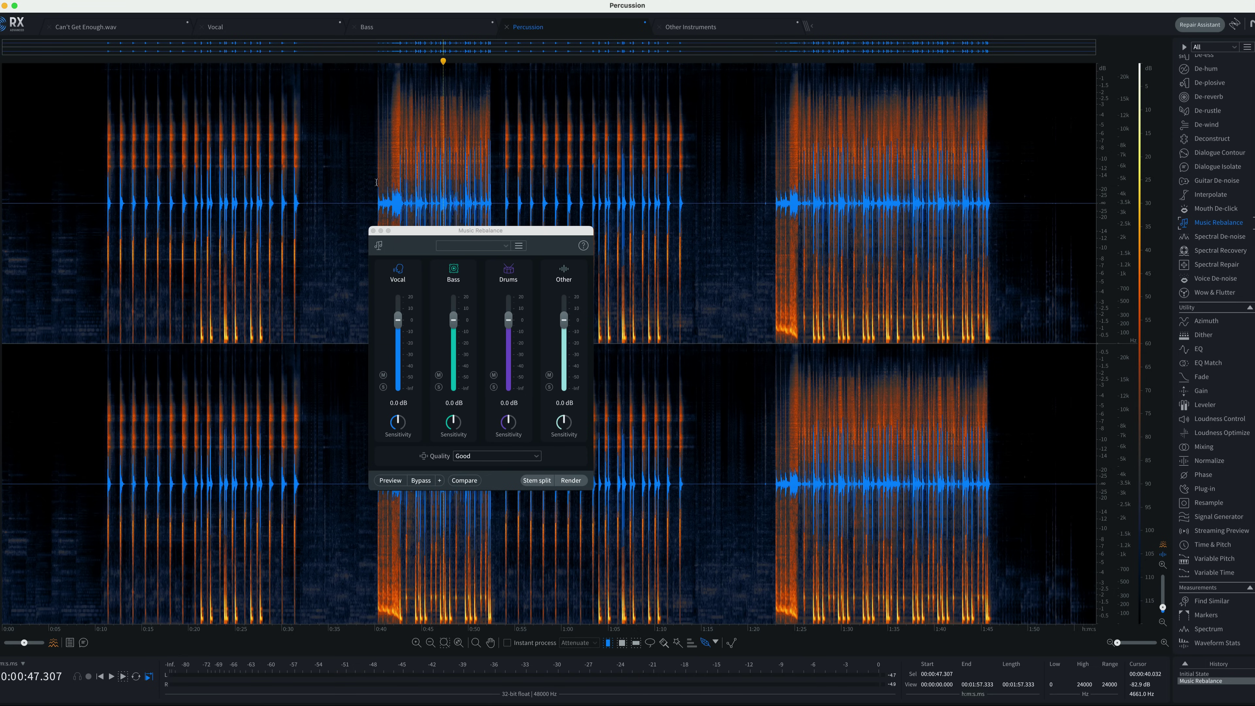
left_click(708, 32)
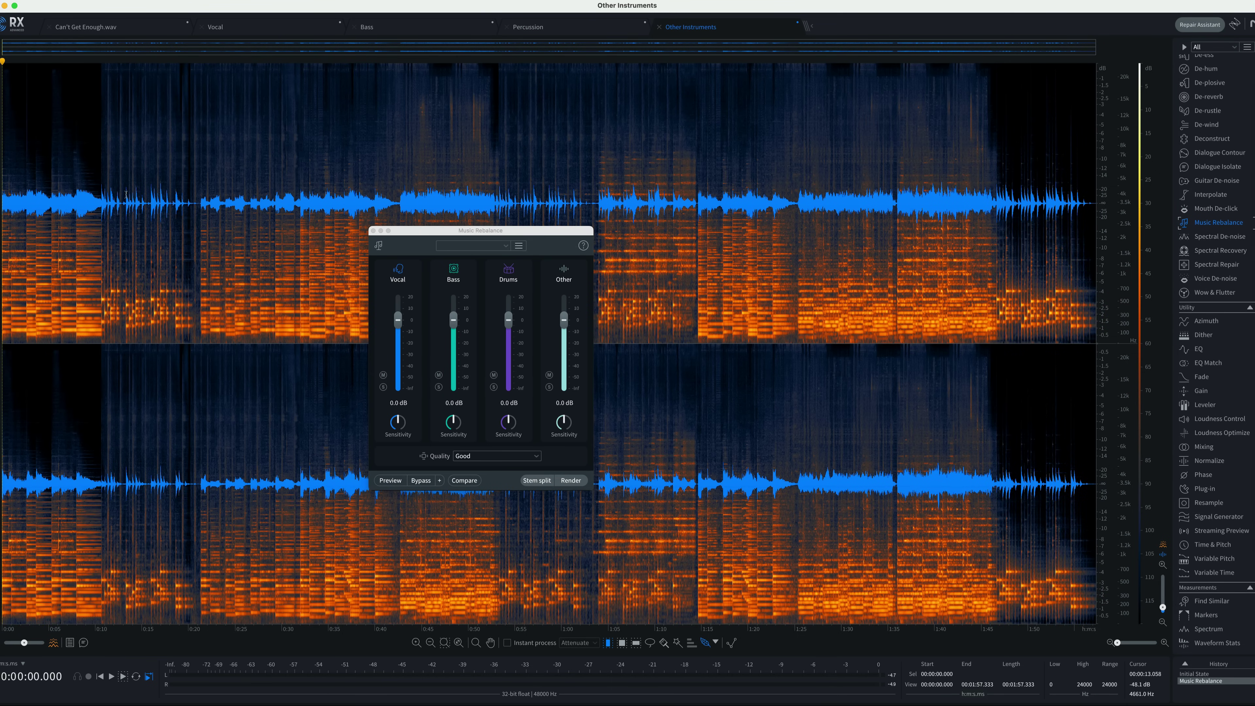
Step: Play the Other Instruments stem from about 0:11, then stop
left_click(108, 182)
key("space")
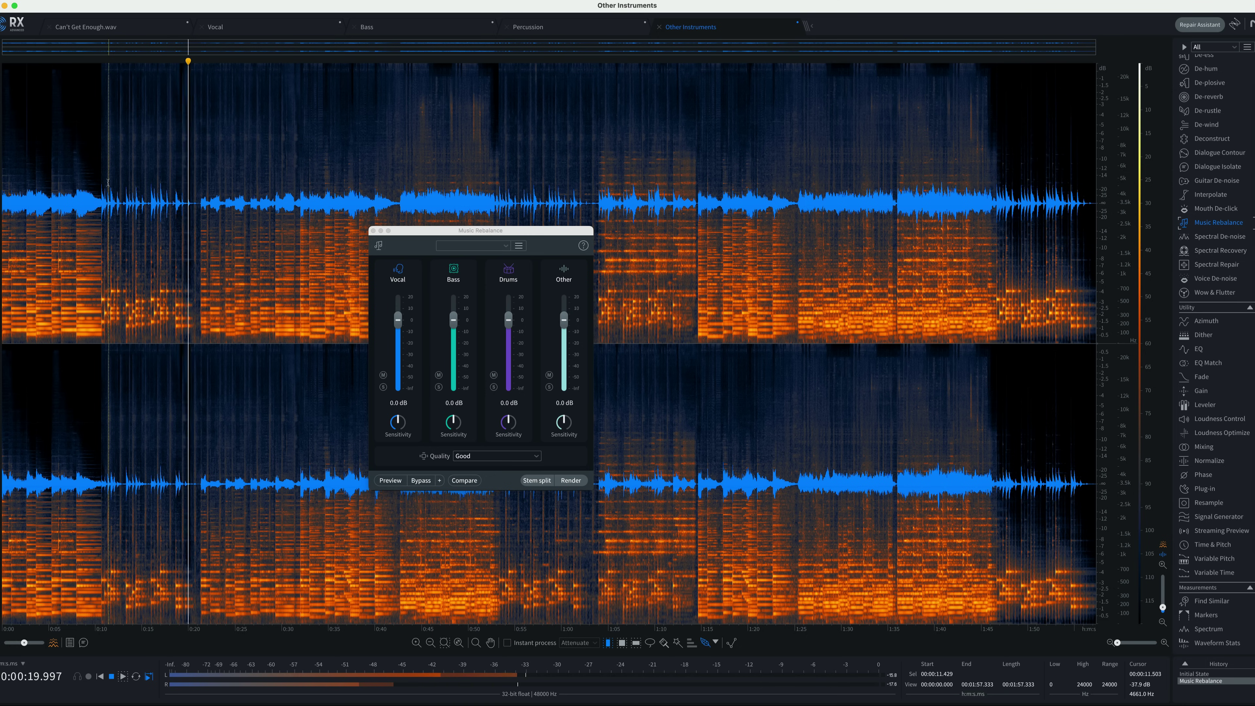
key("space")
Step: Resume playback from about 0:21 and set Music Rebalance separation quality to Best
left_click(198, 191)
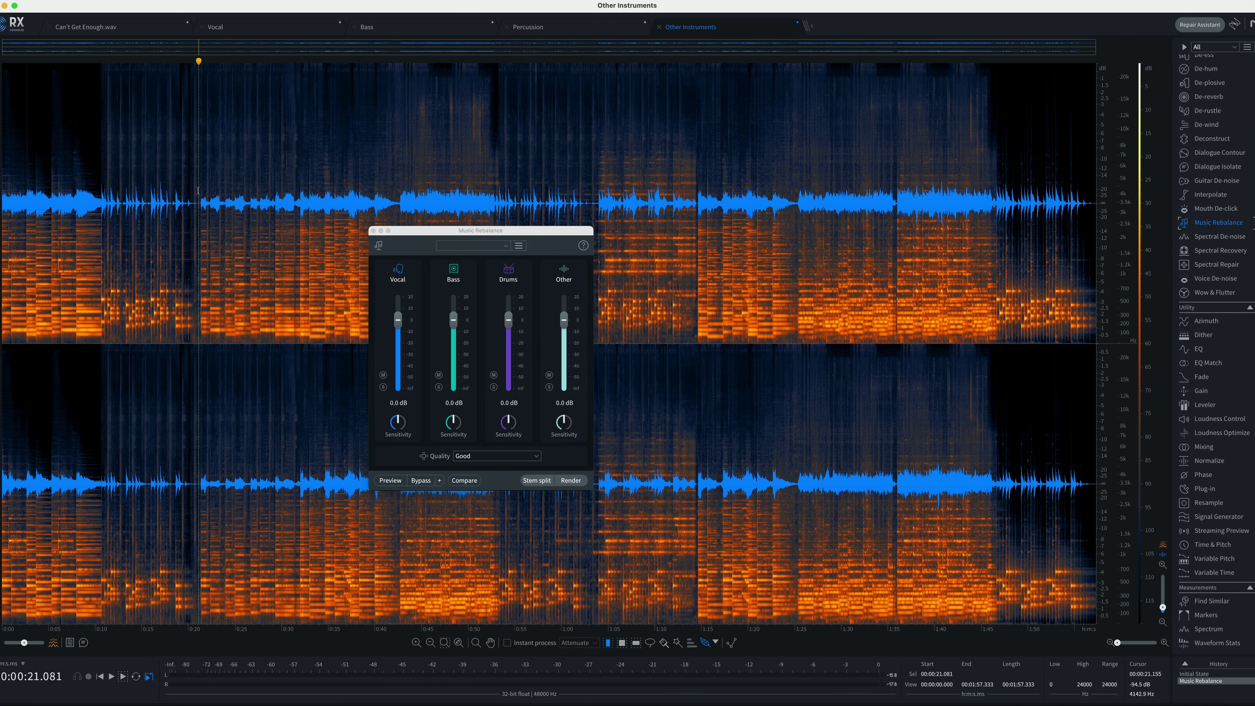
key("space")
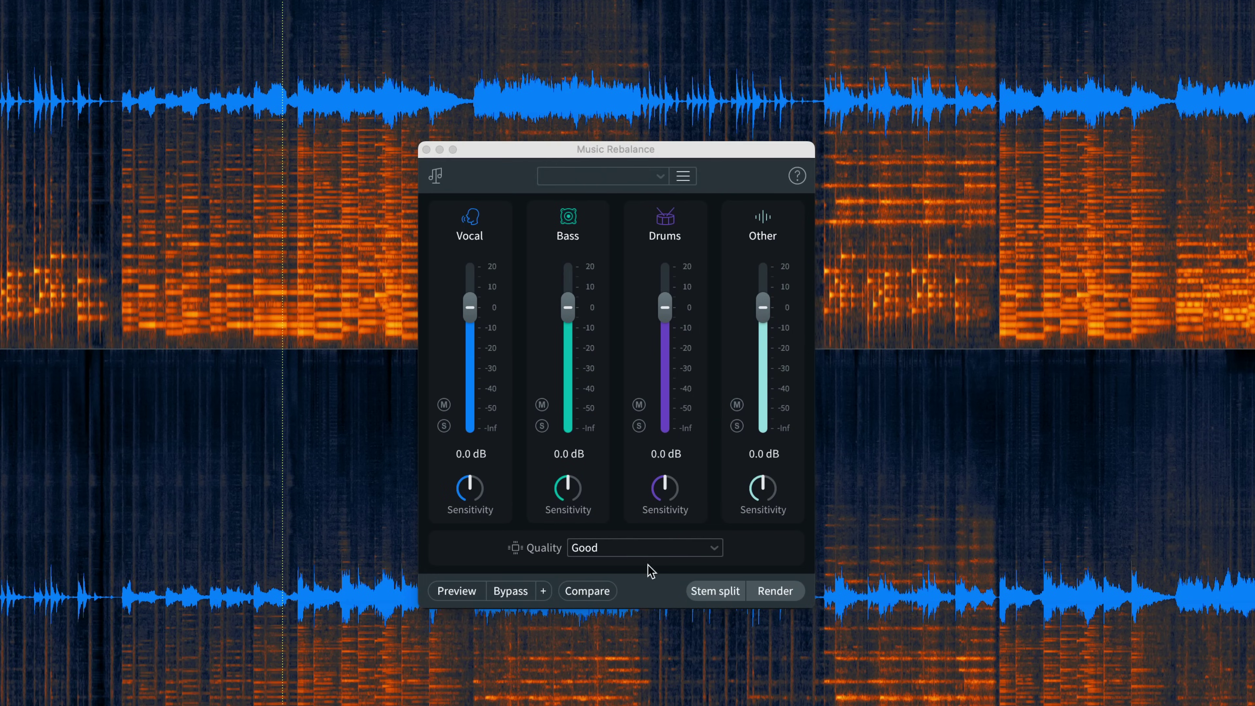
left_click(710, 546)
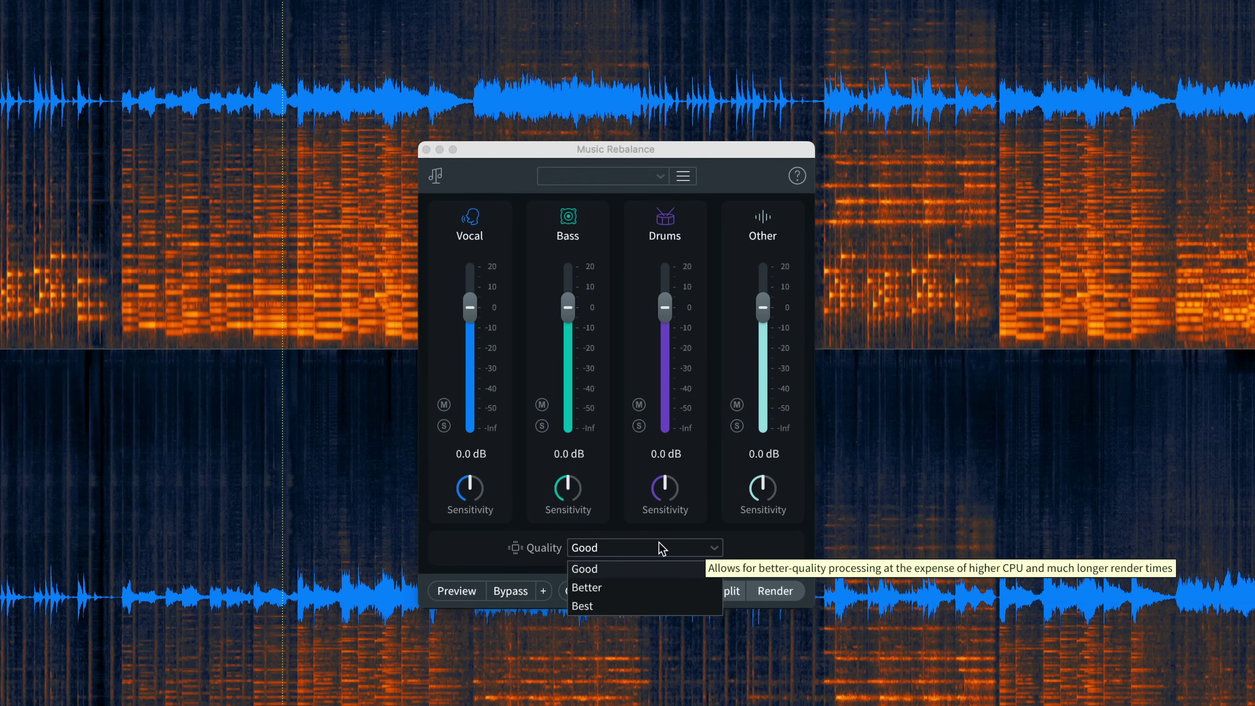
left_click(583, 605)
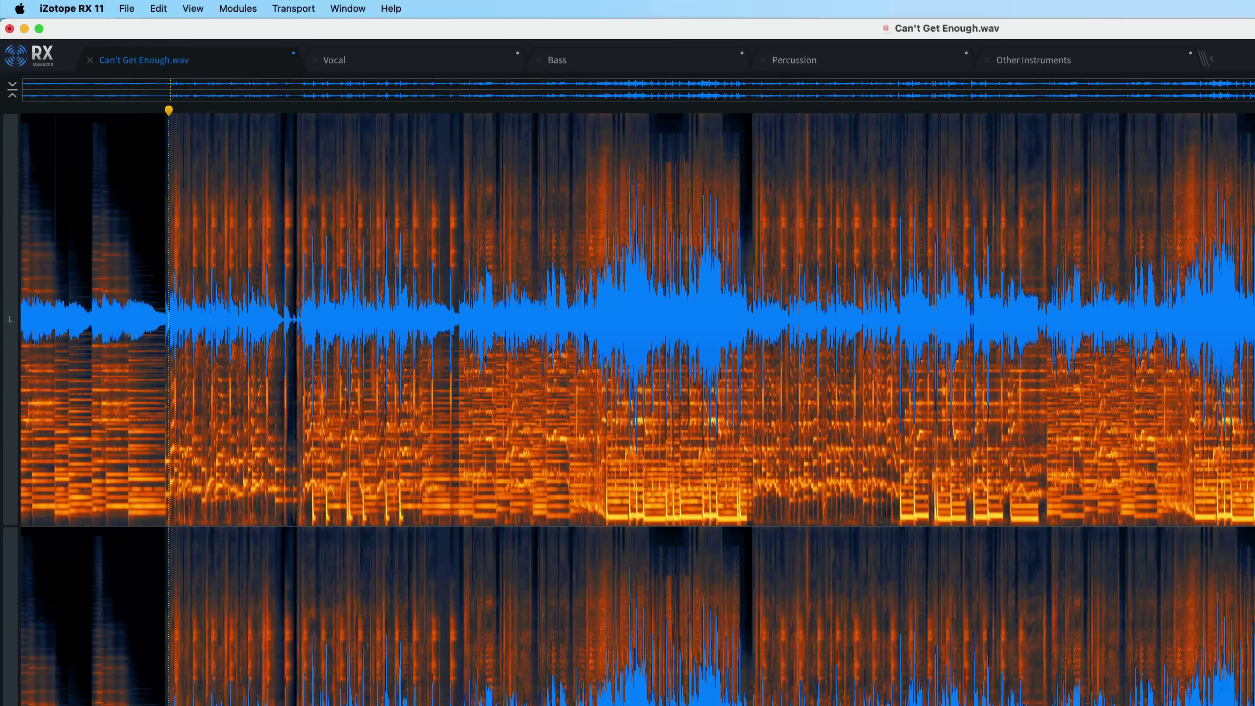
Step: Switch the channel display from Left/Right to Mid / Side via View > Channel Mode
left_click(194, 8)
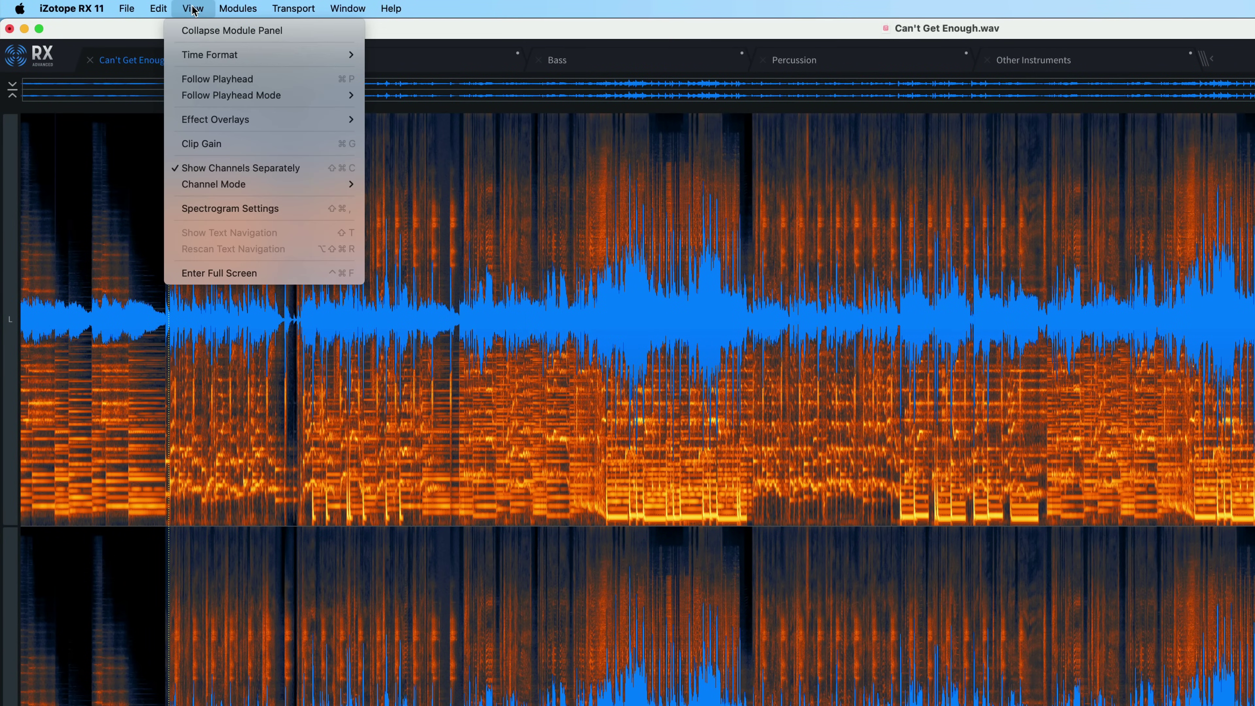
mouse_move(256, 189)
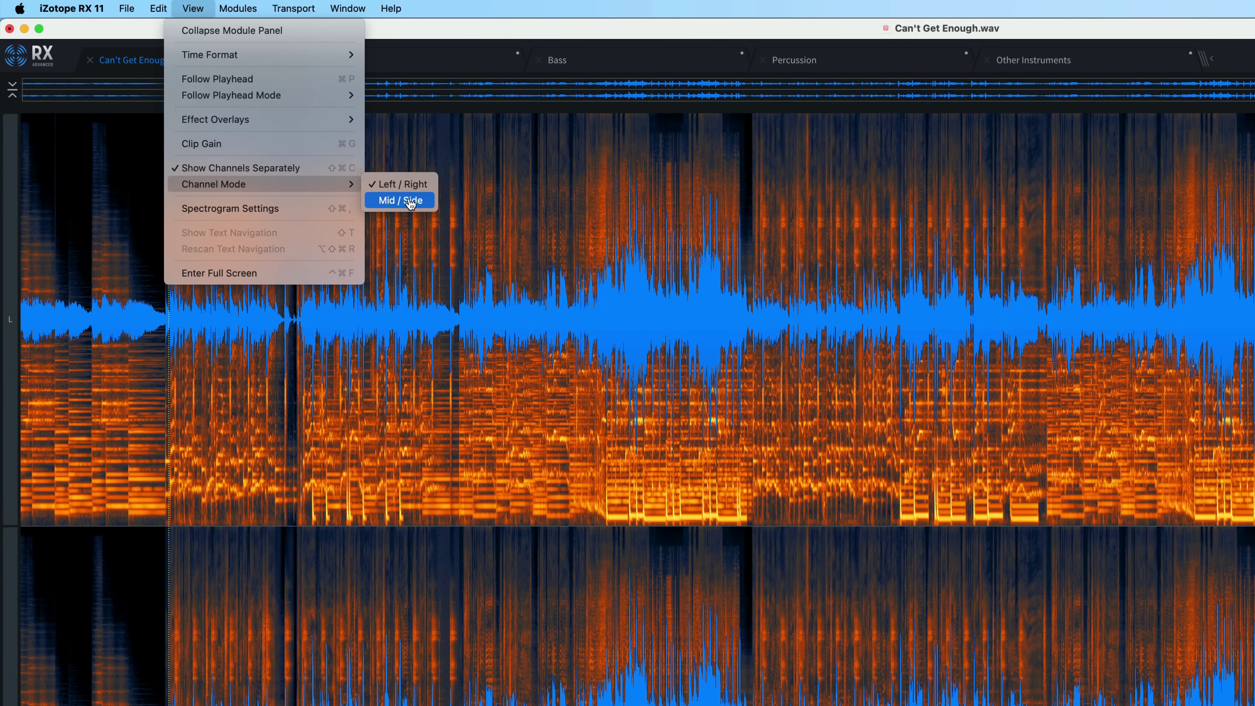
left_click(428, 206)
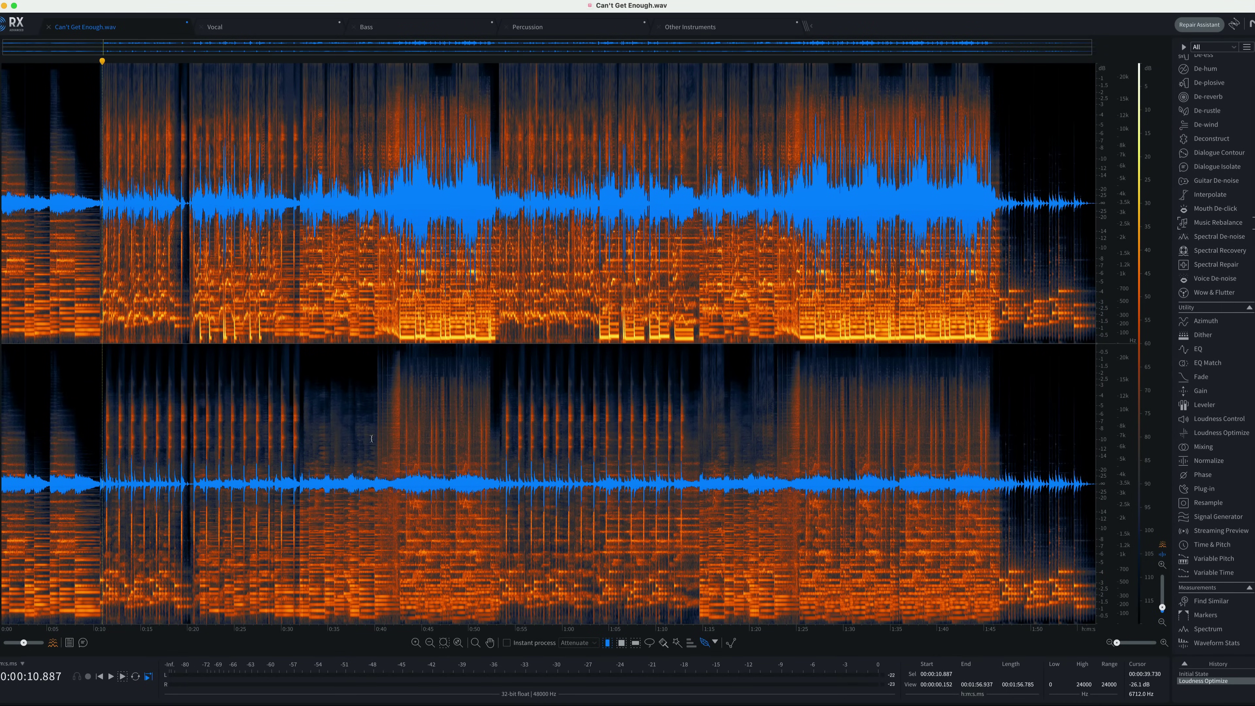
Step: Play the mix soloing the Mid channel, then Side, then both, and stop
key("space")
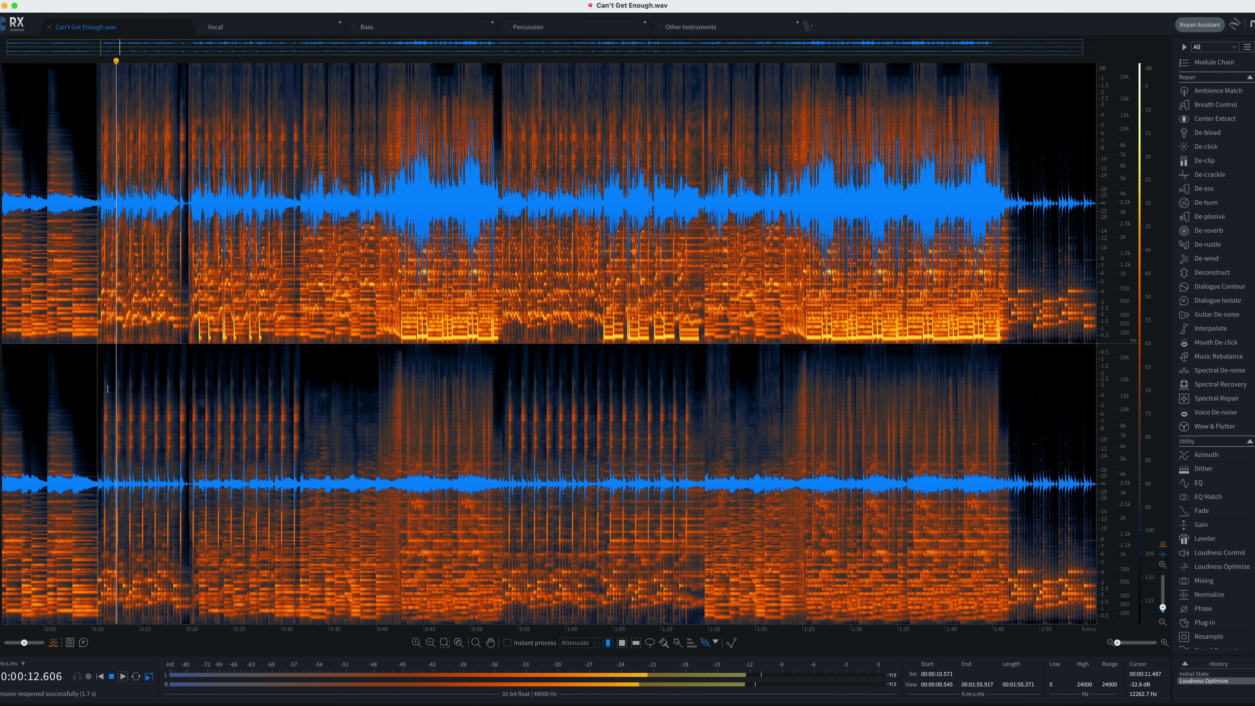
left_click(147, 105)
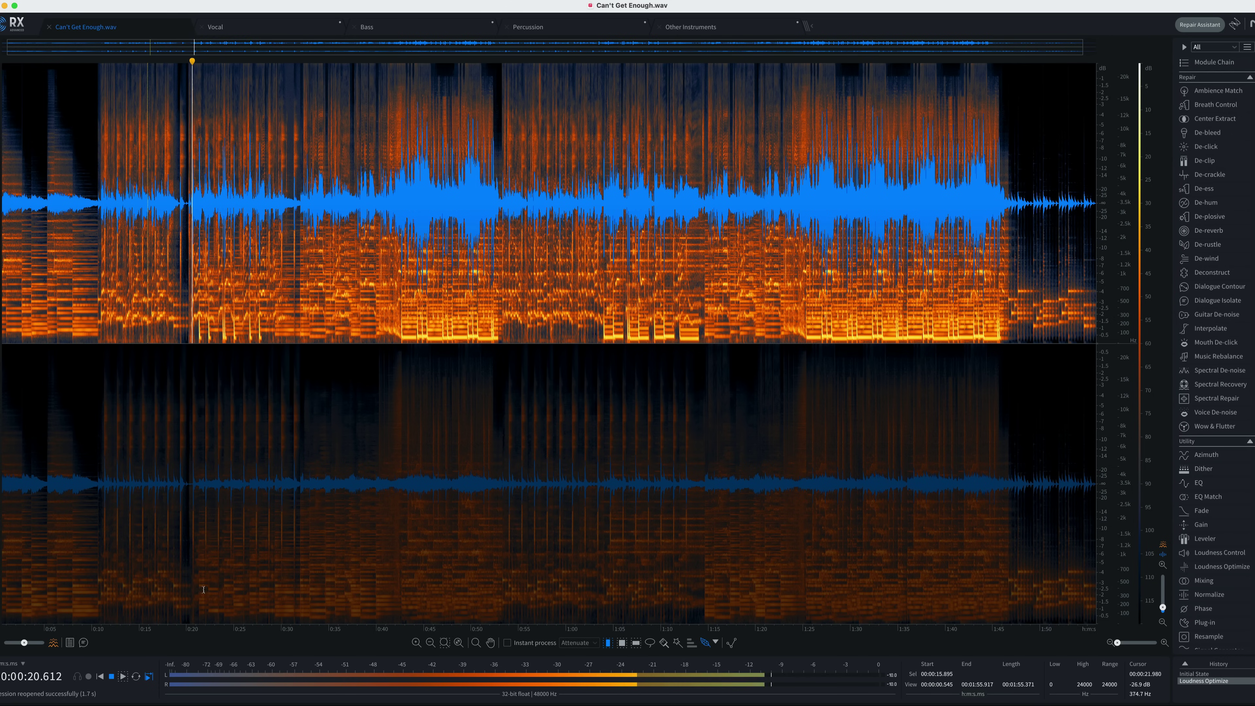
left_click(207, 571)
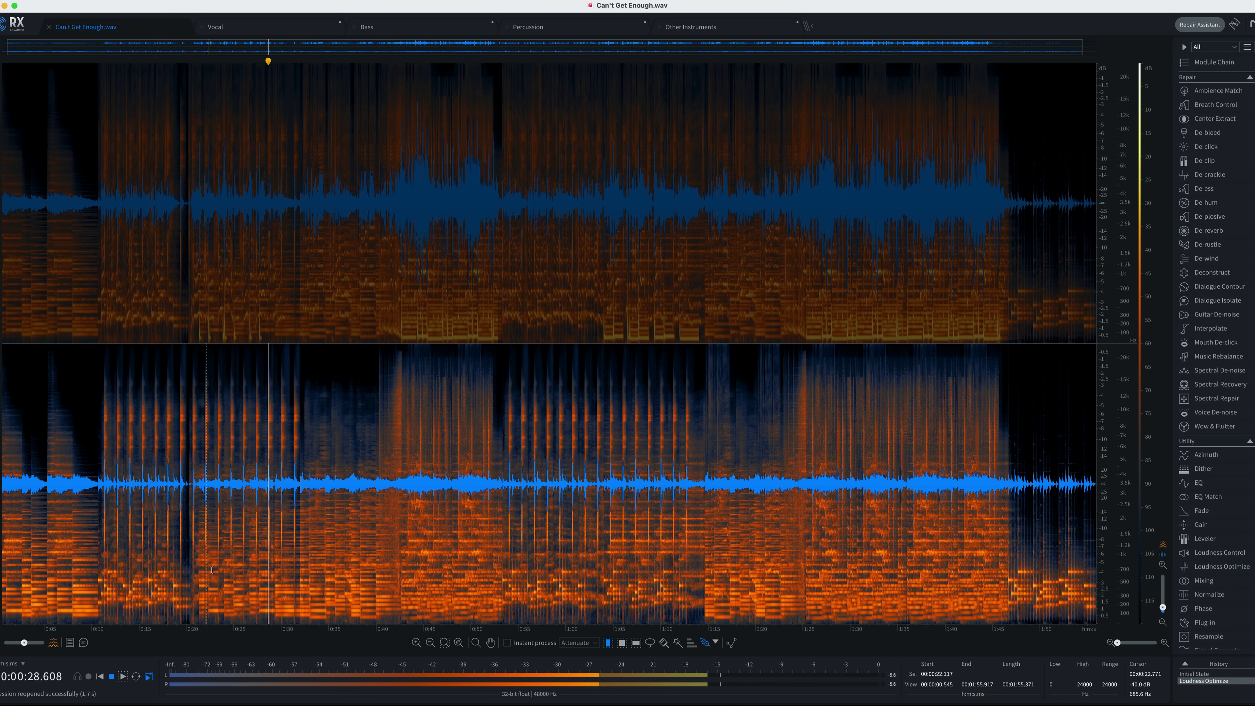
left_click(295, 418)
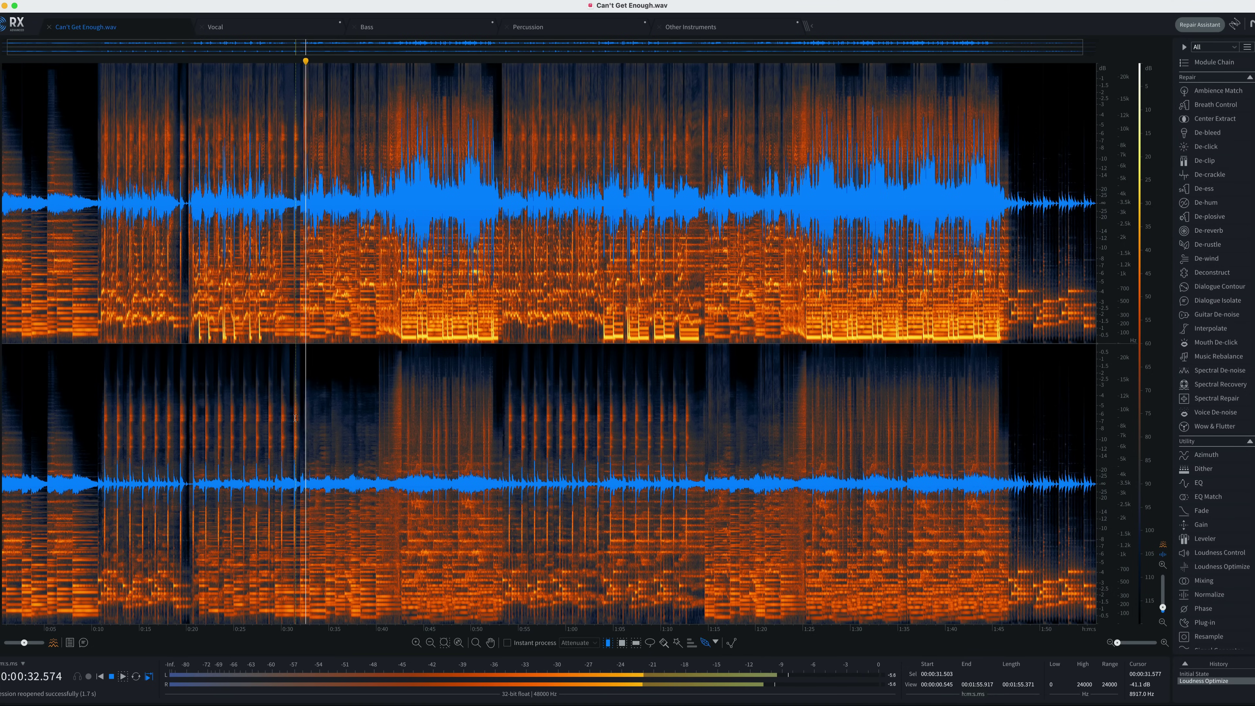
key("space")
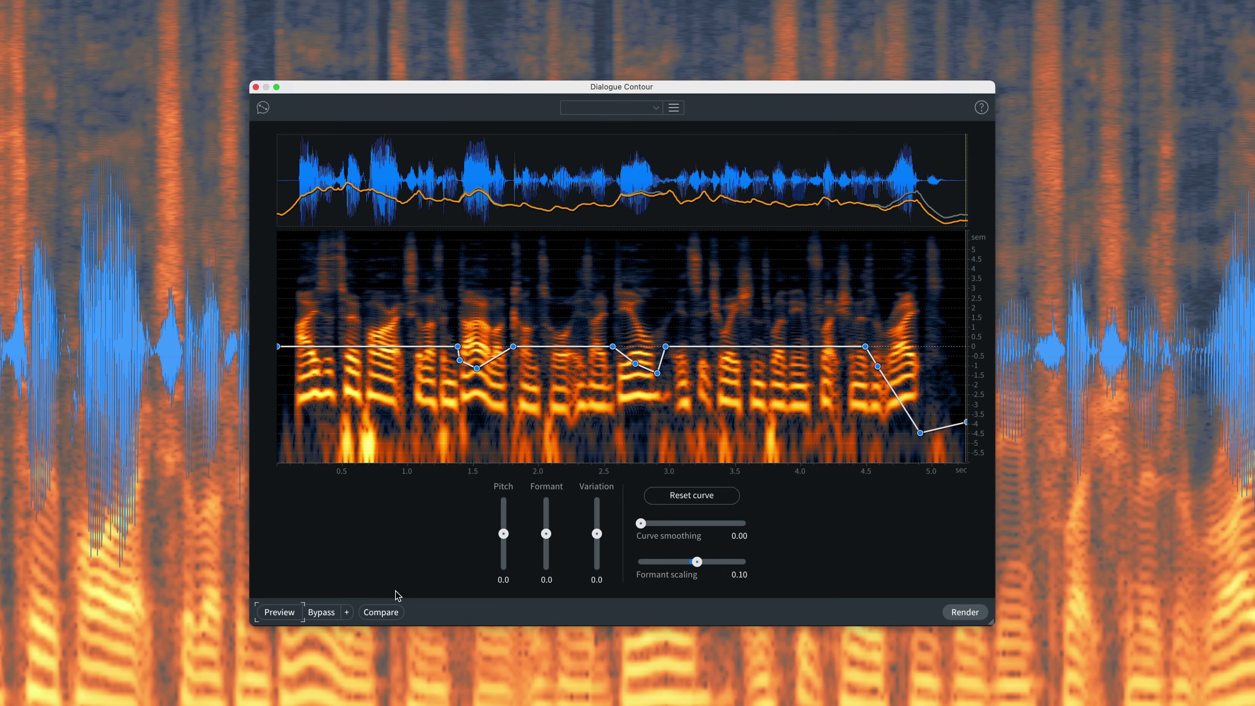
left_click(275, 619)
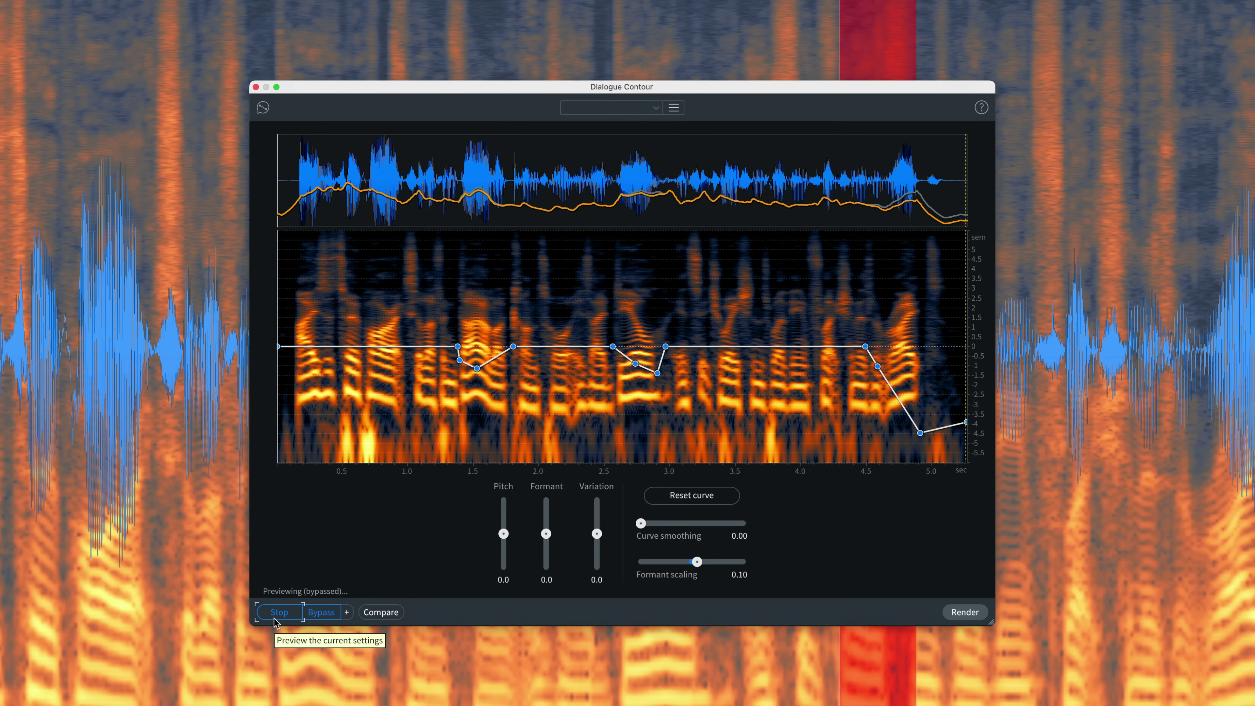
left_click(325, 618)
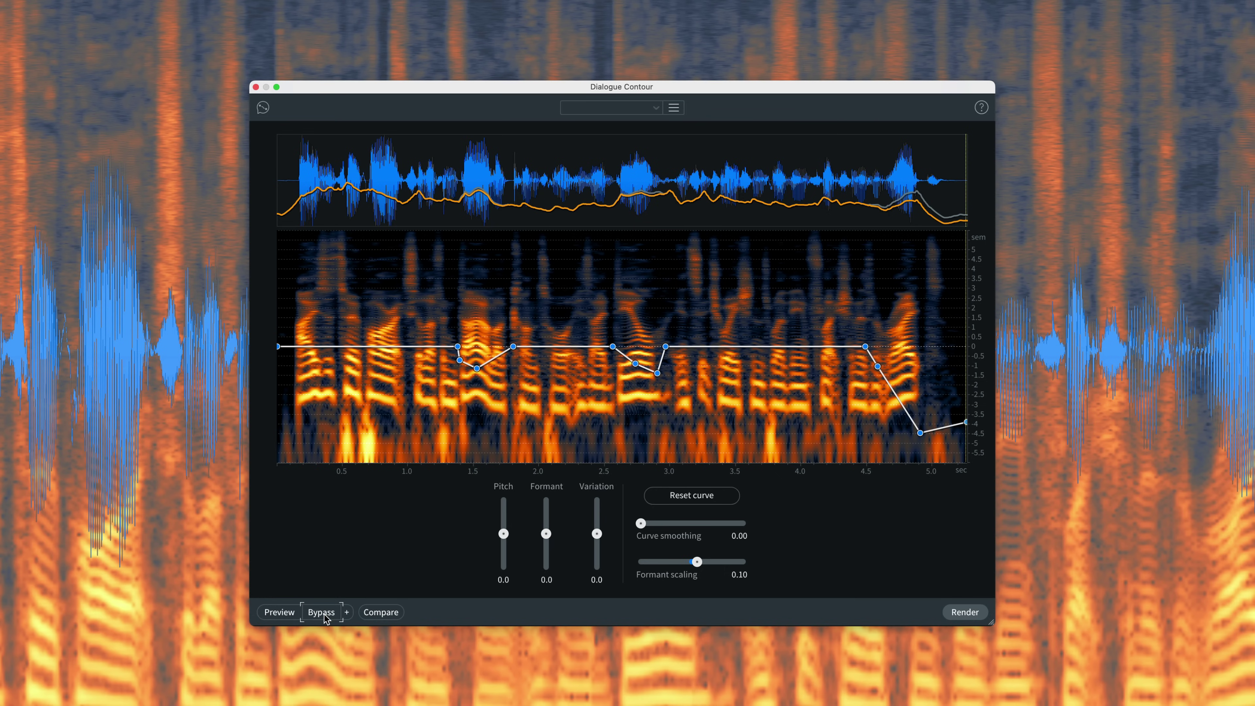
left_click(282, 617)
left_click(279, 612)
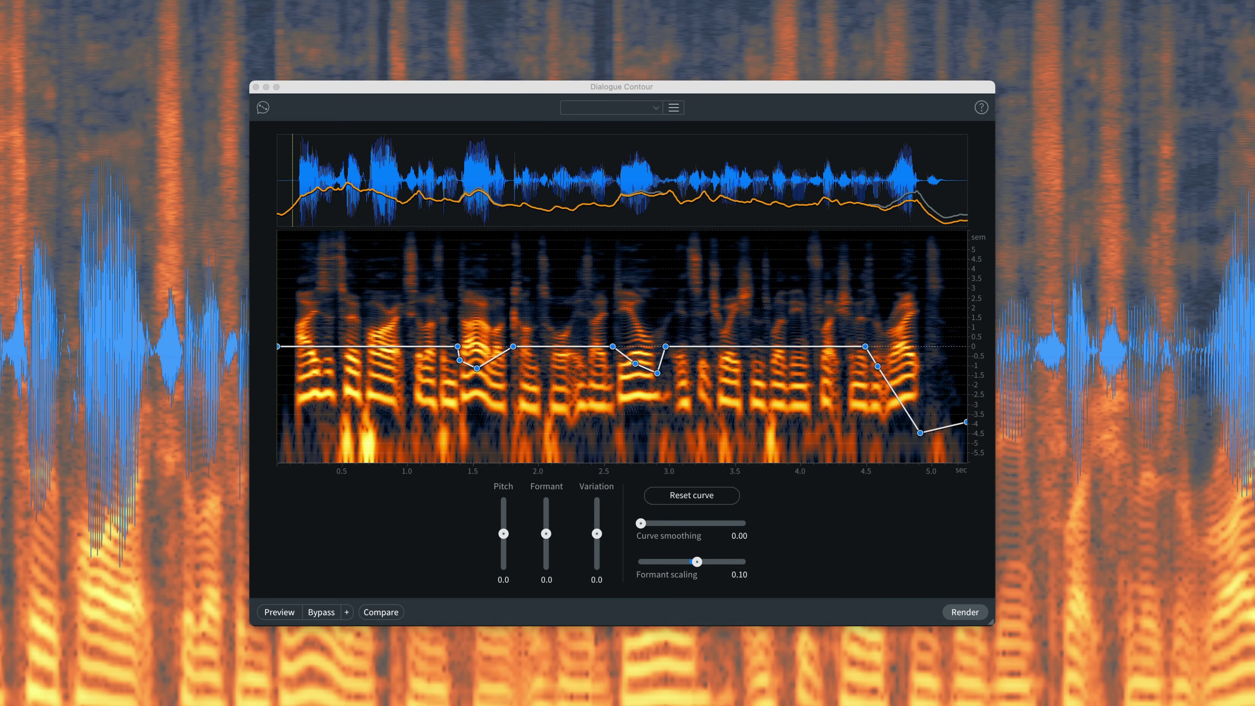
Step: Preview the Dialogue Contour Formant at +3.3, then at -6.7
left_click_drag(546, 533, 547, 528)
left_click(279, 613)
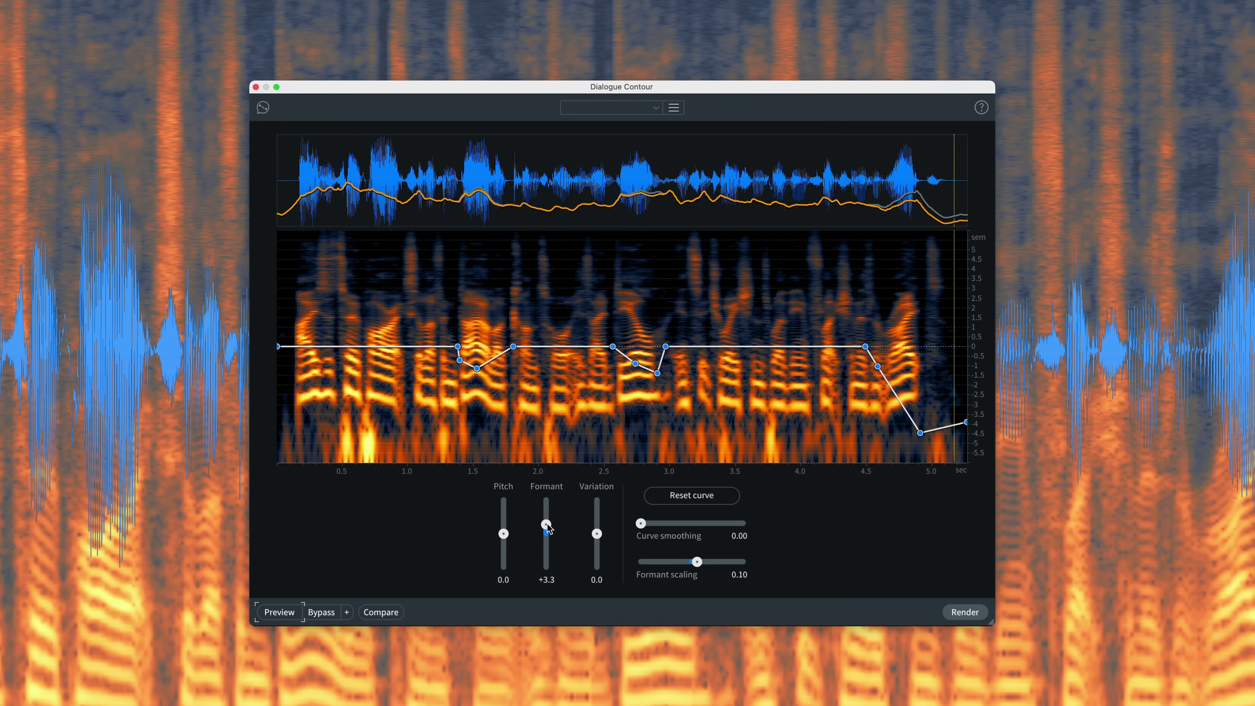
left_click_drag(547, 526, 545, 559)
left_click(279, 612)
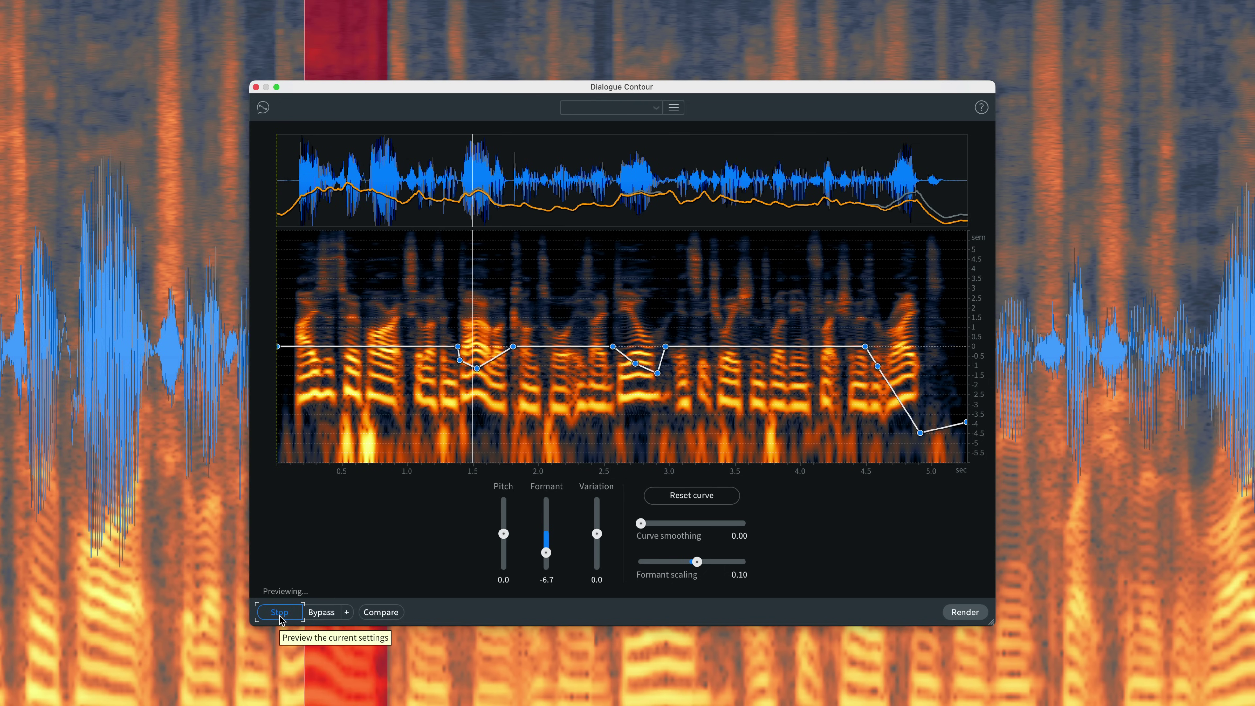
Step: Stop the preview, reset Formant to 0.0, and preview Variation at -100
left_click(279, 612)
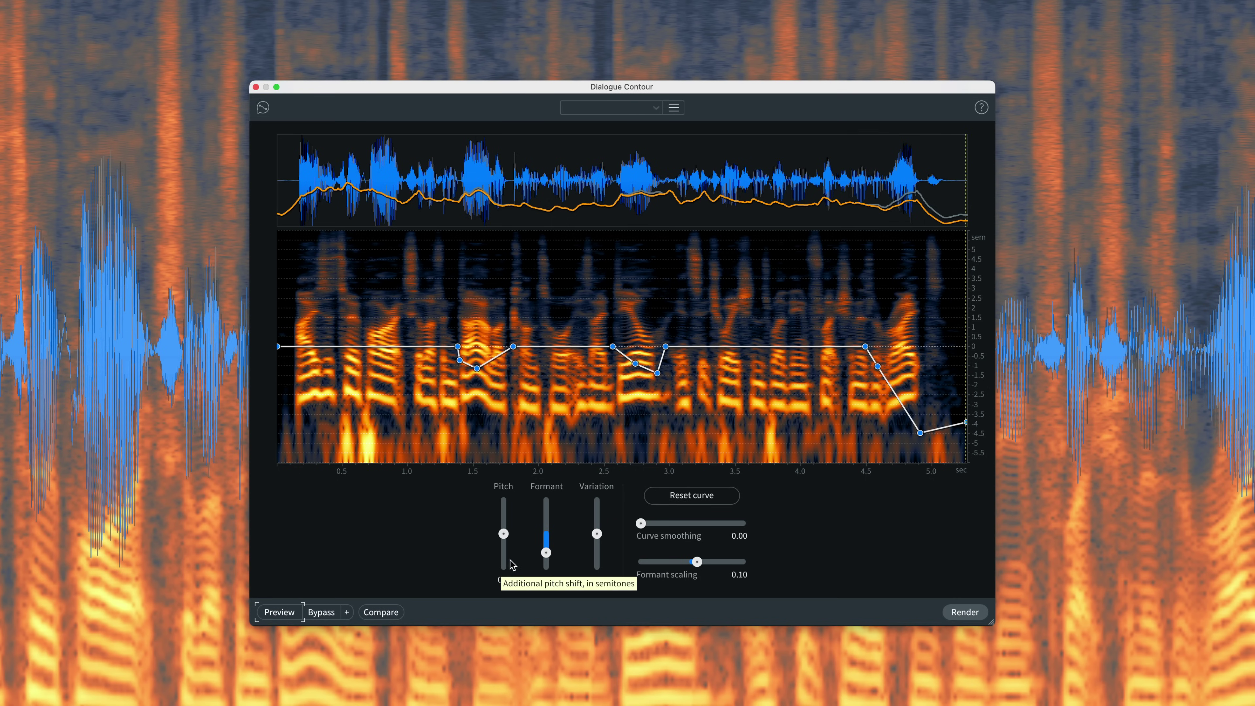
double_click(546, 552)
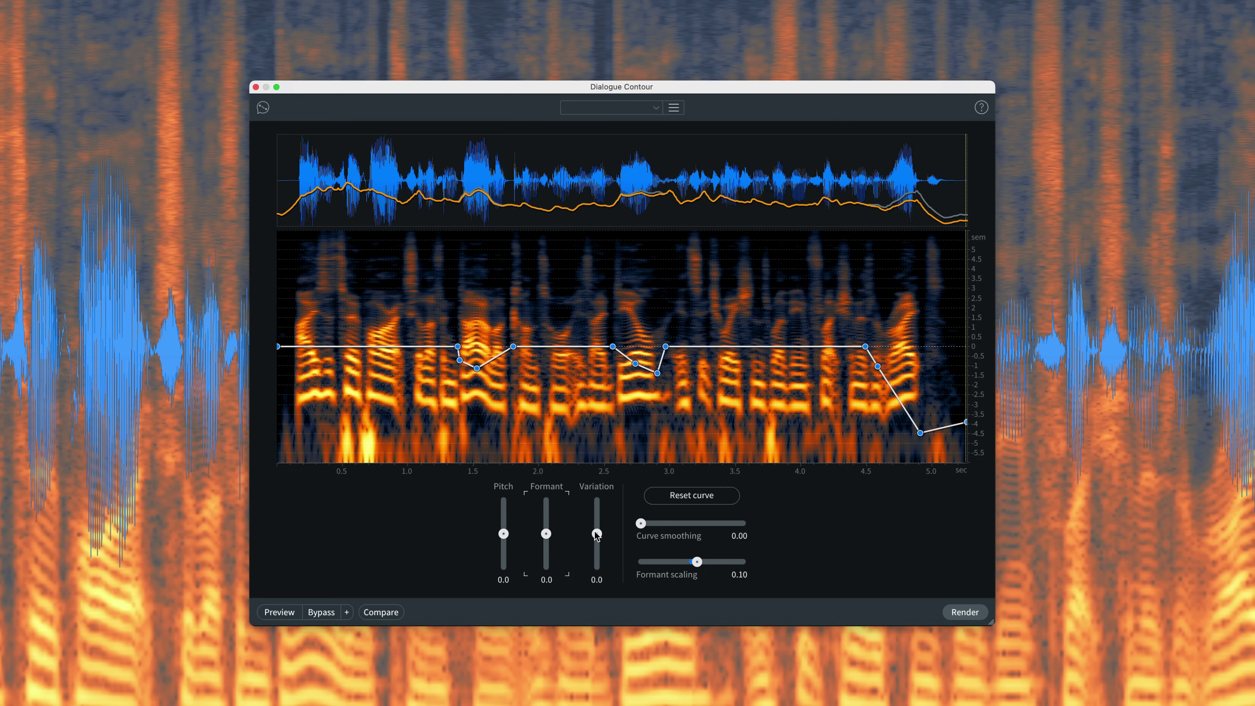
left_click_drag(596, 534, 596, 568)
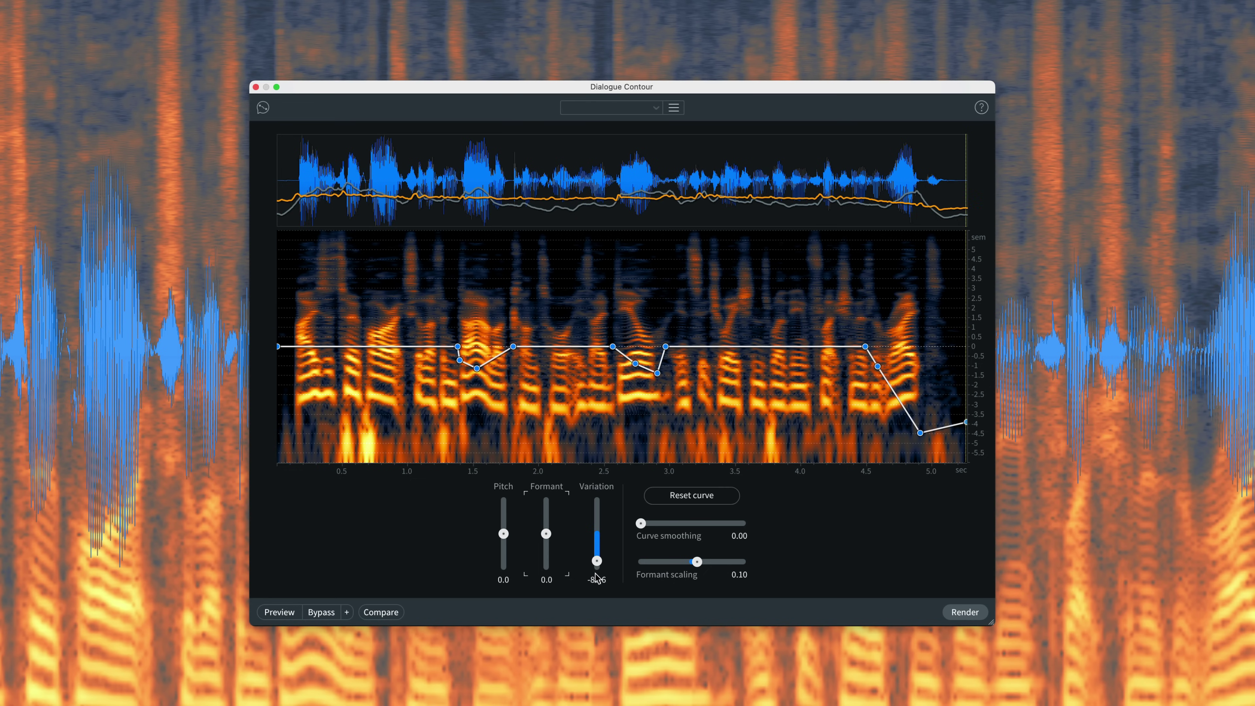
left_click(278, 612)
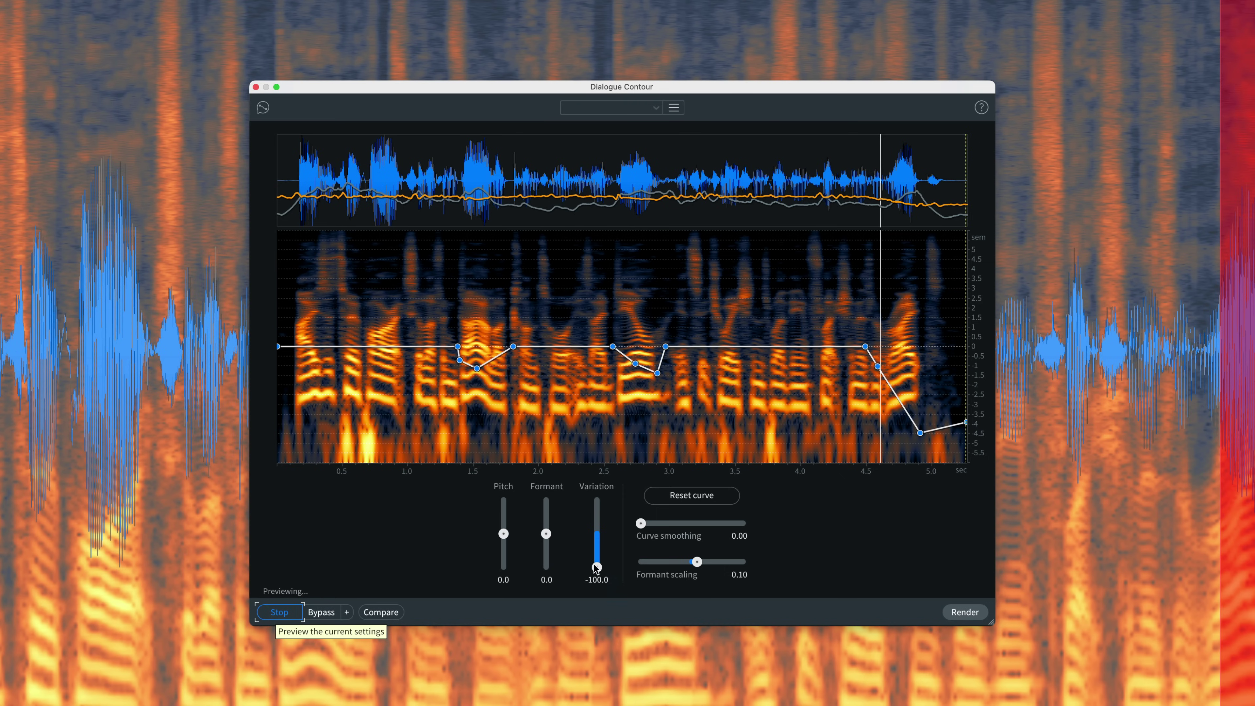
Step: Preview Variation at +100, then reset Variation to 0.0
left_click_drag(596, 567, 596, 500)
left_click(272, 617)
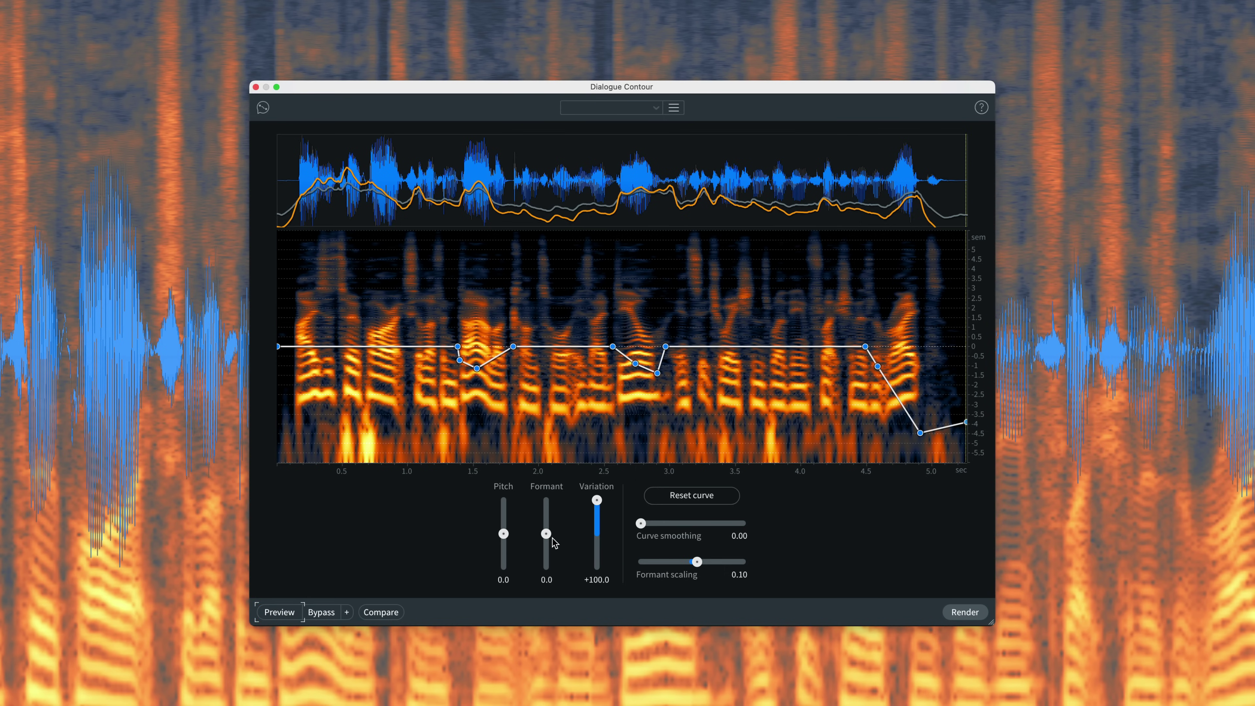
left_click(597, 501, "alt")
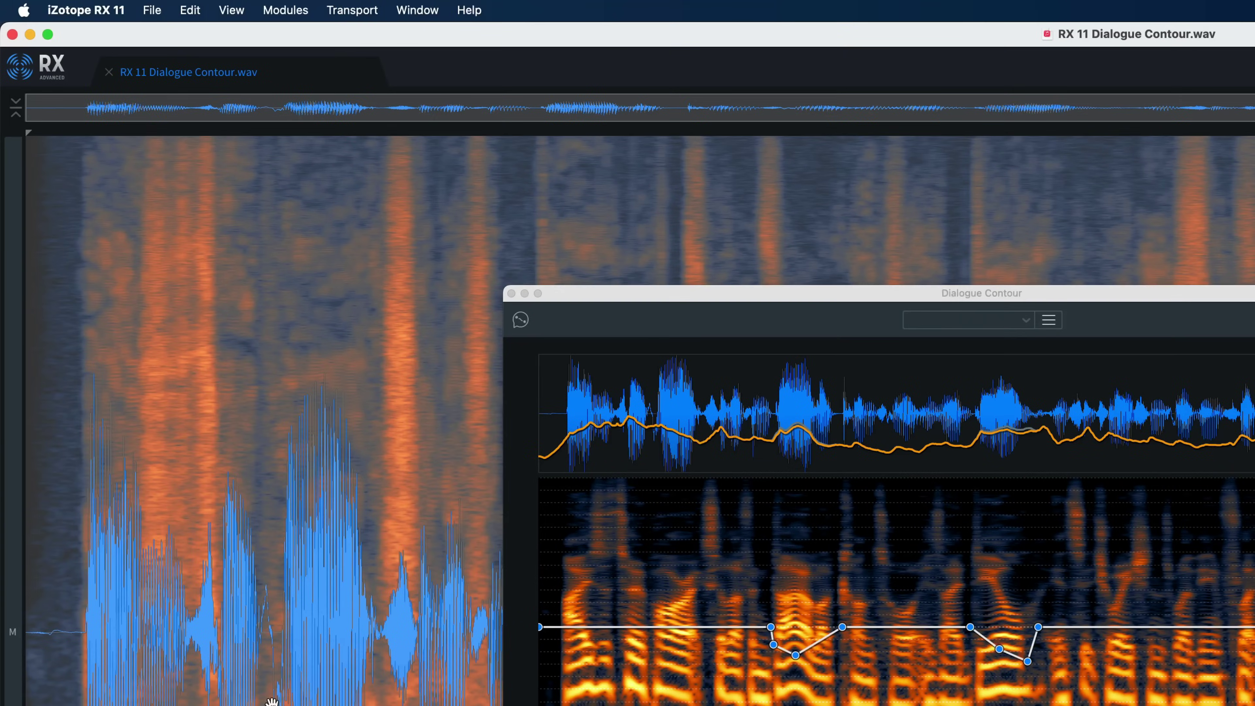
Step: Open the Audio preferences, showing RX Monitor as driver and output device
left_click(76, 8)
left_click(100, 62)
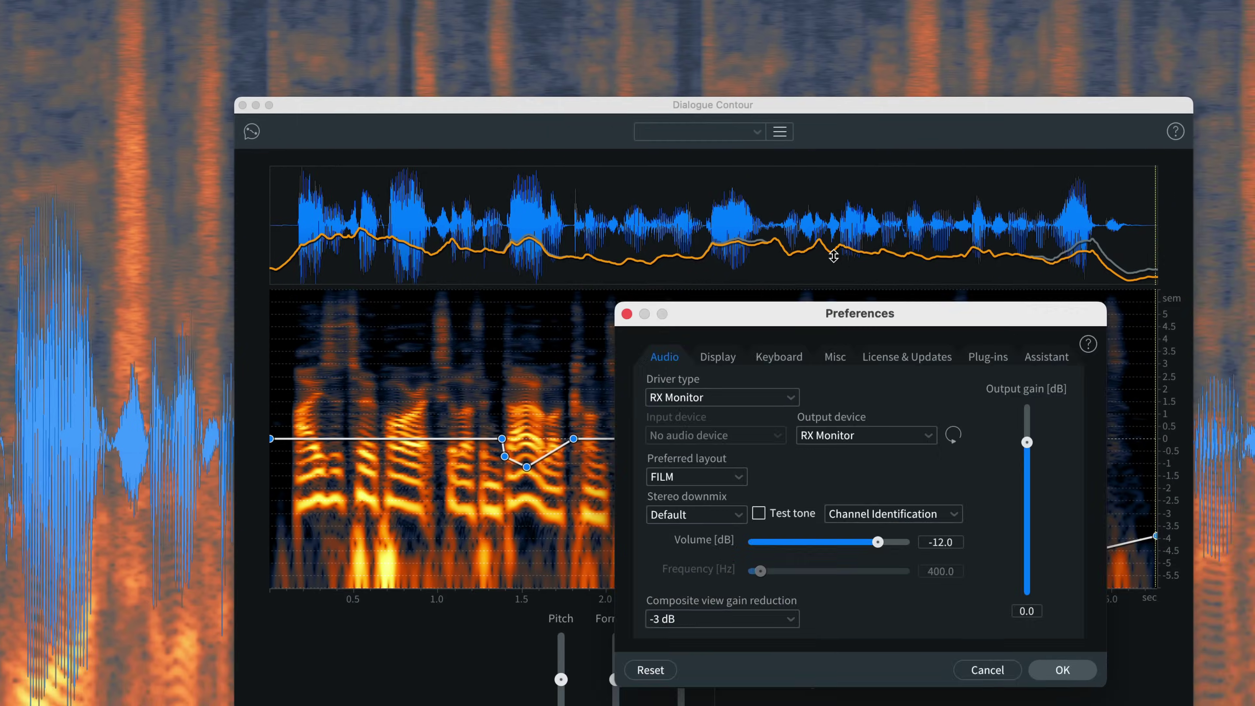